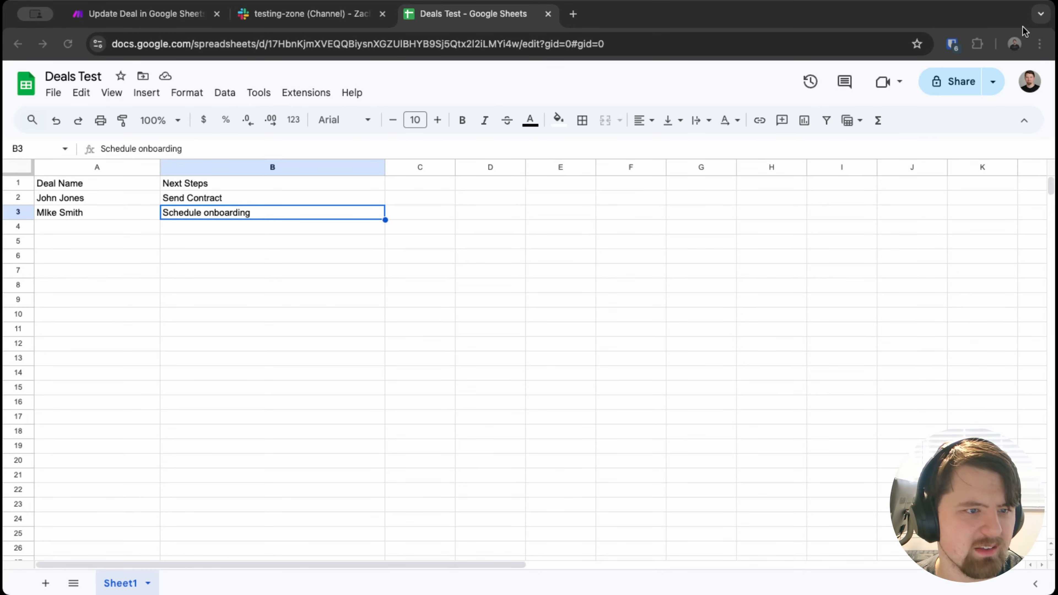
- Examine the Deal Name and Next Steps column headers in the Deals Test sheet
left_click(89, 228)
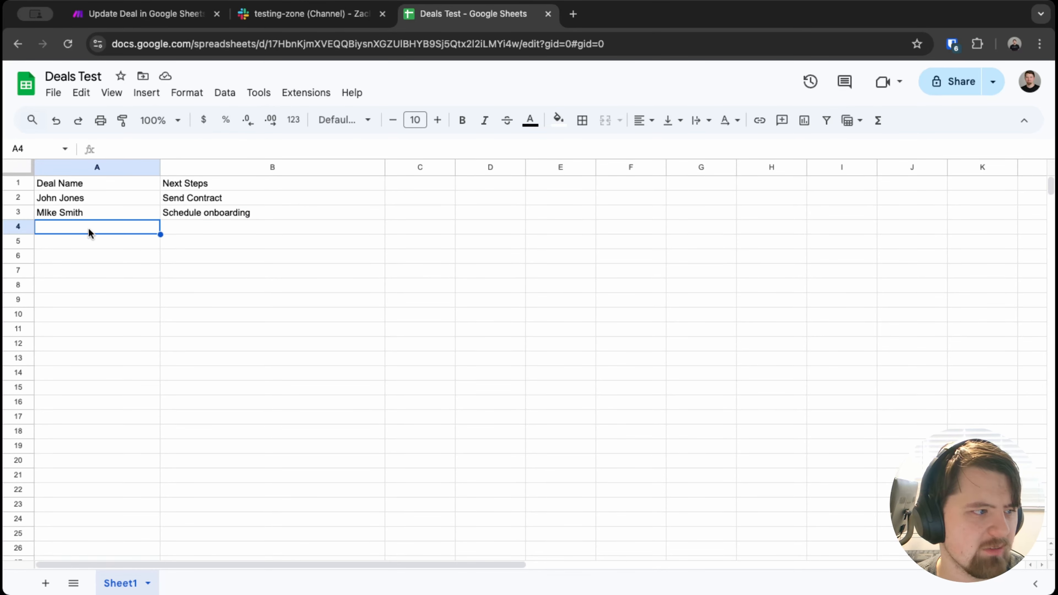
left_click(81, 187)
left_click(185, 189)
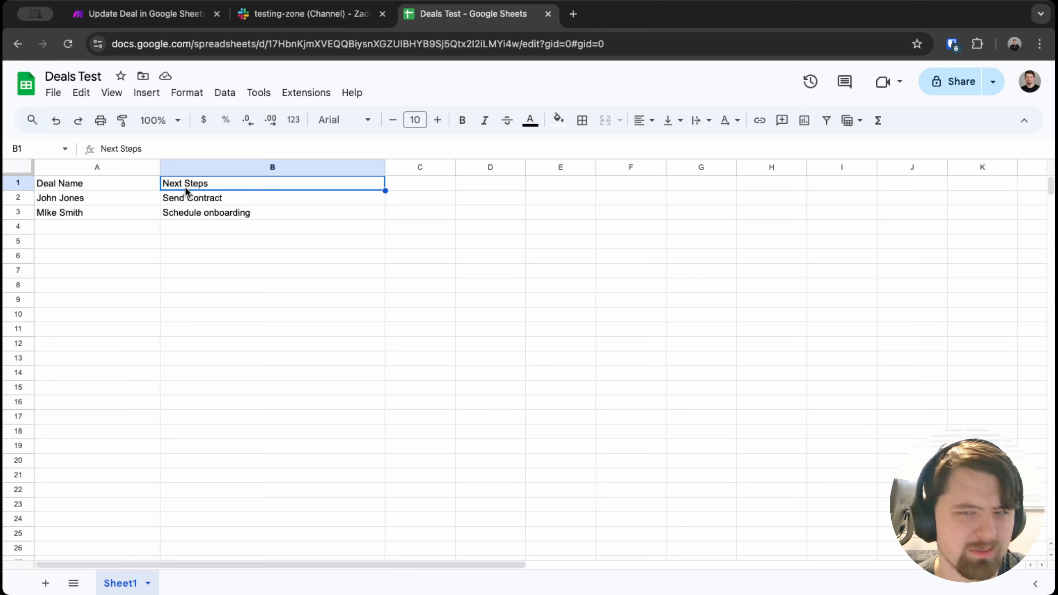
left_click(99, 182)
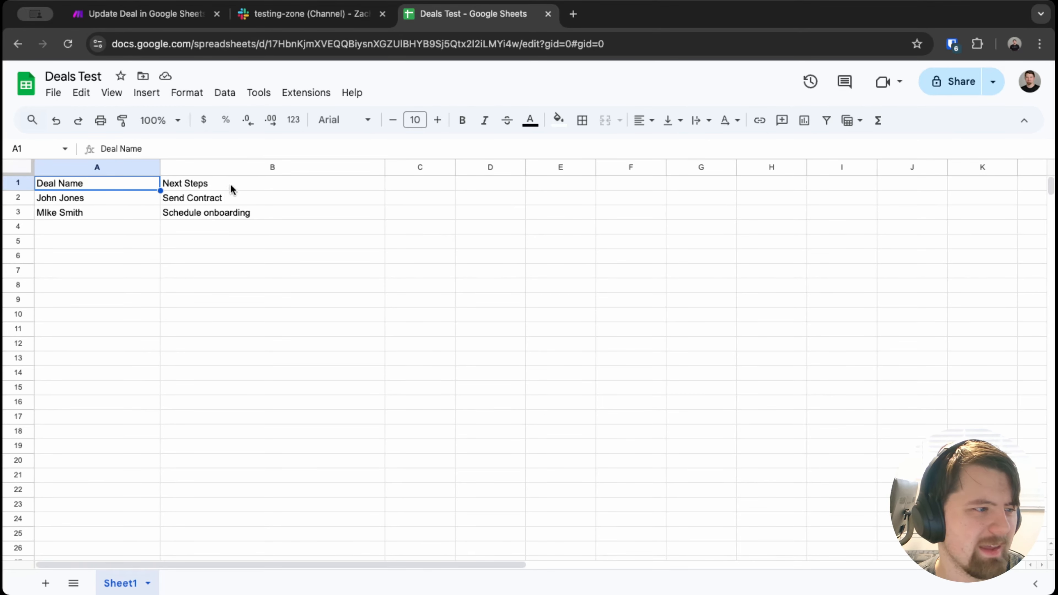
left_click(199, 183)
left_click(107, 181)
- Review the existing deal names in rows 2 and 3 and the next steps recorded for them
left_click(98, 202)
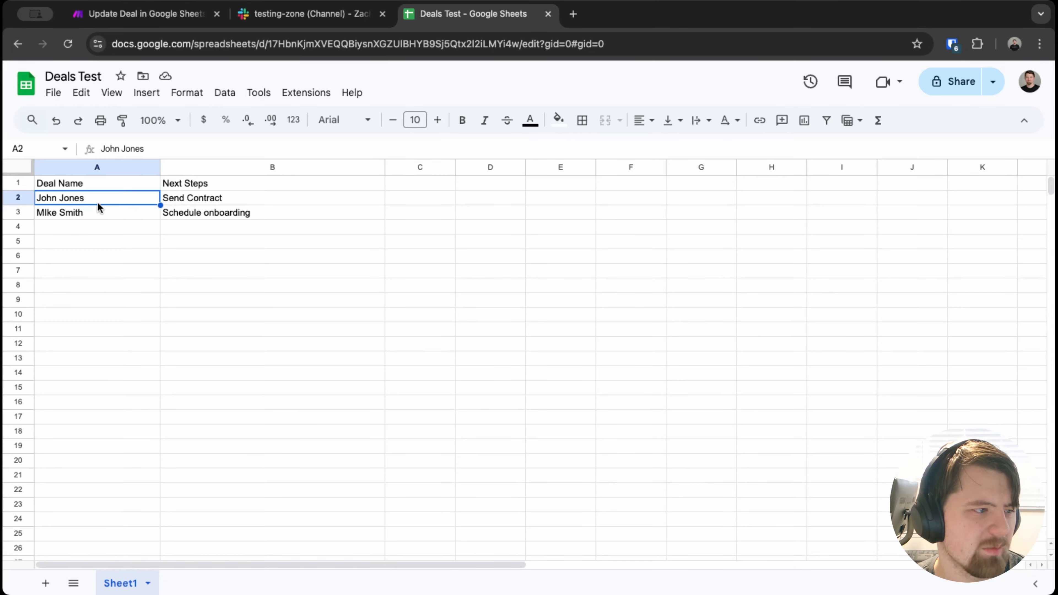
left_click(78, 207)
left_click(87, 199)
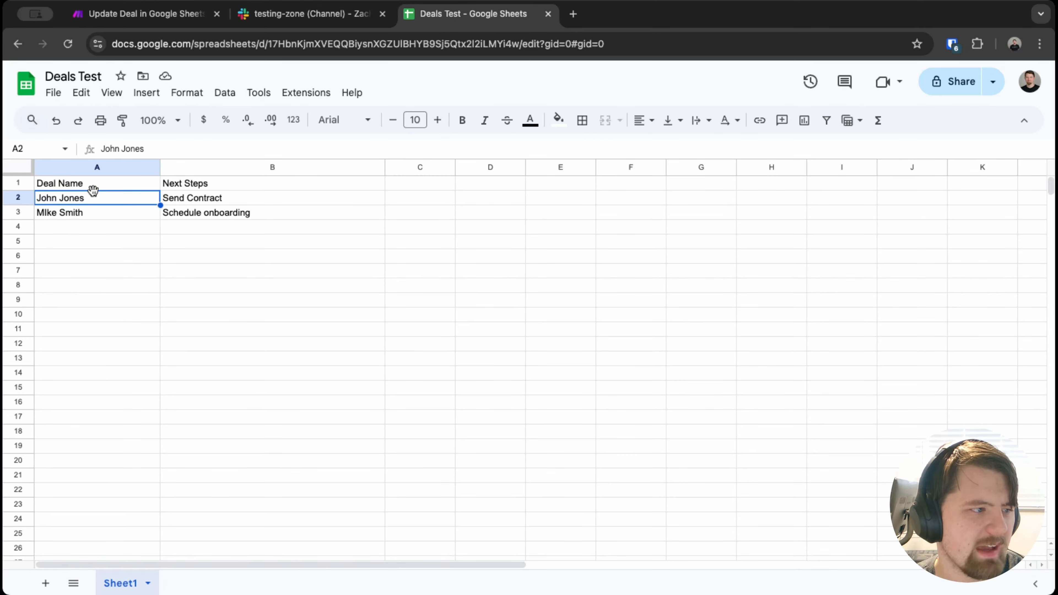
left_click(89, 207)
left_click(102, 194)
left_click(103, 208)
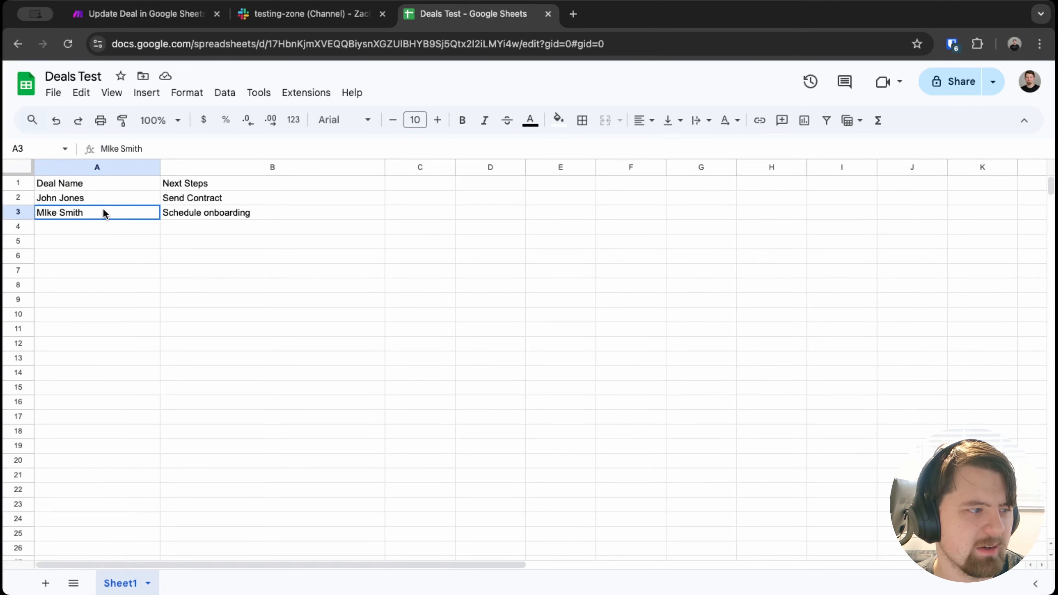
left_click(211, 182)
left_click(212, 199)
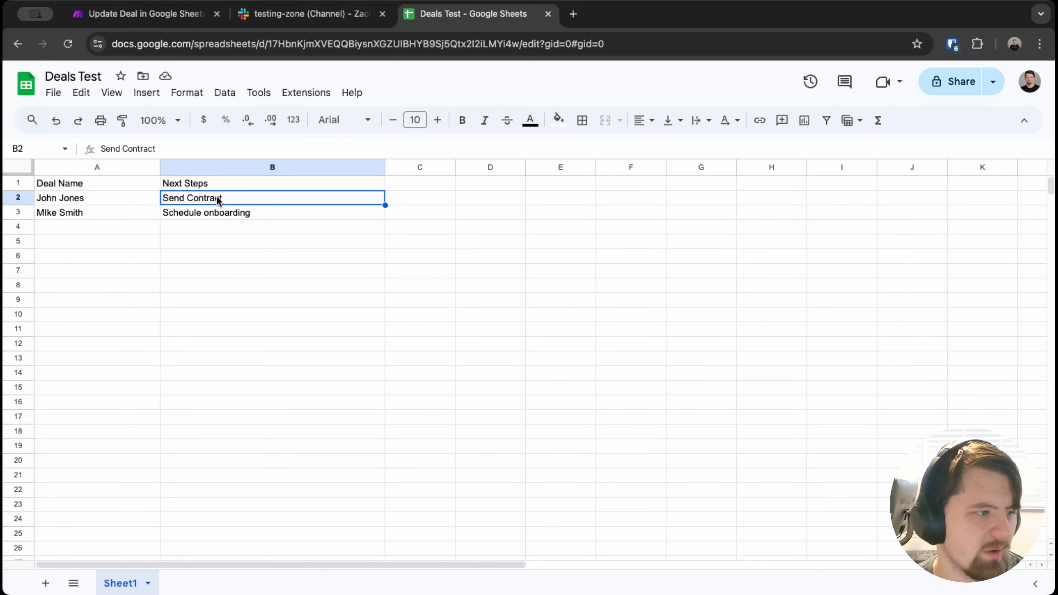
left_click(220, 213)
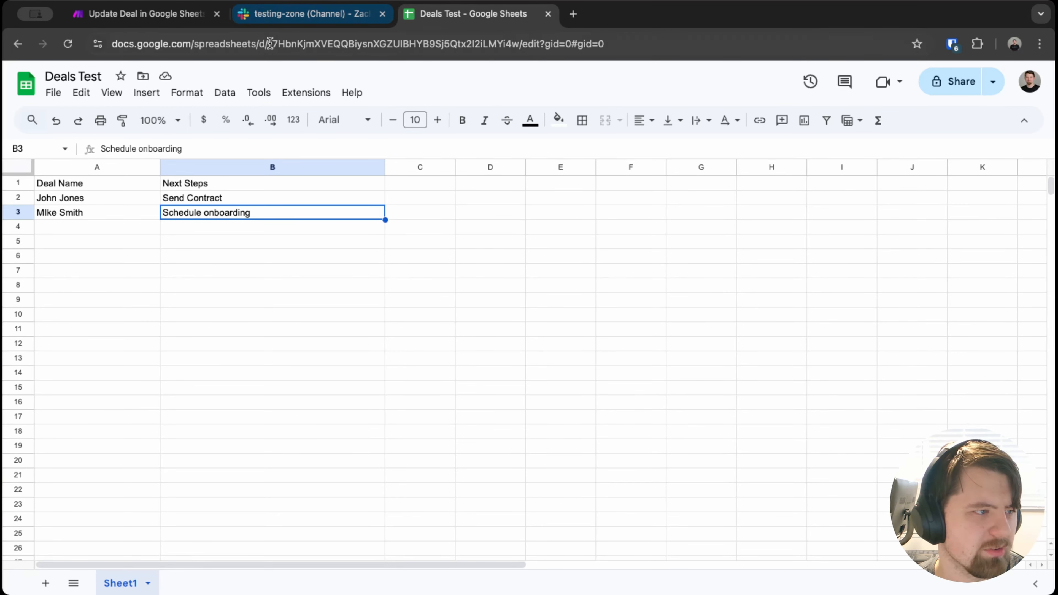
- Switch to the Make scenario and review the settings of the Slack Watch Public Channel Messages module, closing them unchanged
left_click(150, 14)
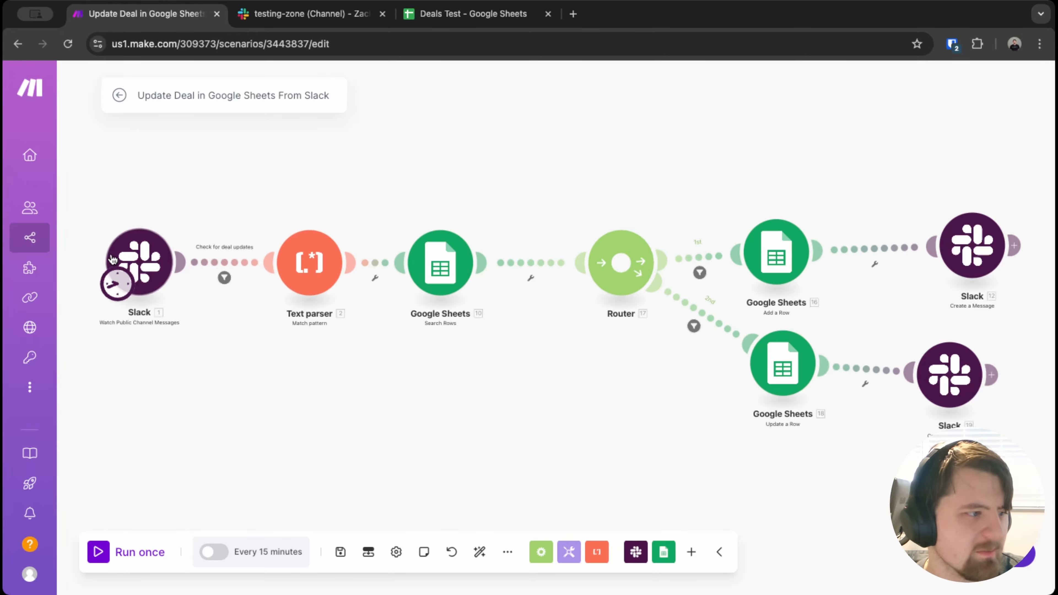
scroll(188, 220, "up", 3)
scroll(188, 225, "up", 1)
left_click_drag(189, 229, 639, 238)
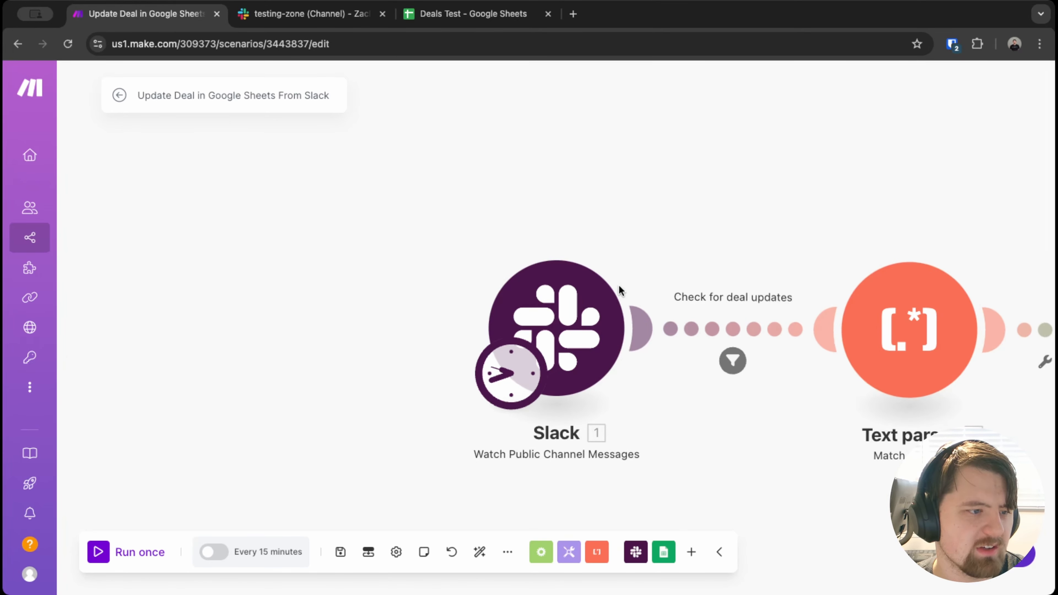
left_click(598, 333)
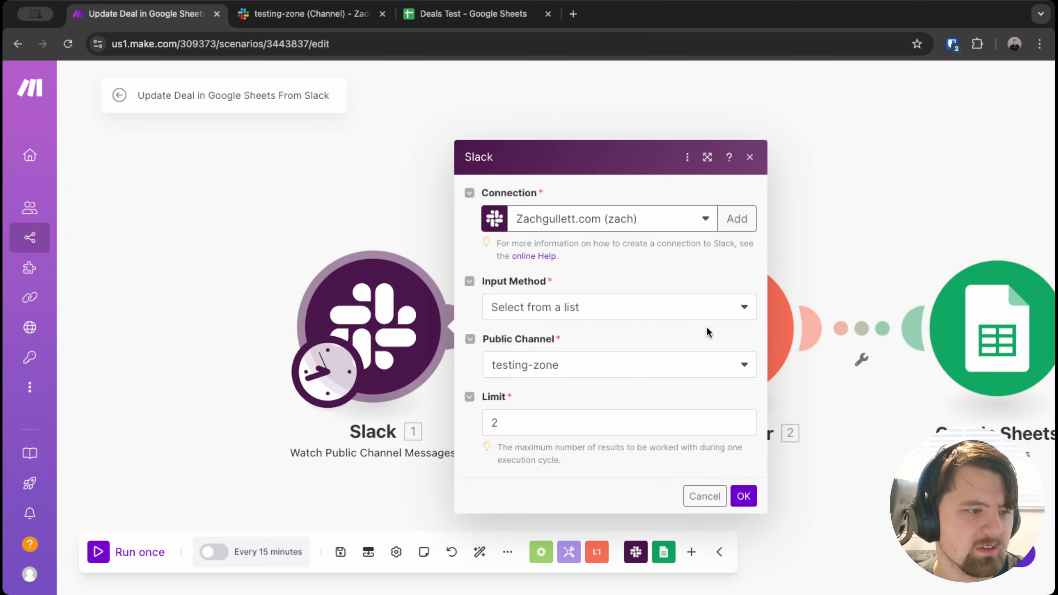
left_click(750, 157)
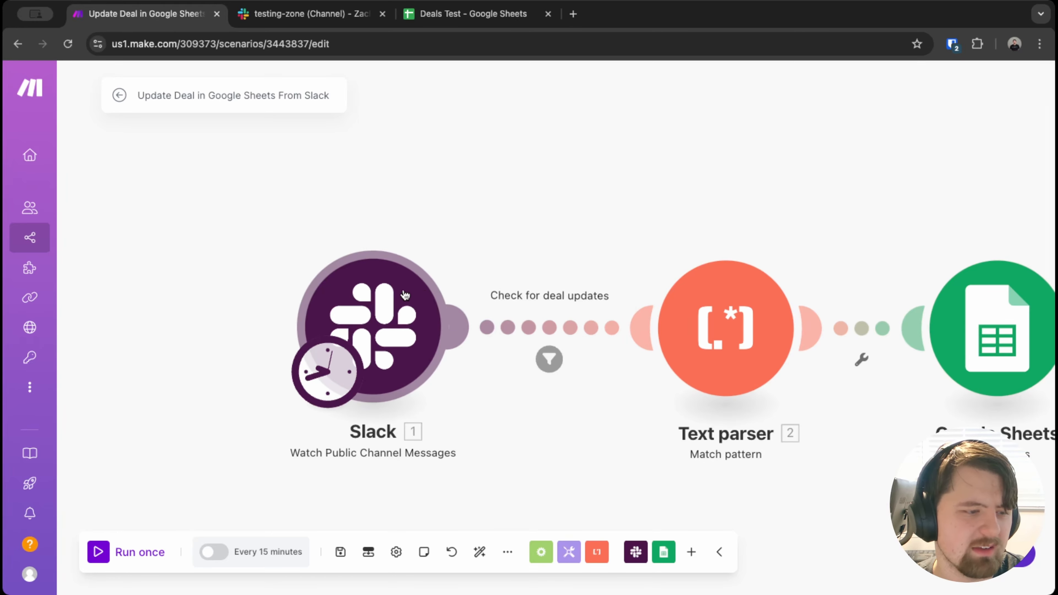
- Review the "Check for deal updates" filter's text conditions and their operator choices, keeping the existing rules
left_click_drag(707, 182, 602, 166)
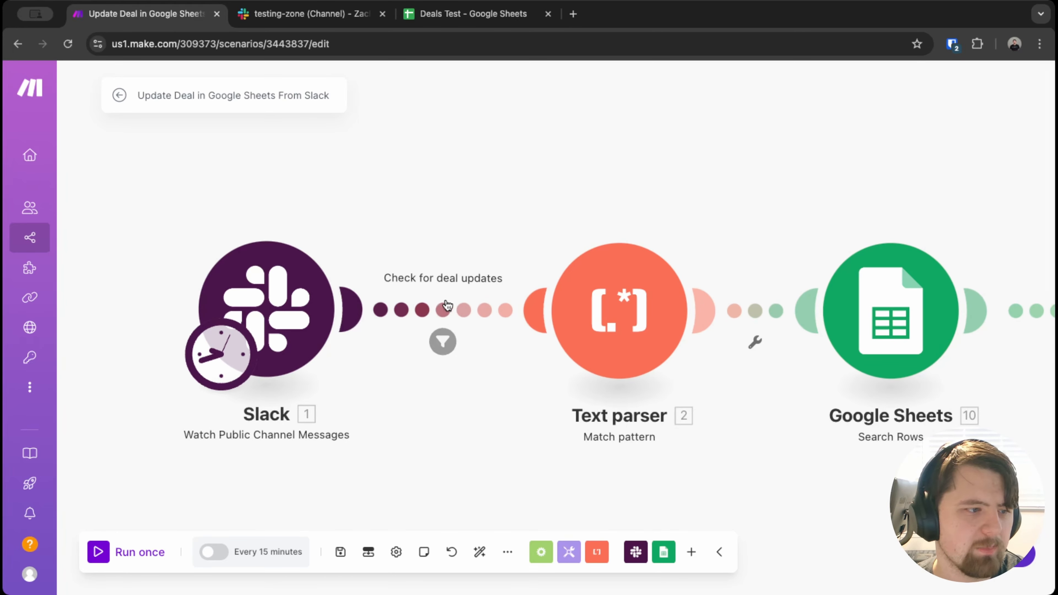
left_click(436, 313)
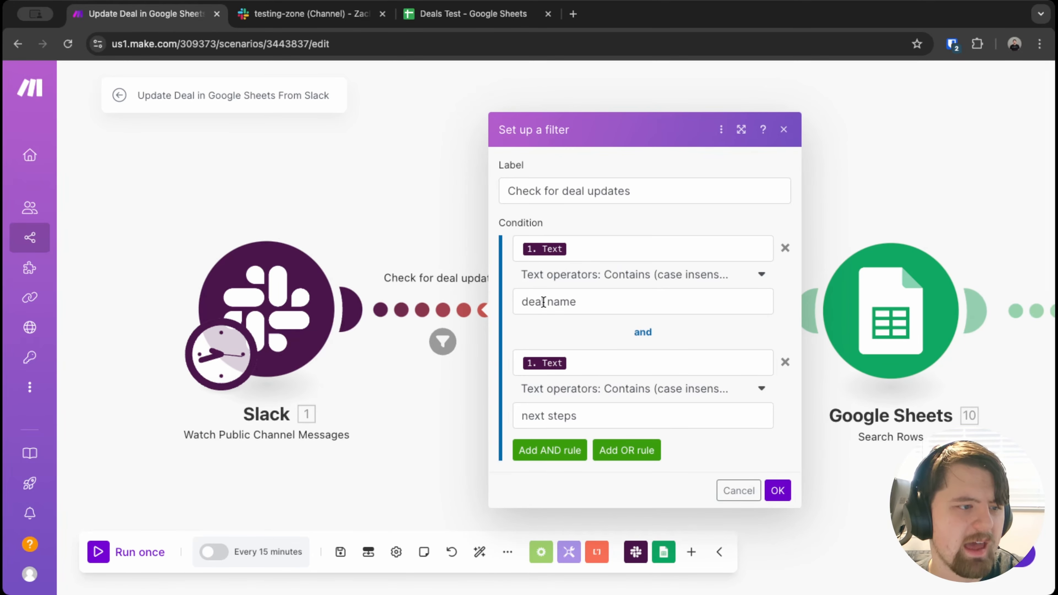
left_click_drag(521, 302, 577, 302)
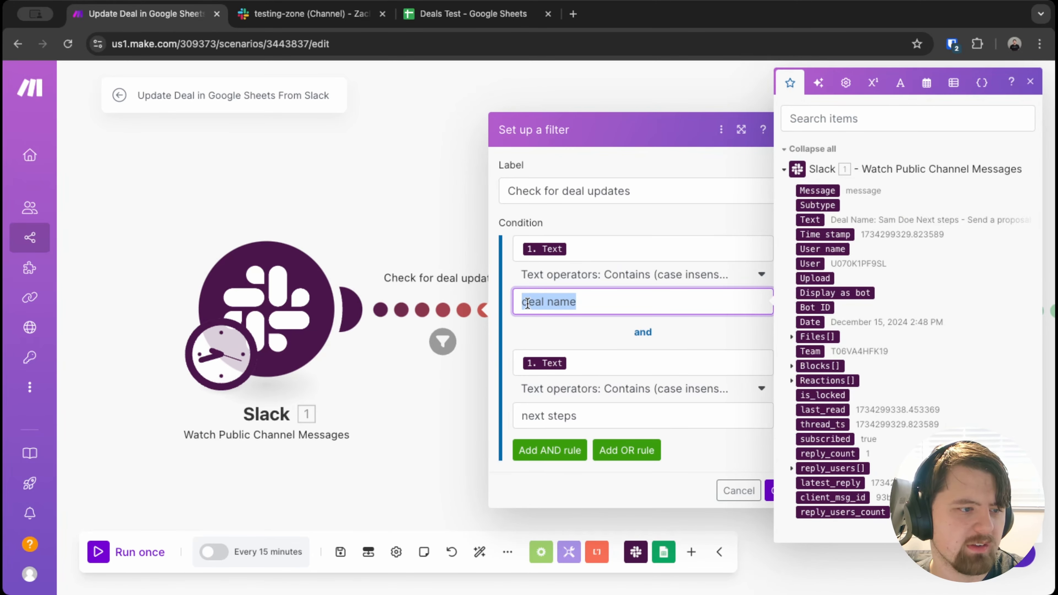
left_click(535, 416)
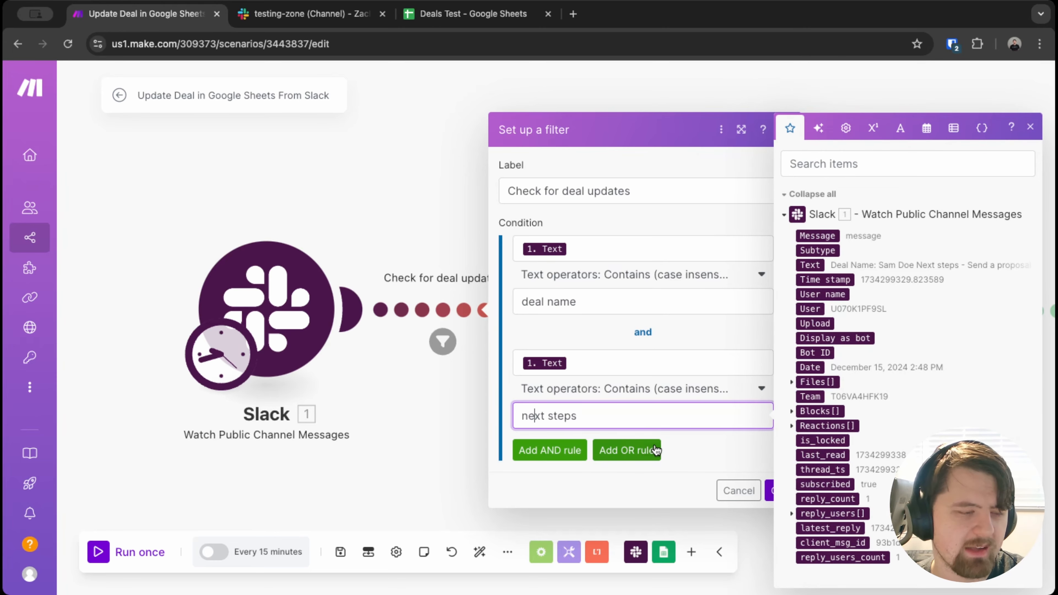
left_click_drag(526, 417, 606, 421)
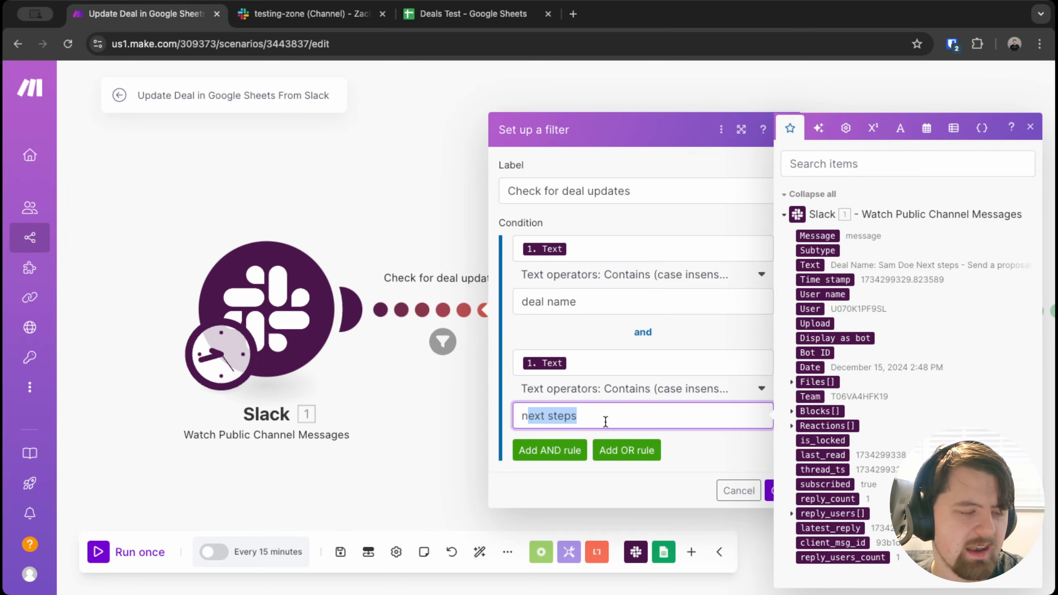
left_click(576, 254)
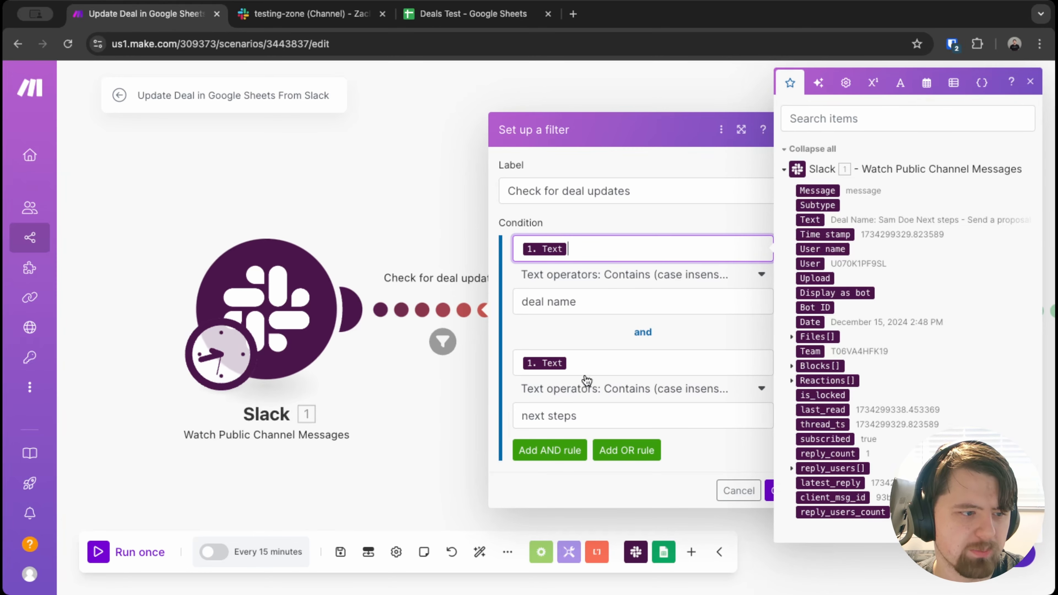
left_click(635, 279)
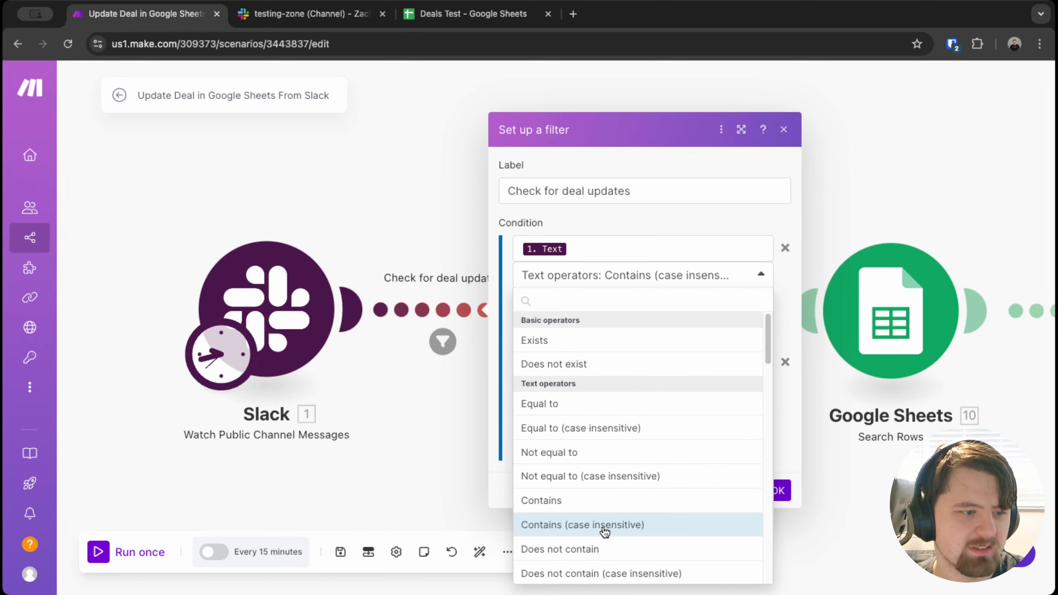
left_click(688, 217)
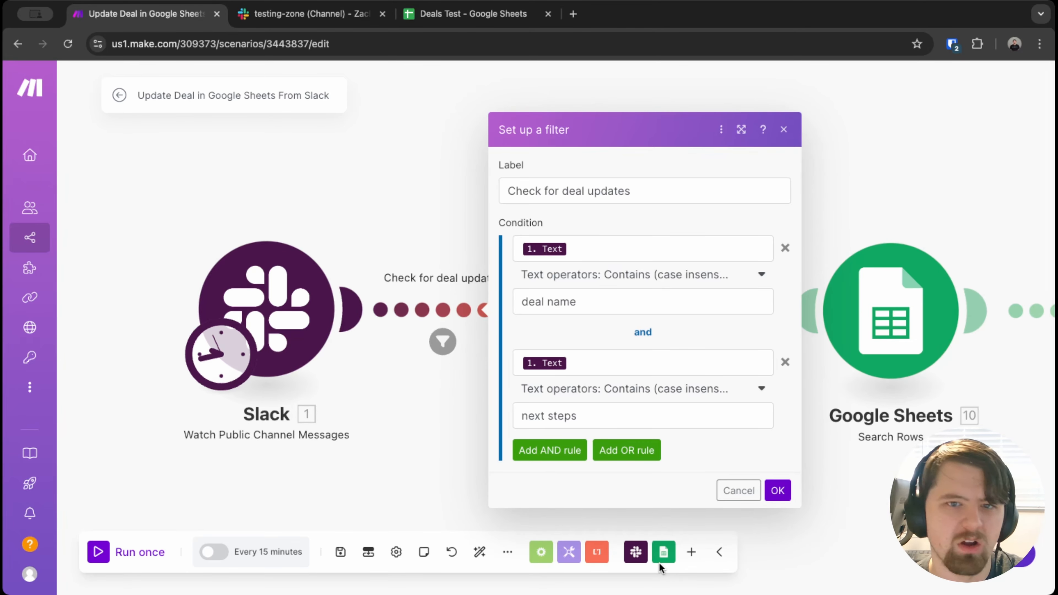
left_click(778, 491)
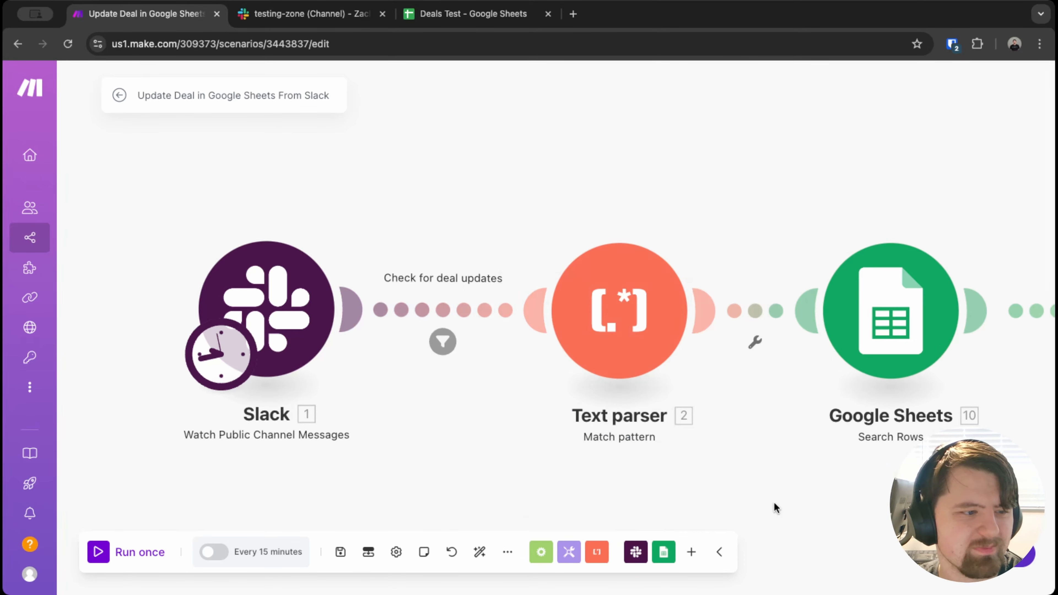
- Open the Text parser Match pattern module and examine its full regular expression and the hint about the pattern
left_click_drag(789, 395, 572, 412)
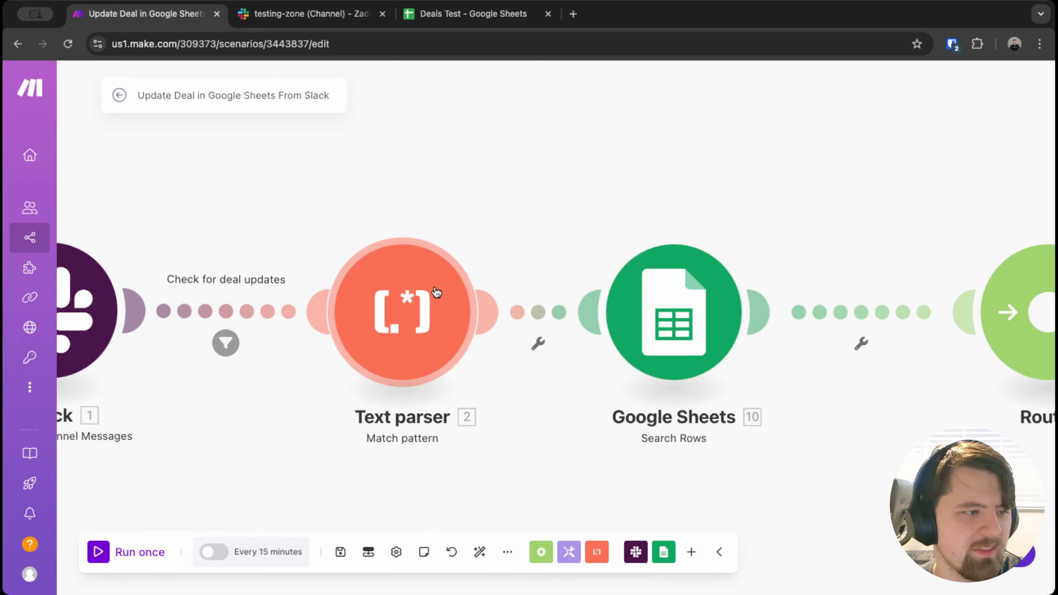
left_click(424, 309)
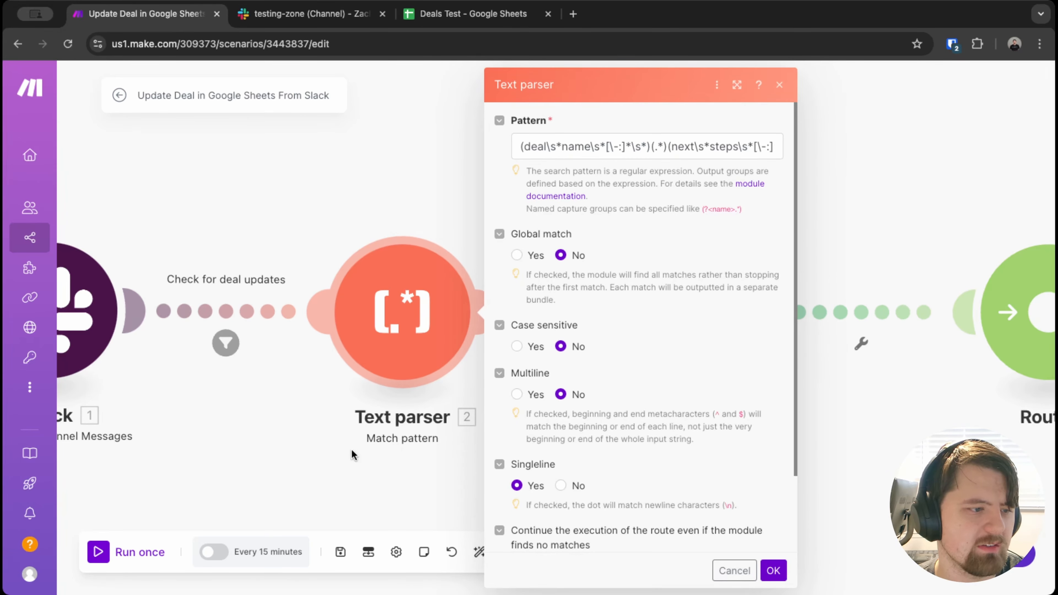
left_click(524, 145)
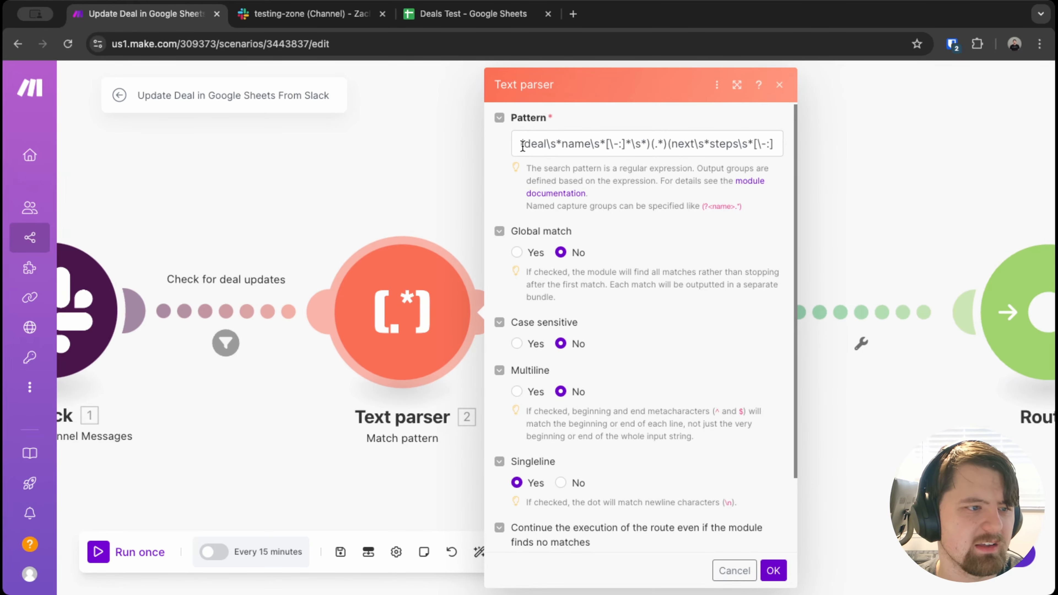
left_click_drag(522, 144, 728, 163)
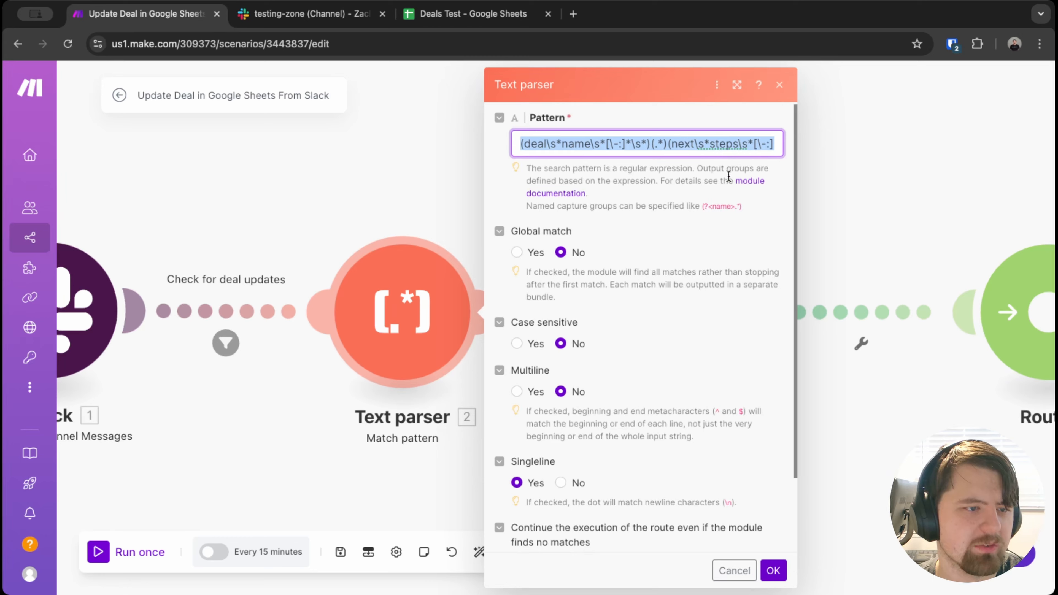
left_click(522, 144)
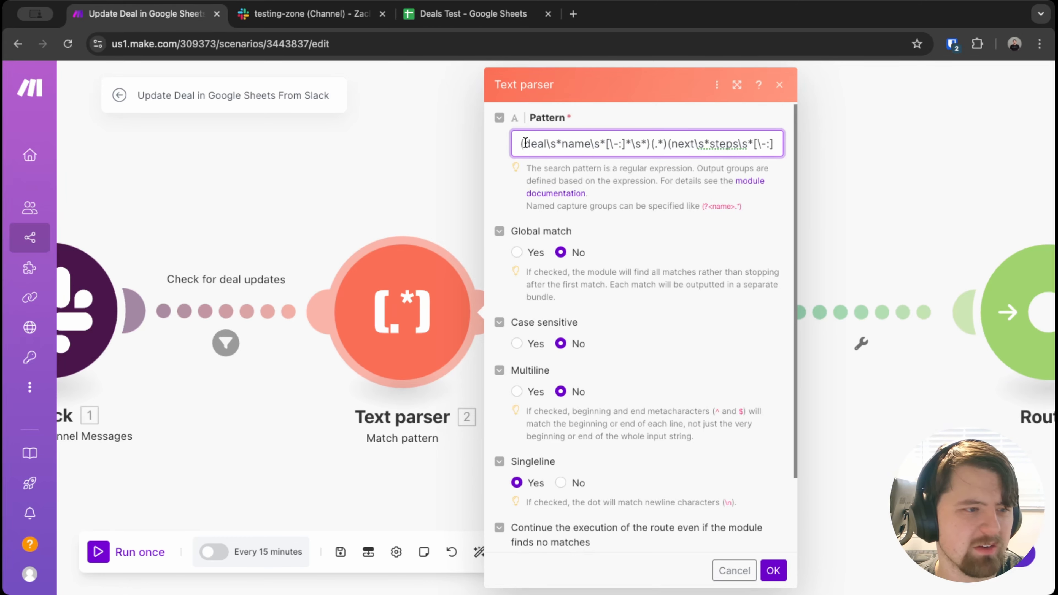
left_click_drag(521, 144, 792, 147)
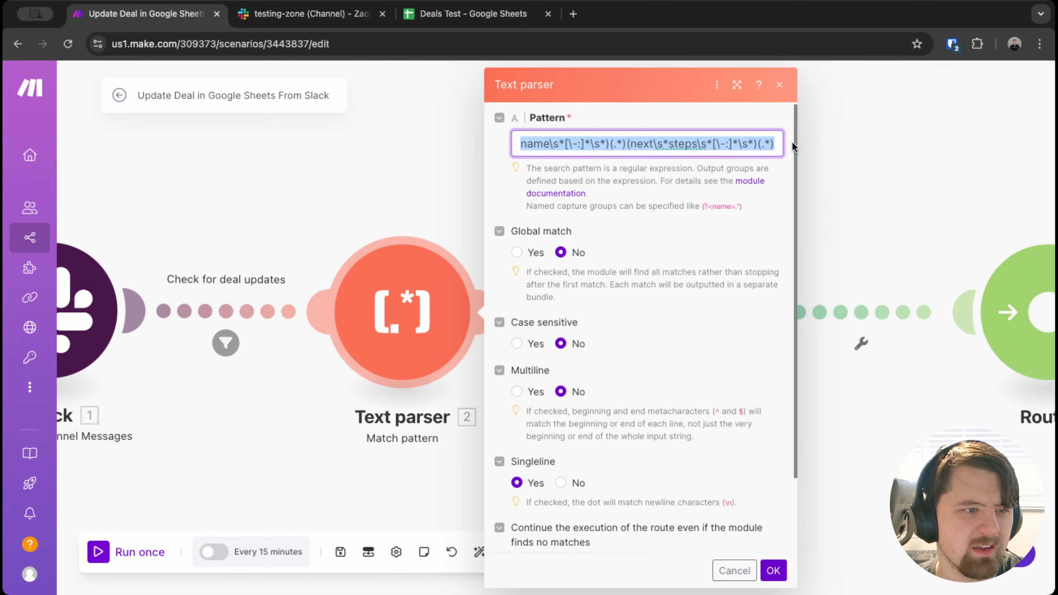
left_click(632, 167)
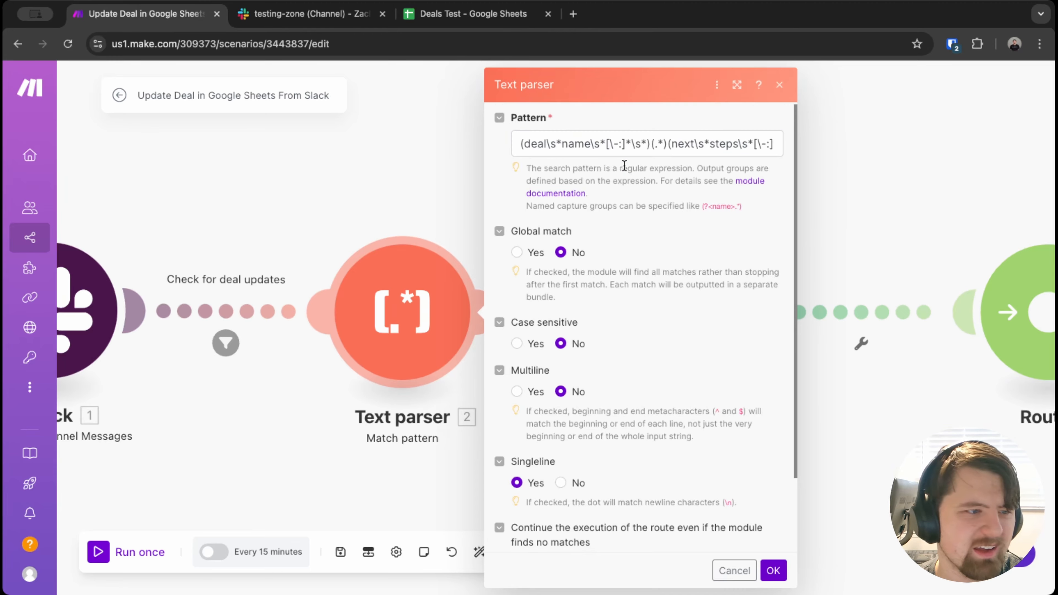
left_click_drag(618, 168, 693, 163)
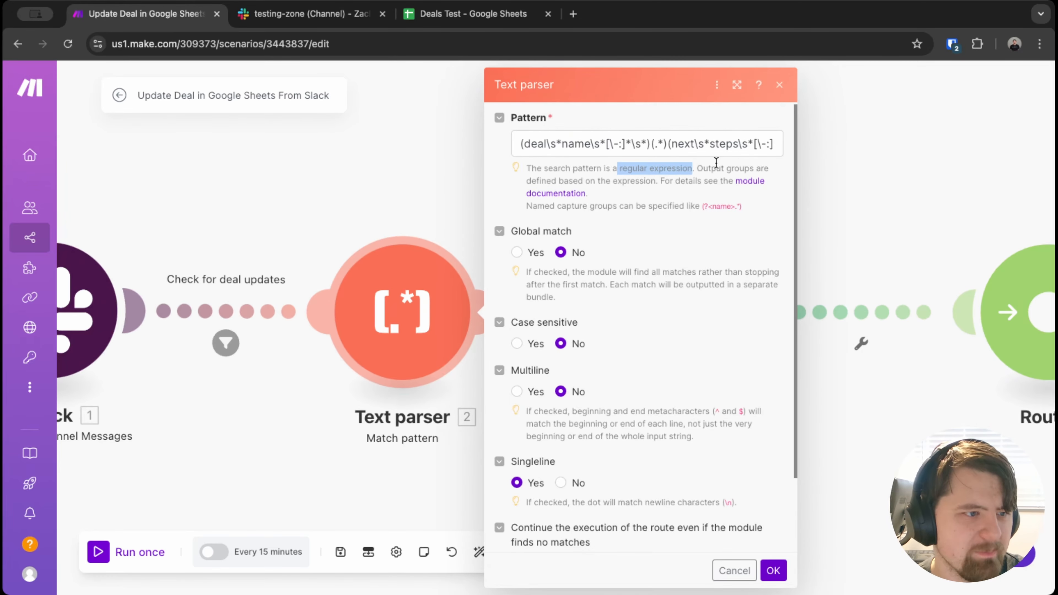
left_click(621, 147)
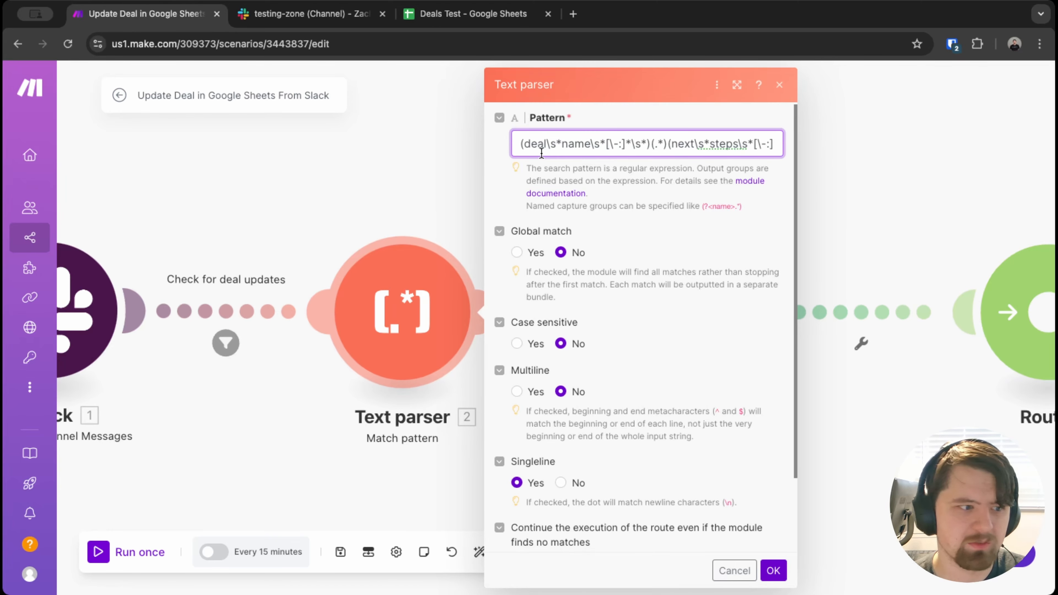
left_click(612, 173)
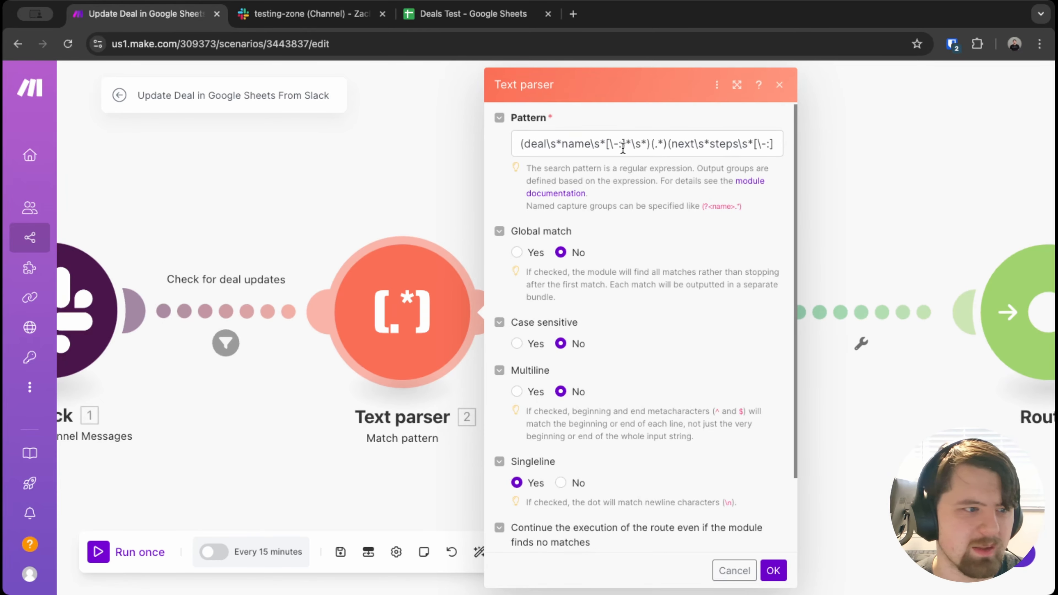
- Examine the regular expression's first group, going through the deal name words, the optional whitespace and the dash or colon separator
left_click(525, 143)
left_click_drag(526, 144, 542, 146)
left_click(538, 147)
left_click(523, 142)
left_click_drag(523, 142, 561, 150)
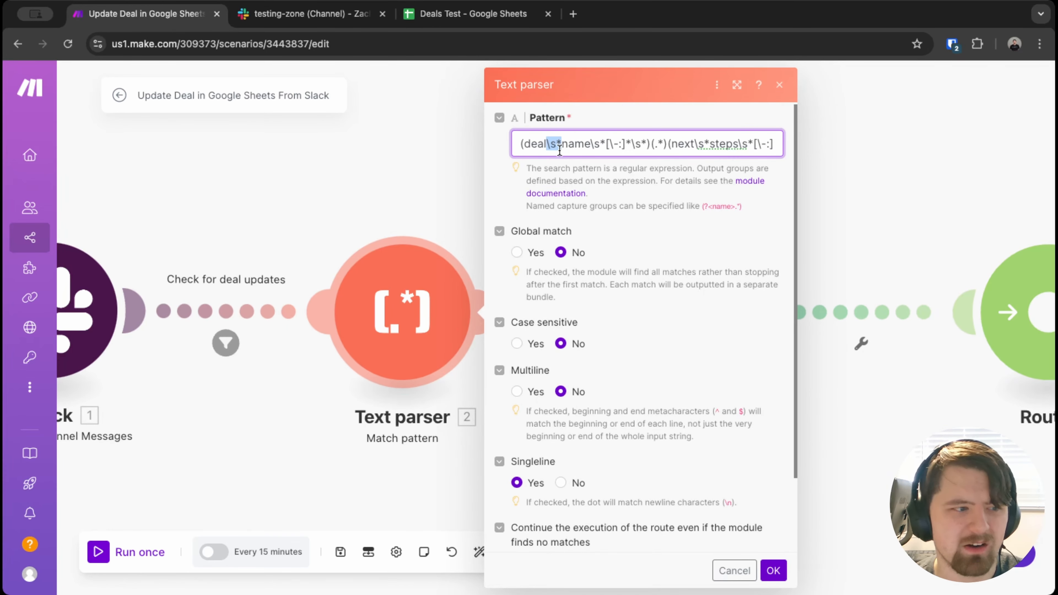
left_click_drag(561, 149, 602, 146)
left_click(593, 146)
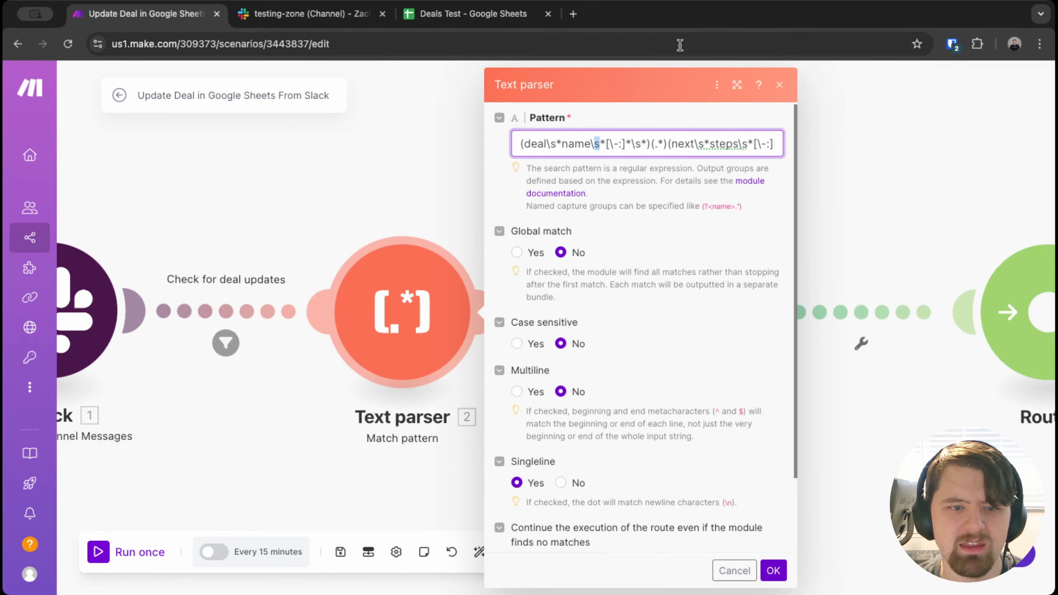
left_click_drag(612, 145, 618, 143)
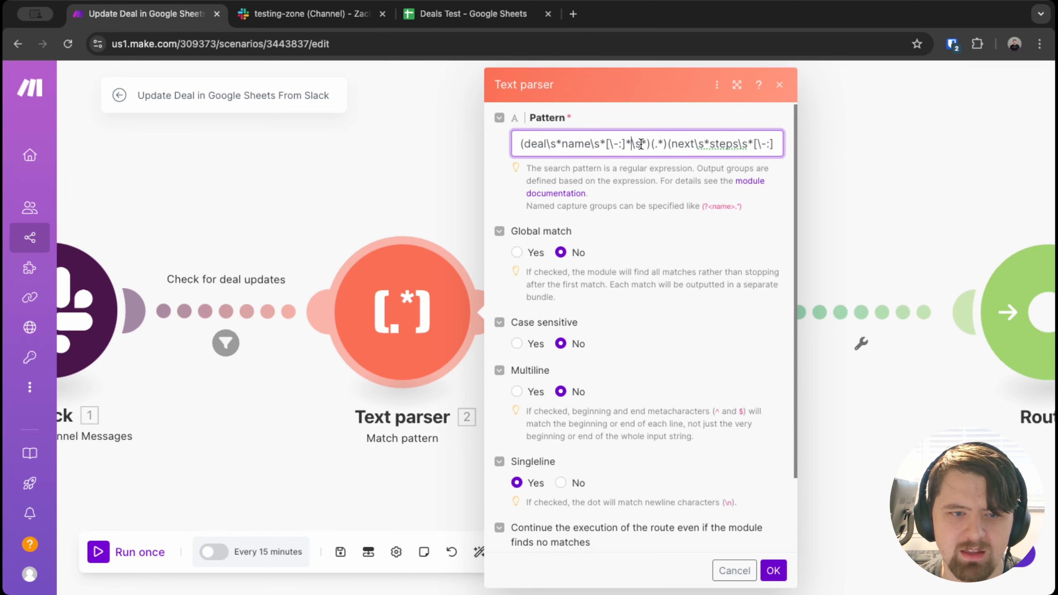
left_click_drag(631, 144, 642, 143)
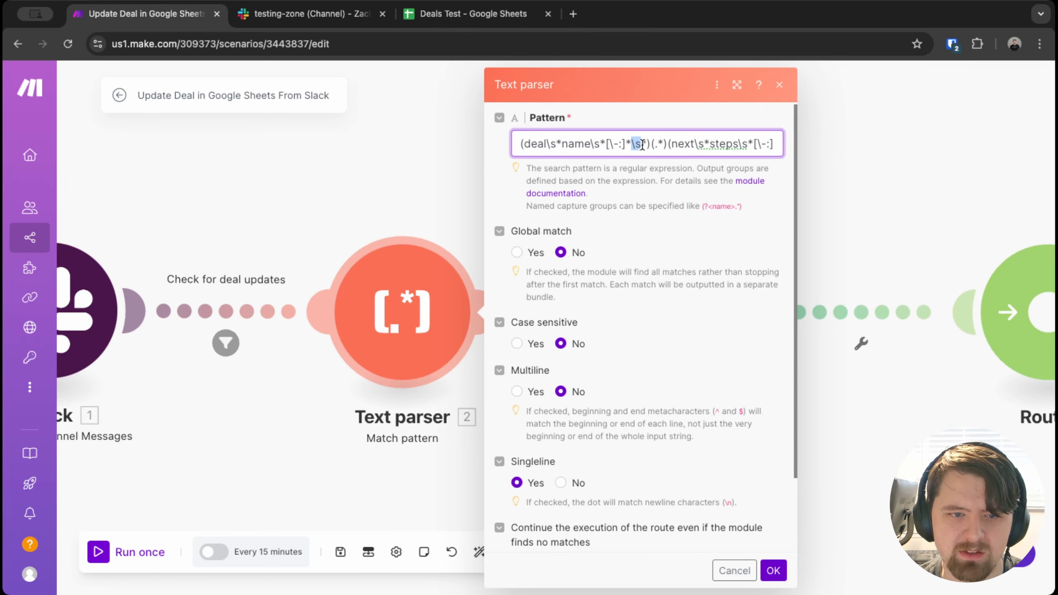
- Examine the (.*) group that captures the deal name and the beginning of the next steps group in the pattern
left_click(668, 144)
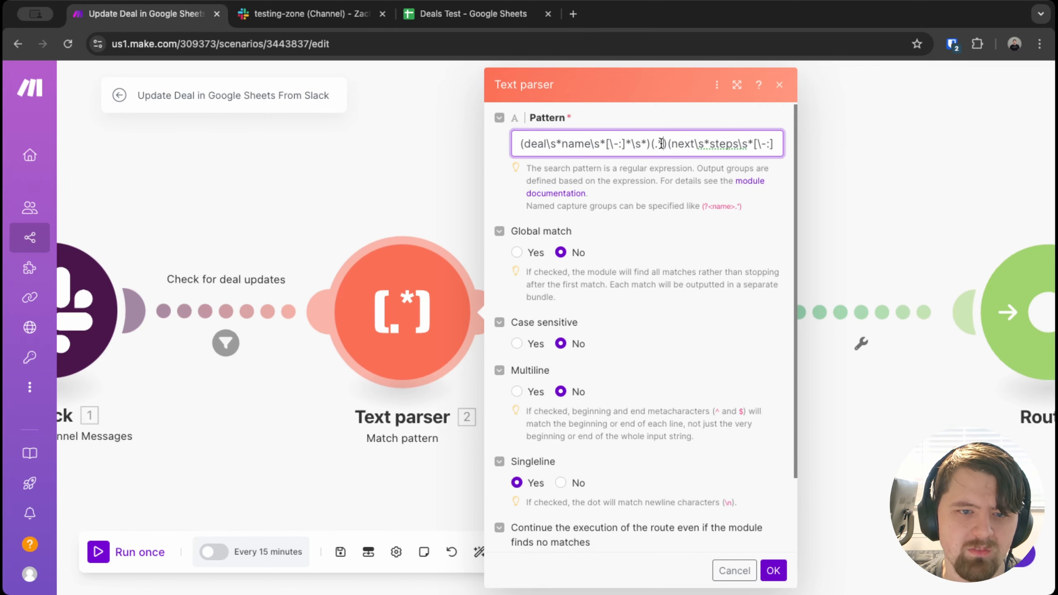
left_click_drag(667, 143, 650, 142)
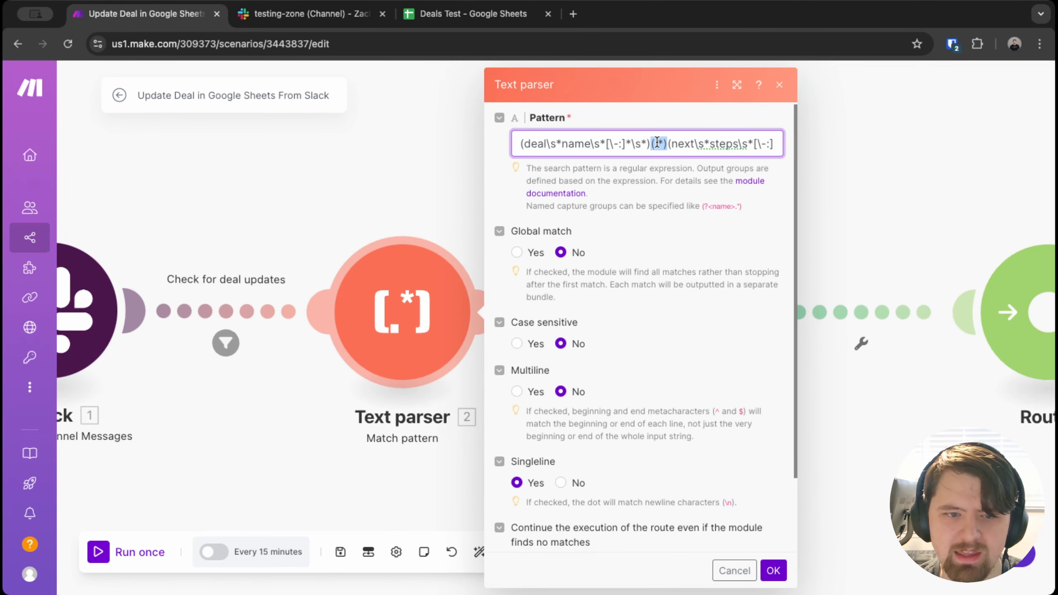
left_click(667, 145)
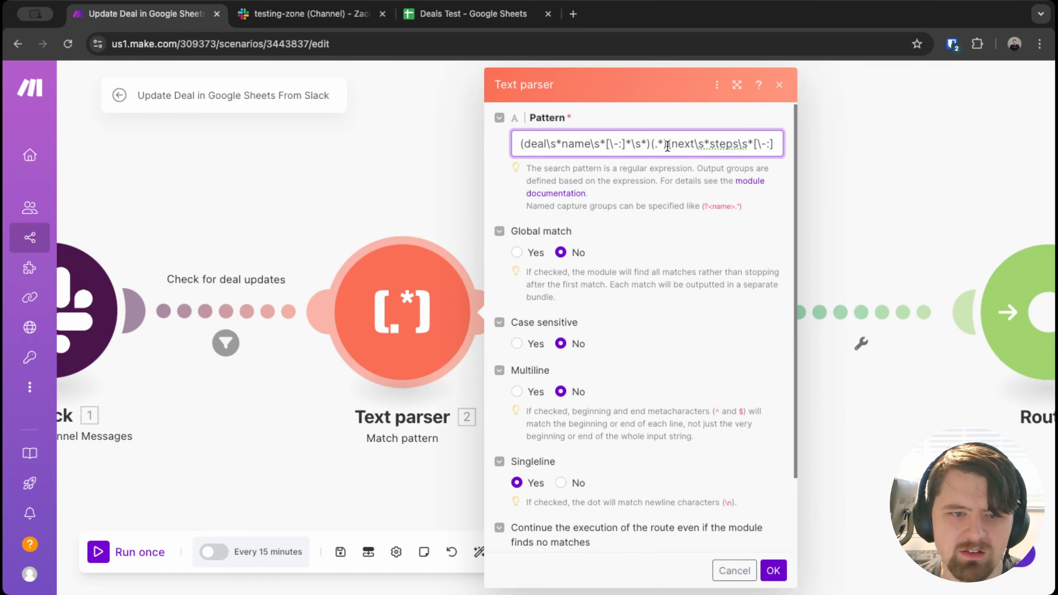
left_click_drag(667, 145, 689, 149)
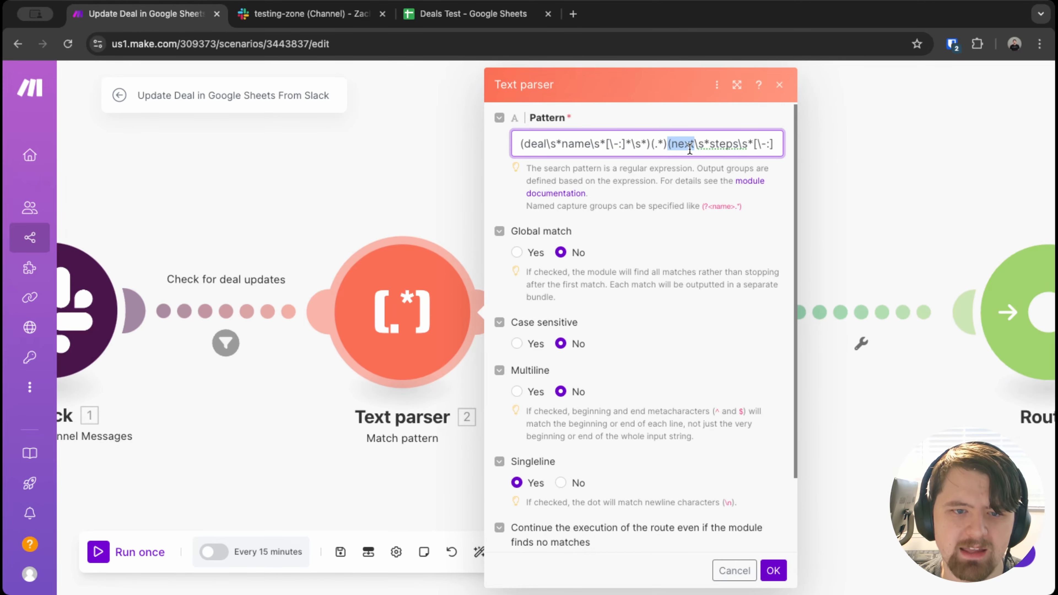
left_click(642, 144)
left_click_drag(524, 144, 736, 142)
left_click(672, 146)
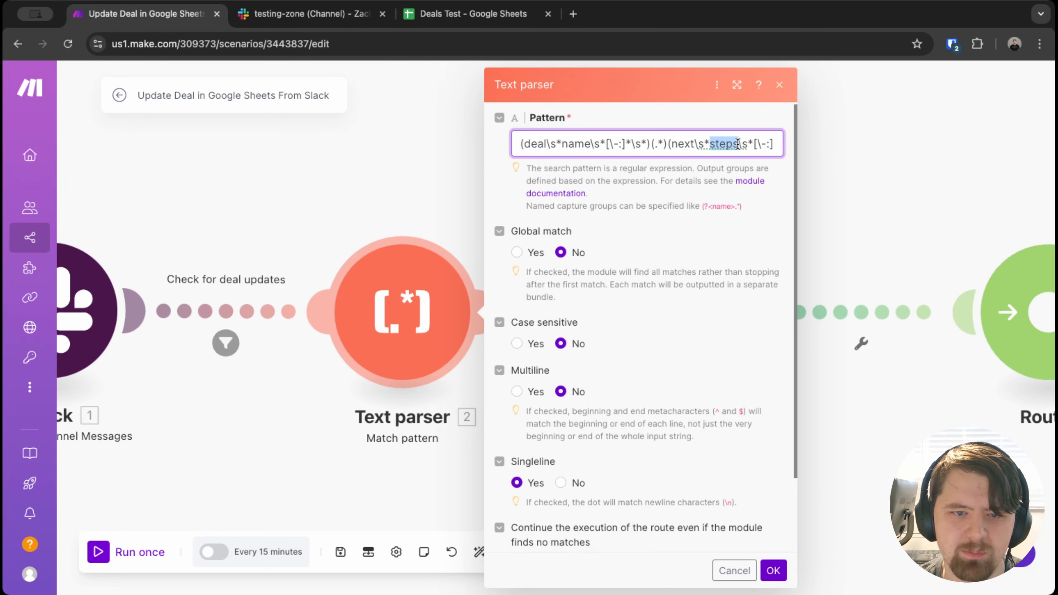
- Examine the separator part of the next steps group and the final (.*) capture group at the pattern's end
left_click(739, 144)
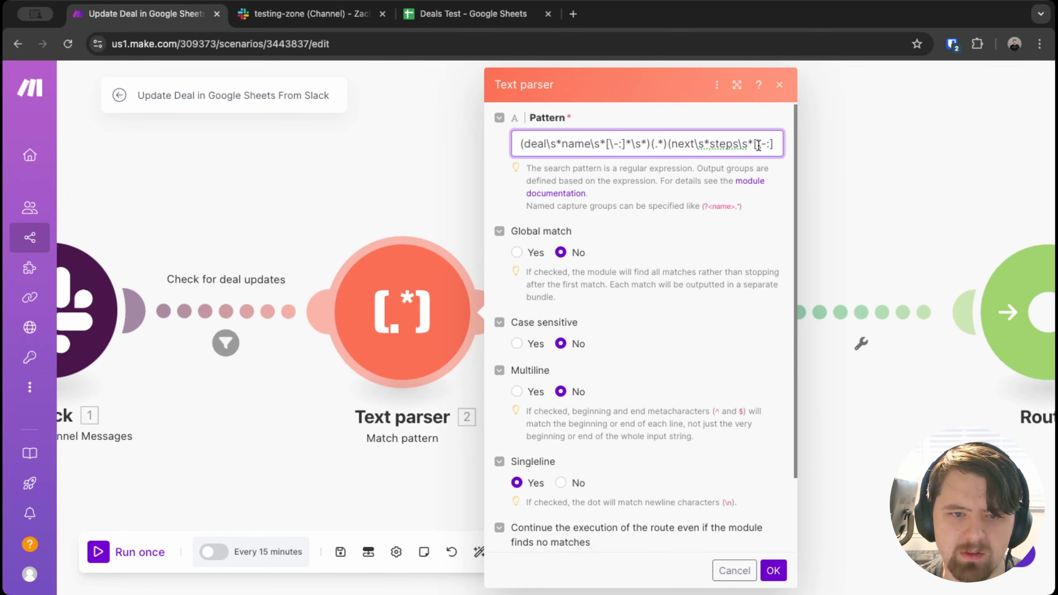
left_click_drag(753, 143, 765, 143)
left_click(727, 143)
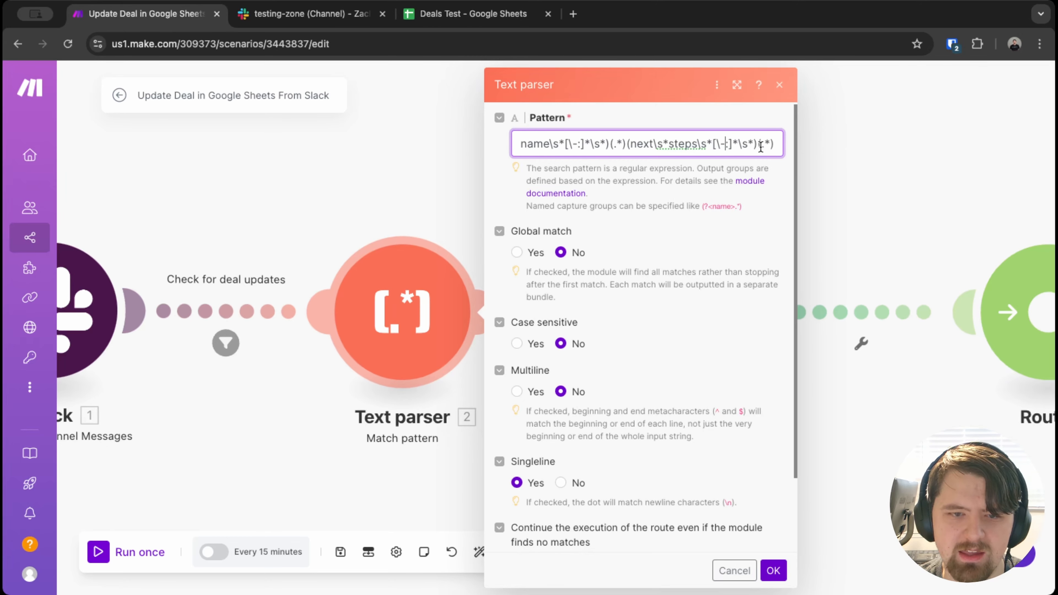
left_click_drag(757, 144, 774, 145)
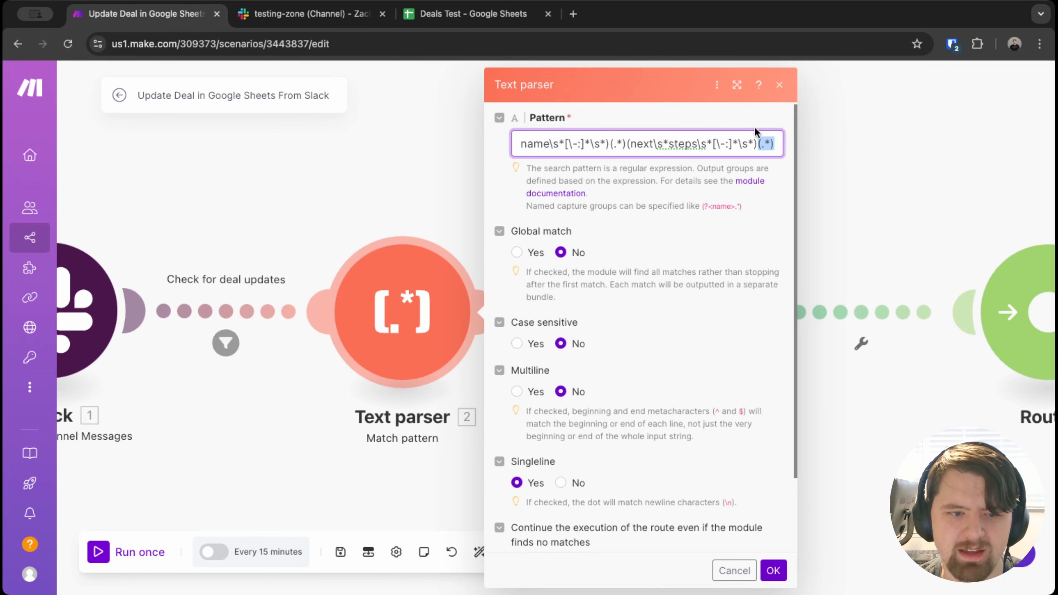
- Review the Text parser's Global match, Case sensitive, Multiline and Singleline options together with their hints
scroll(669, 227, "down", 2)
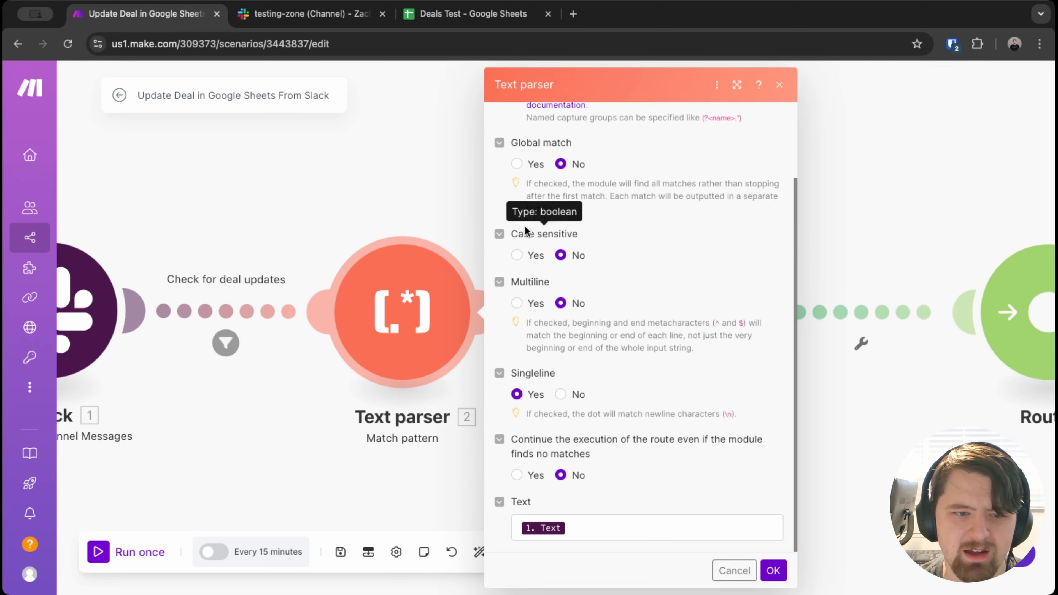
scroll(525, 231, "up", 3)
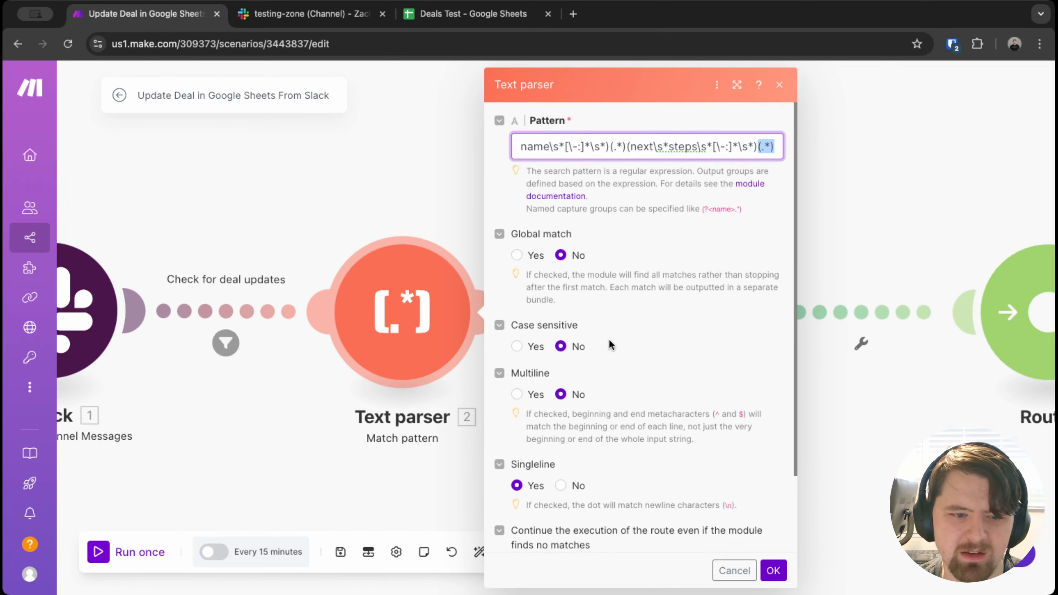
scroll(689, 265, "down", 3)
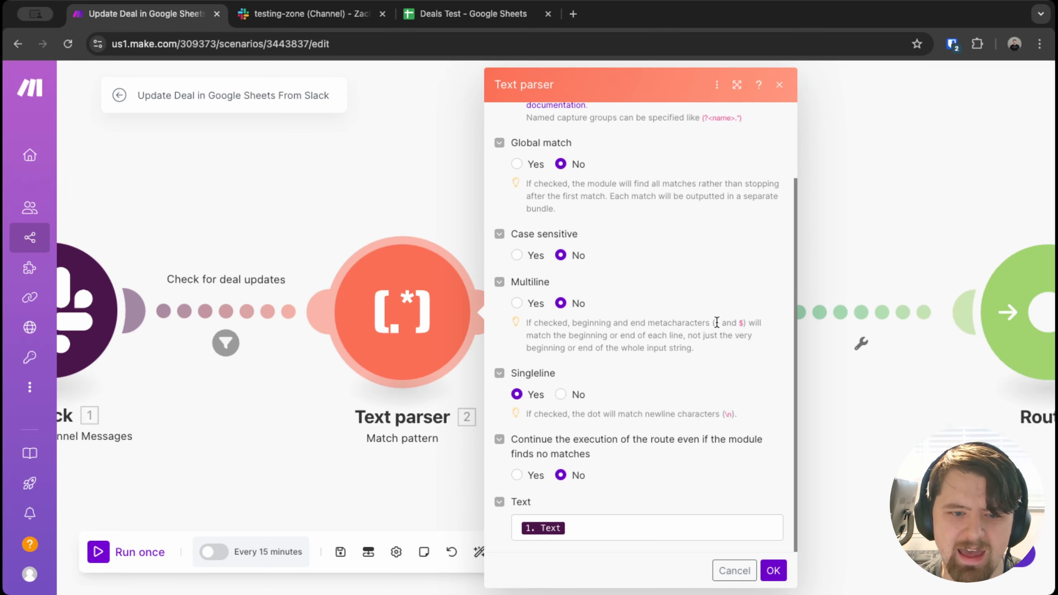
left_click_drag(715, 323, 746, 324)
left_click(730, 341)
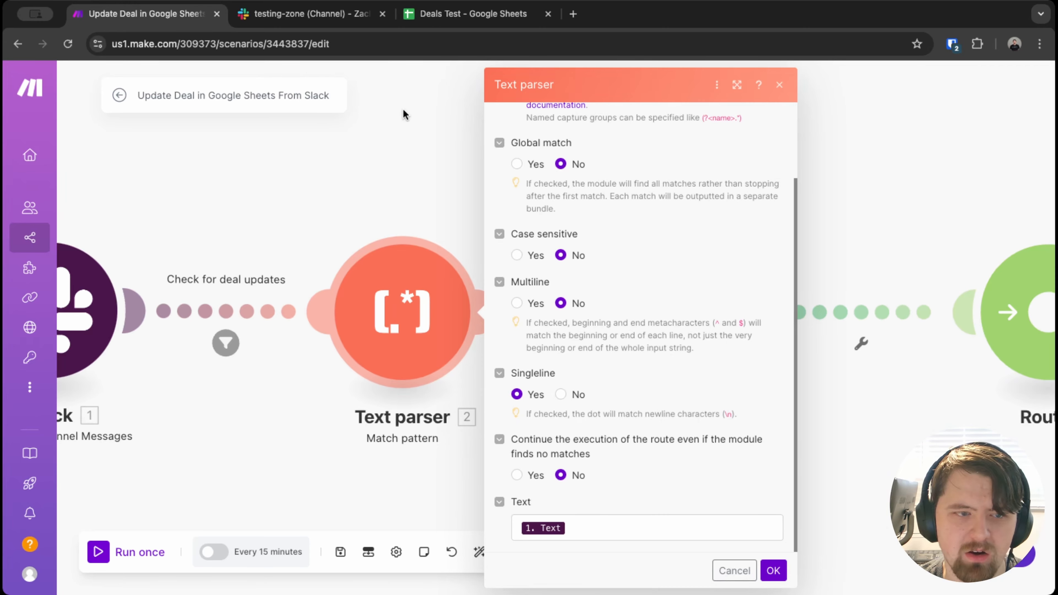
double_click(728, 414)
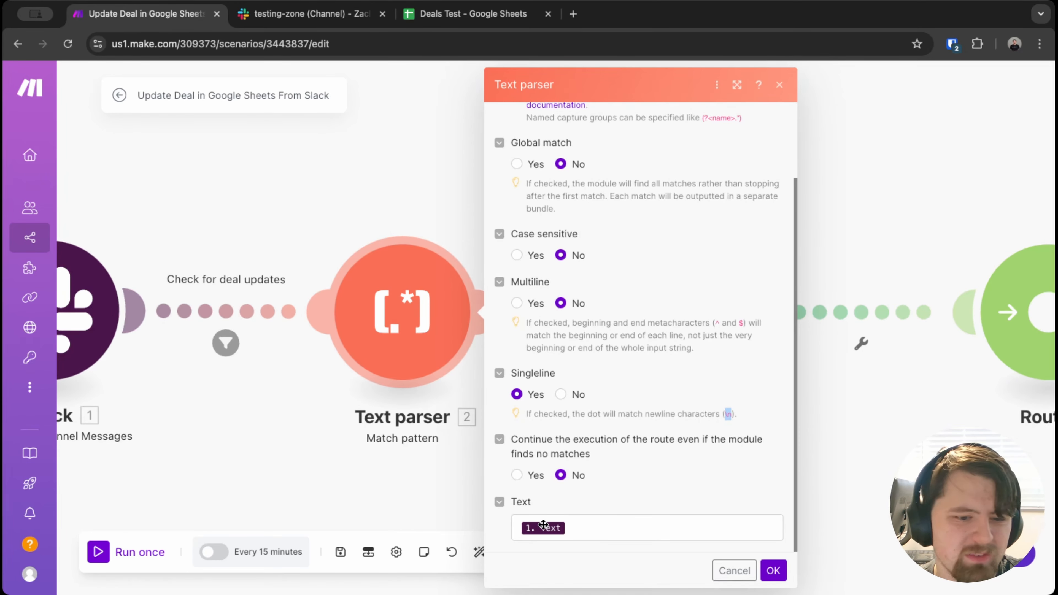
- Check the Text field's mapping against the Slack module's output items, and close the Text parser settings unchanged
left_click(646, 534)
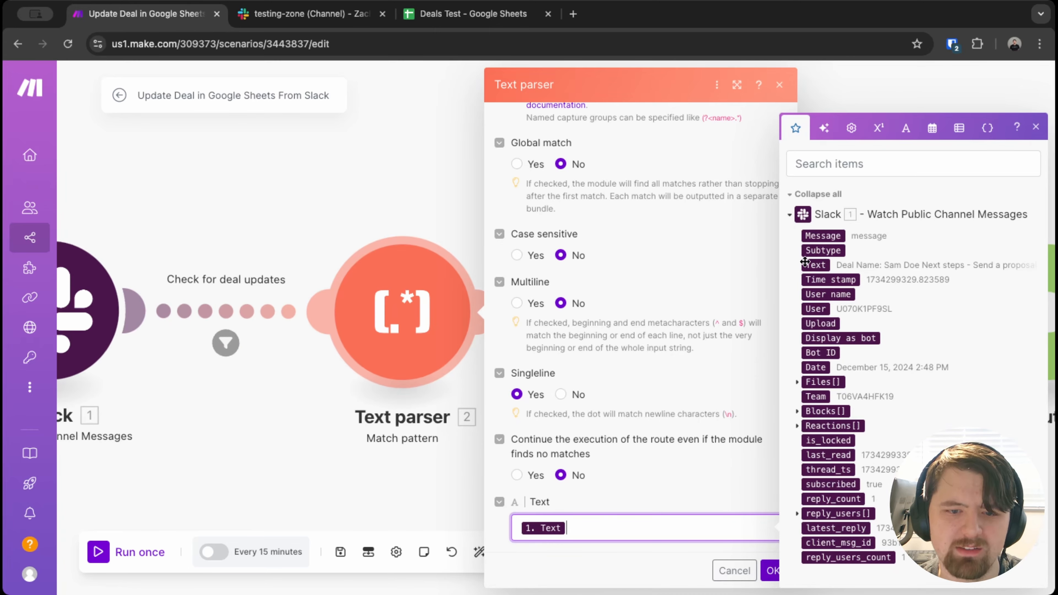
mouse_move(49, 325)
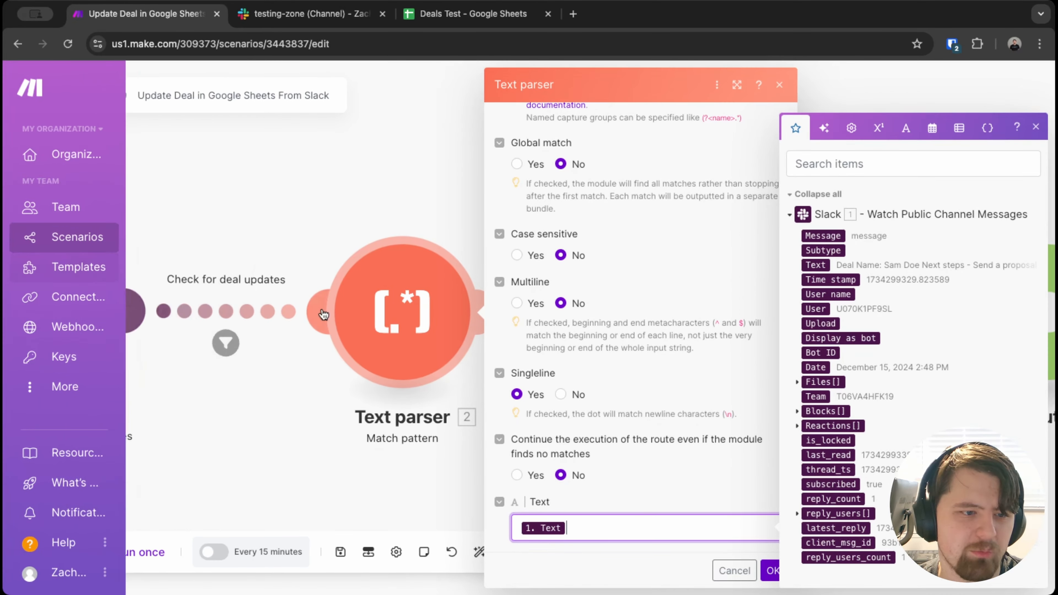
left_click_drag(147, 392, 448, 440)
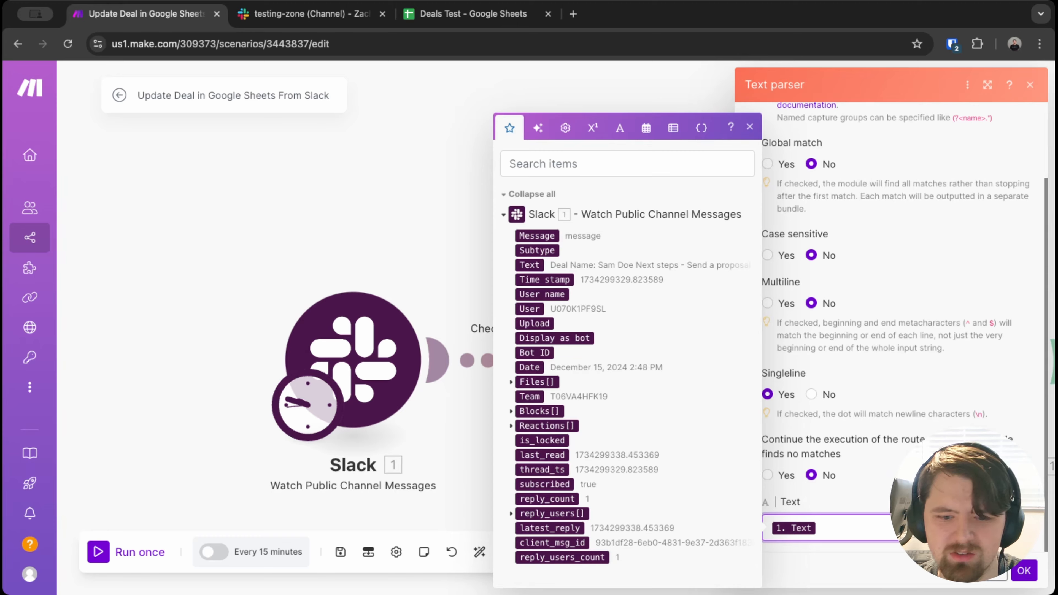
left_click(1028, 571)
- Open the Google Sheets Search Rows module and look over its settings
left_click_drag(867, 189, 313, 156)
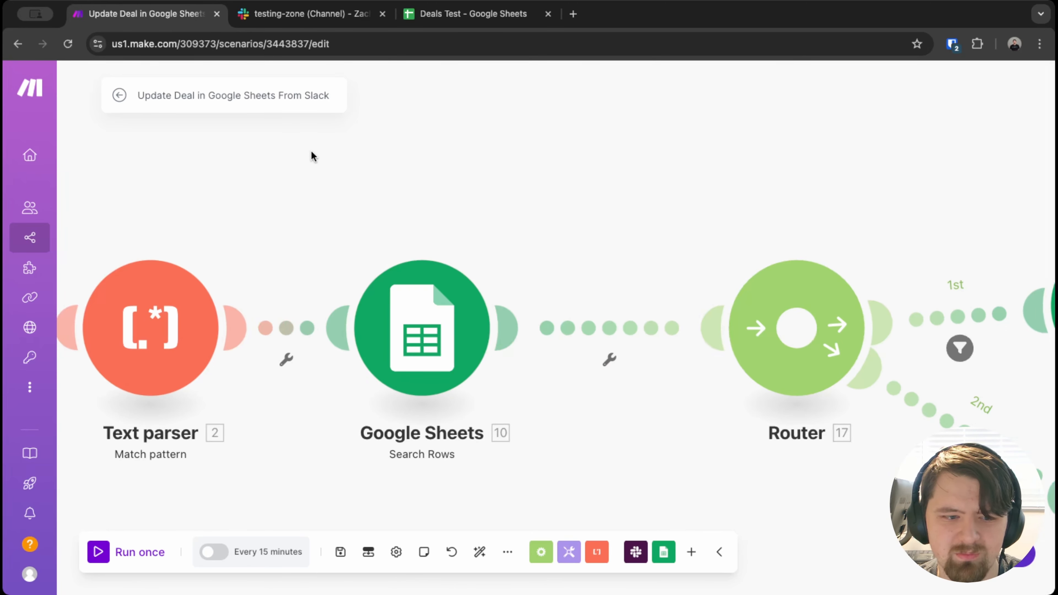
left_click_drag(705, 252, 623, 197)
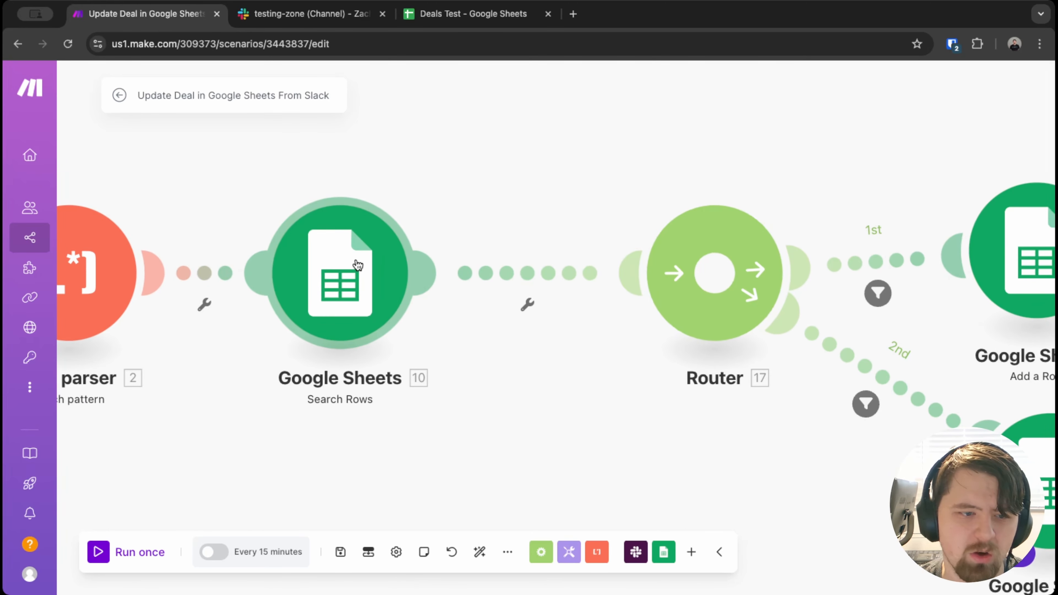
left_click(339, 300)
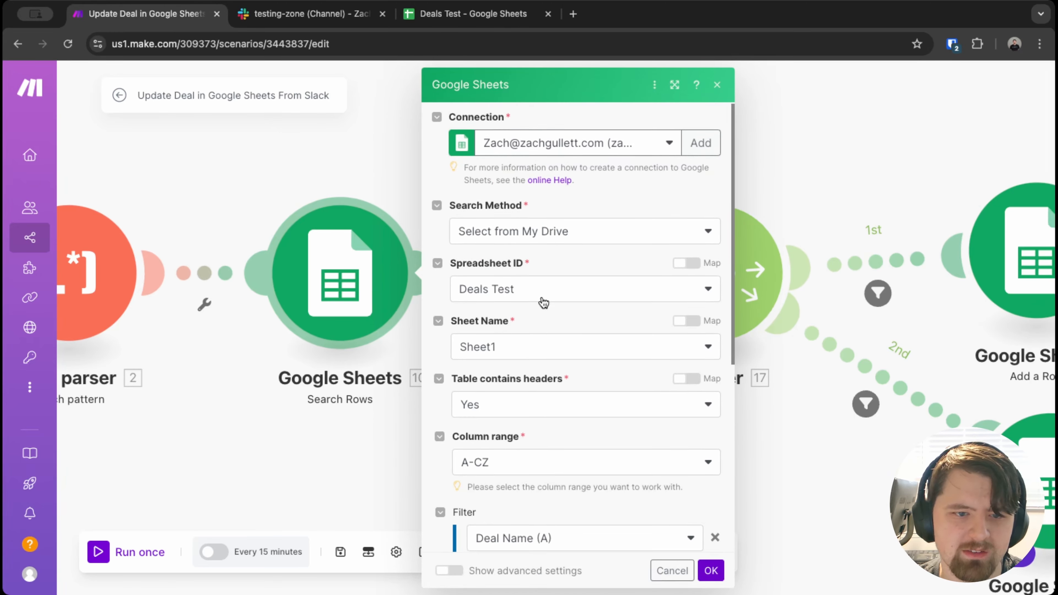
scroll(529, 254, "down", 2)
scroll(533, 268, "up", 2)
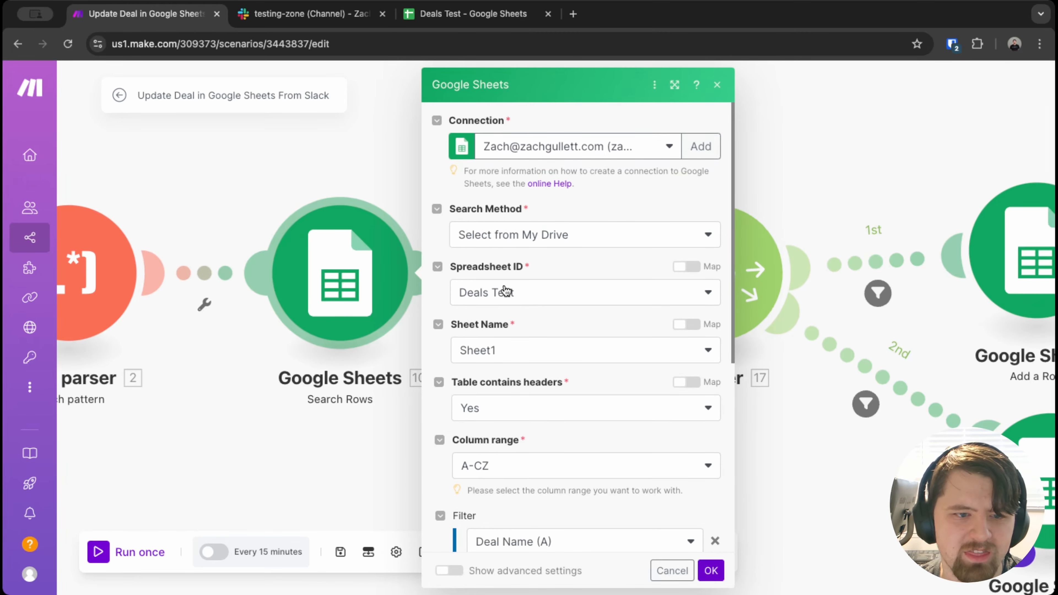
- Compare the module's Spreadsheet ID and Sheet Name with the Deals Test spreadsheet and its Sheet1 tab in Google Sheets
triple_click(565, 268)
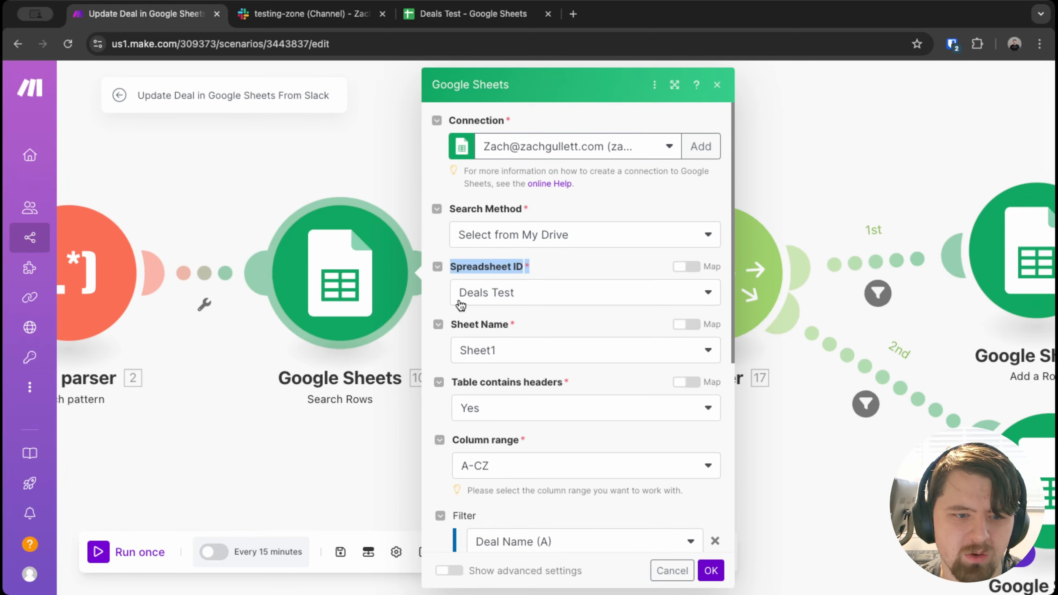
left_click(493, 21)
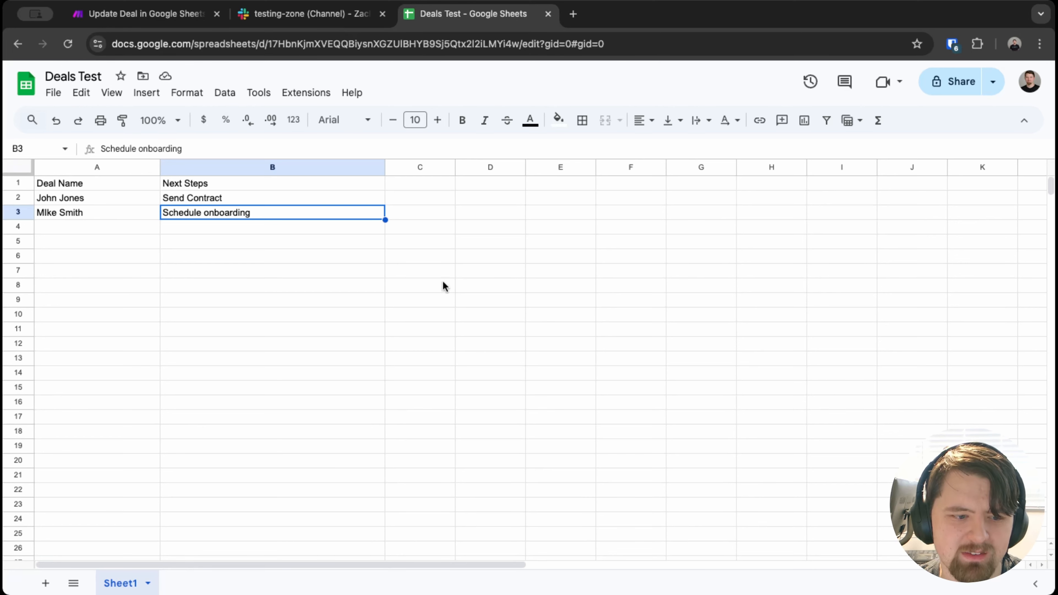
left_click(194, 17)
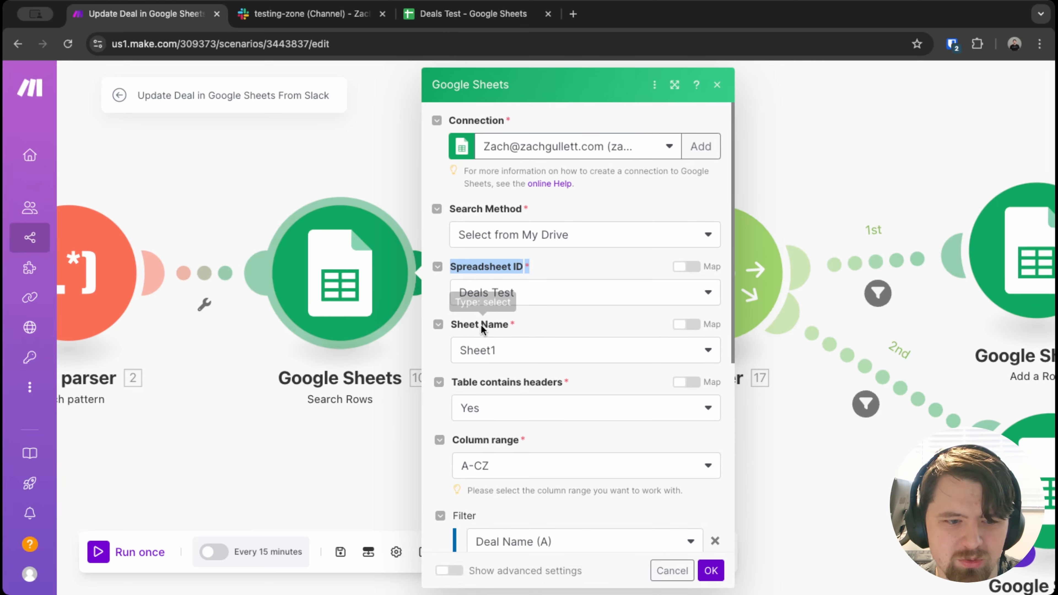
left_click(475, 14)
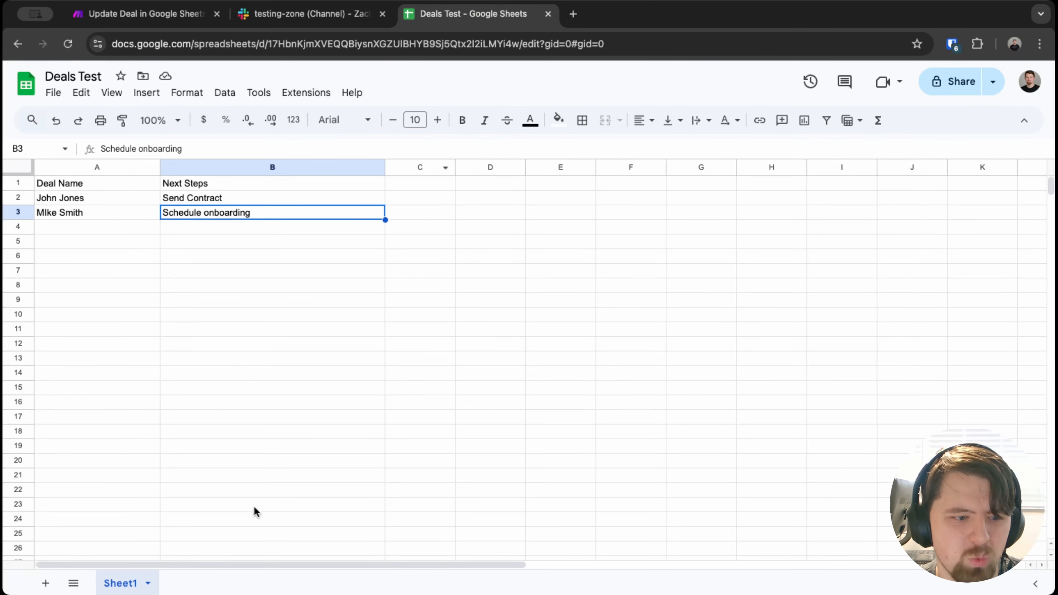
left_click(153, 17)
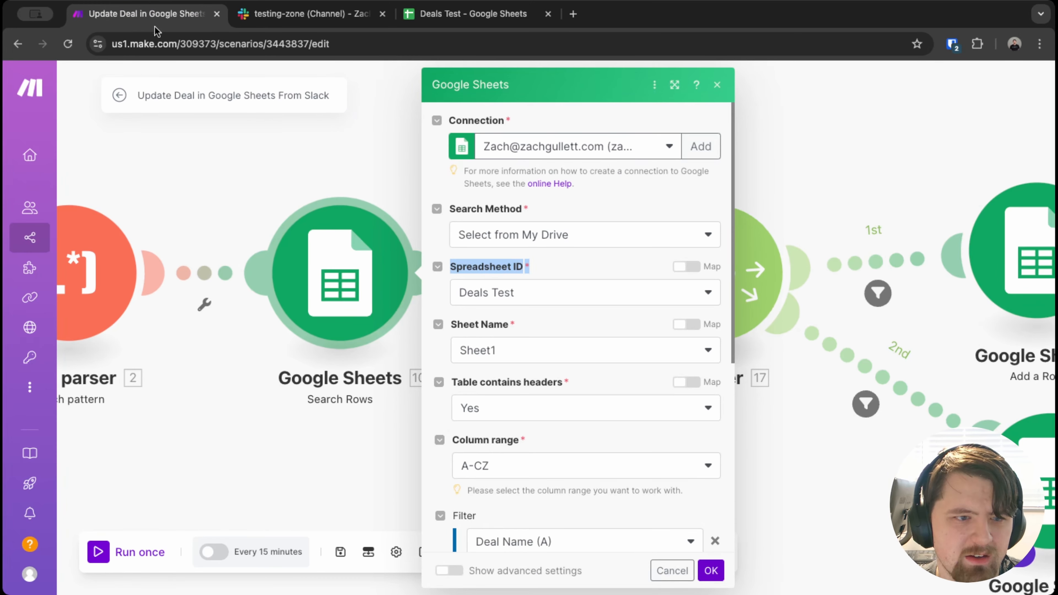
- Review the Search Rows filter on Deal Name (A), checking the column in the spreadsheet and the operator choices, keeping the current operator
scroll(528, 484, "down", 5)
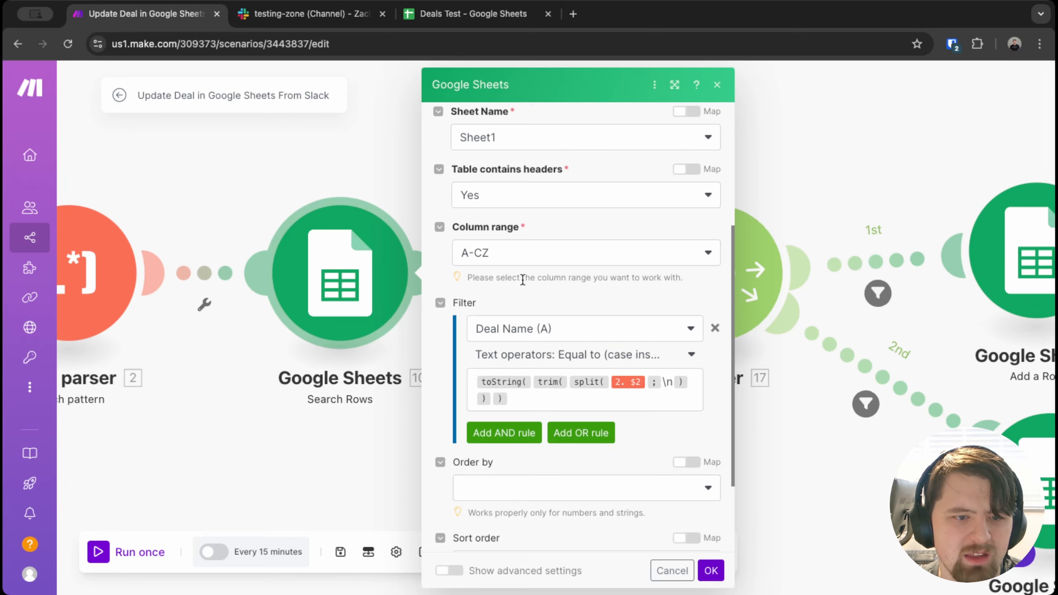
scroll(520, 279, "down", 2)
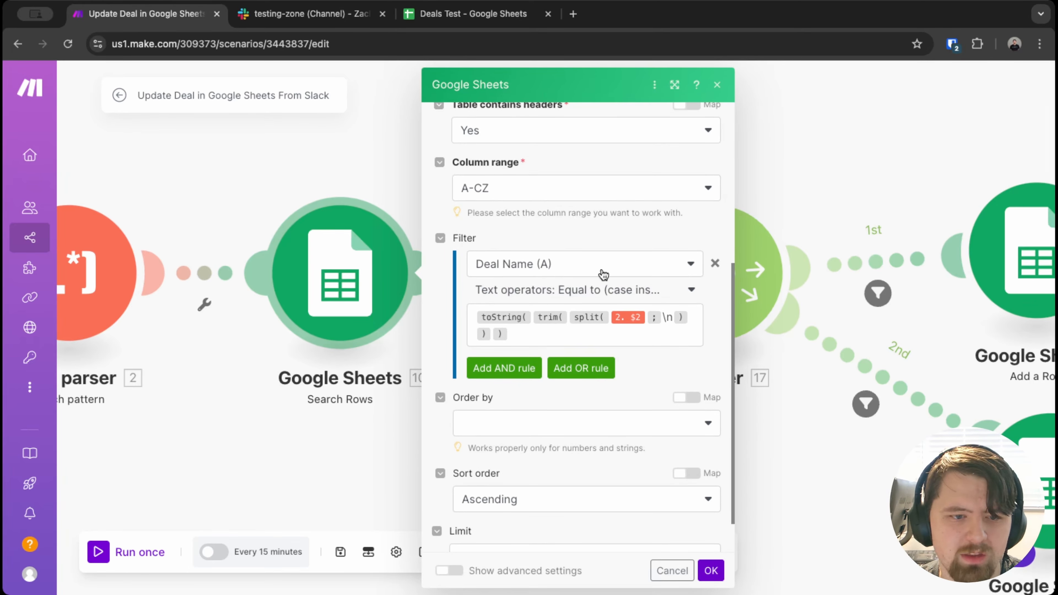
left_click(465, 5)
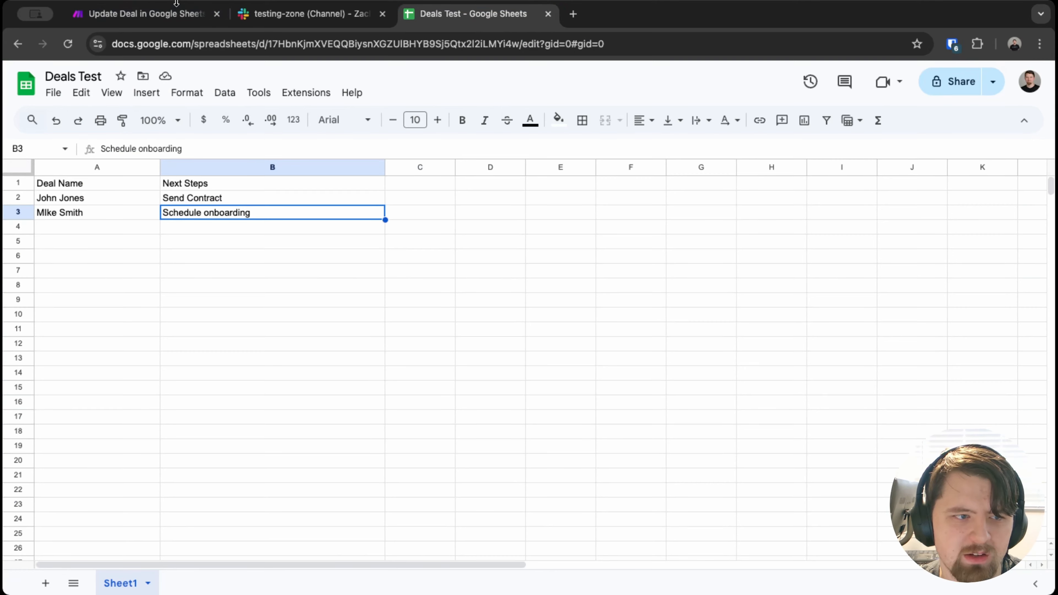
left_click(170, 13)
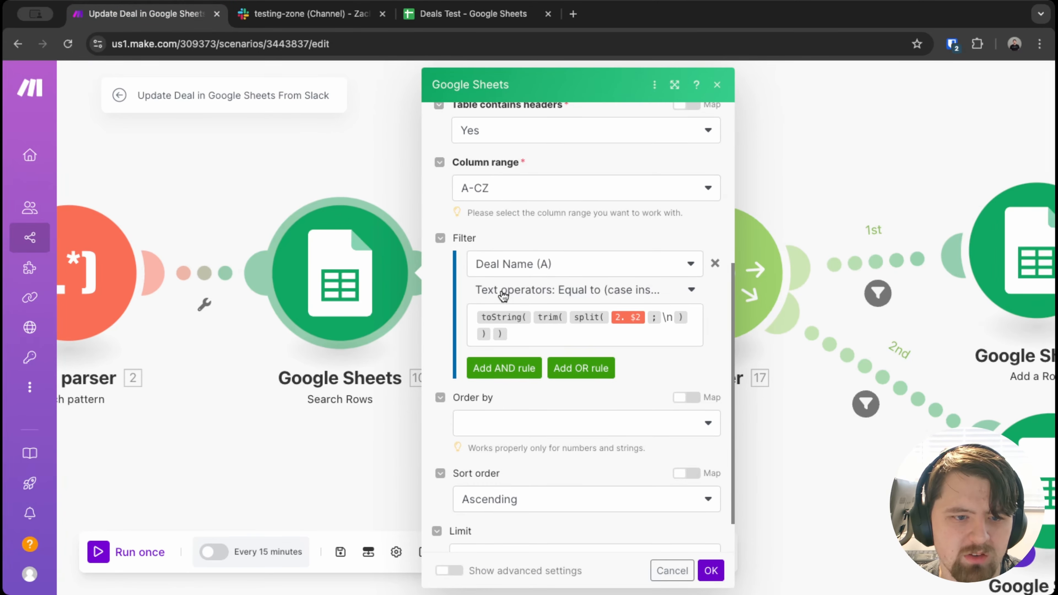
left_click(547, 297)
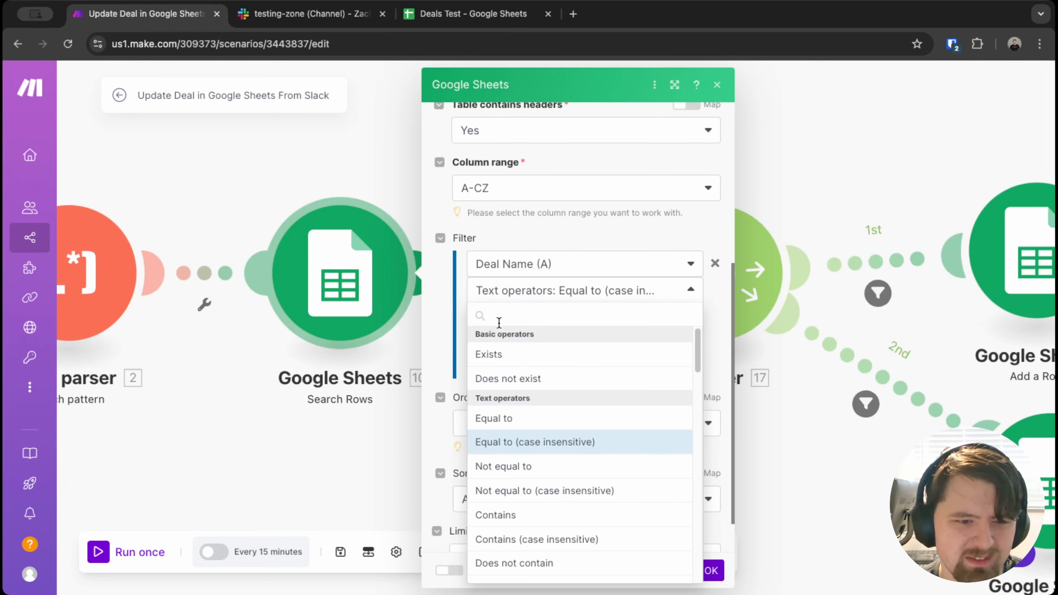
left_click(483, 294)
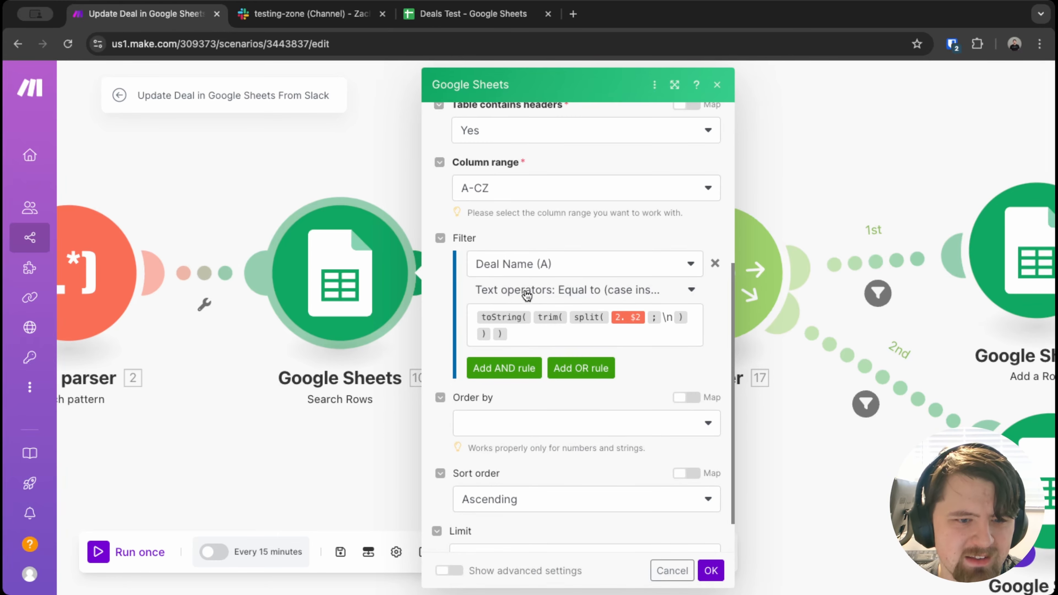
- Compare the $2 item in the Search Rows filter value with the Text parser's match pattern outputs
left_click(532, 332)
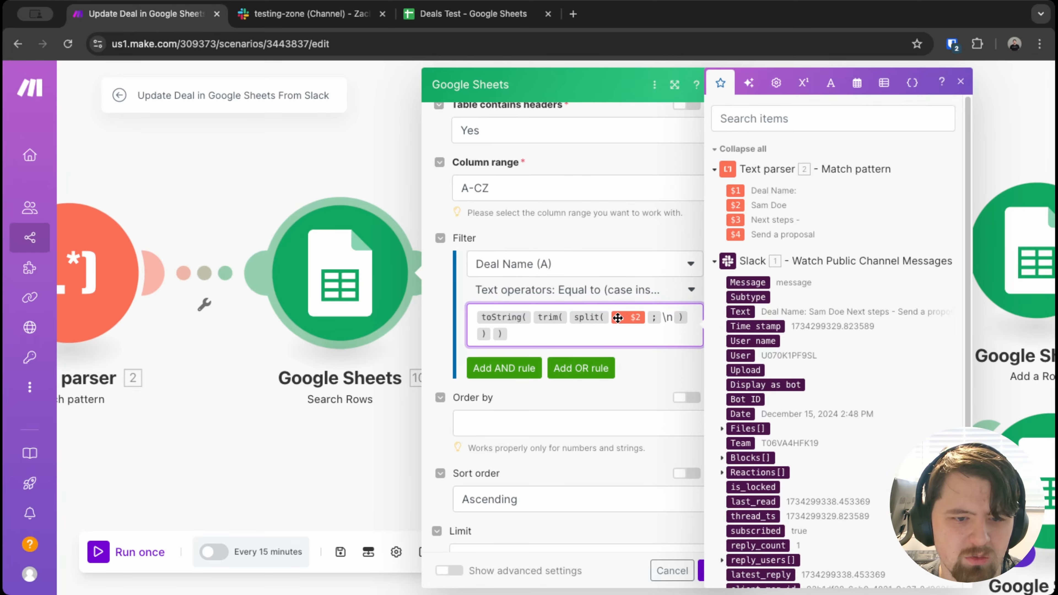
mouse_move(52, 263)
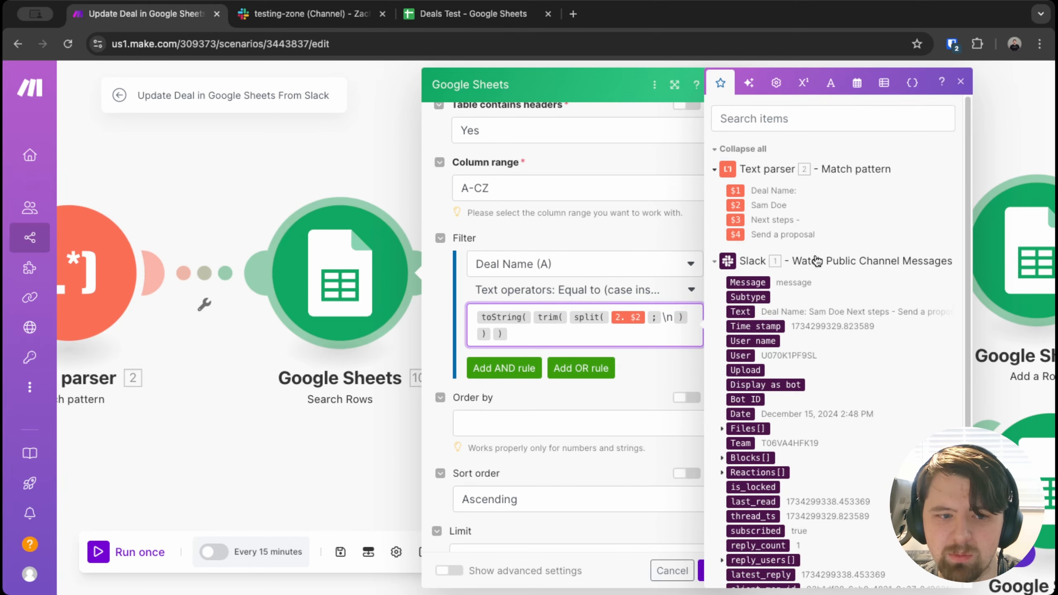
left_click(644, 395)
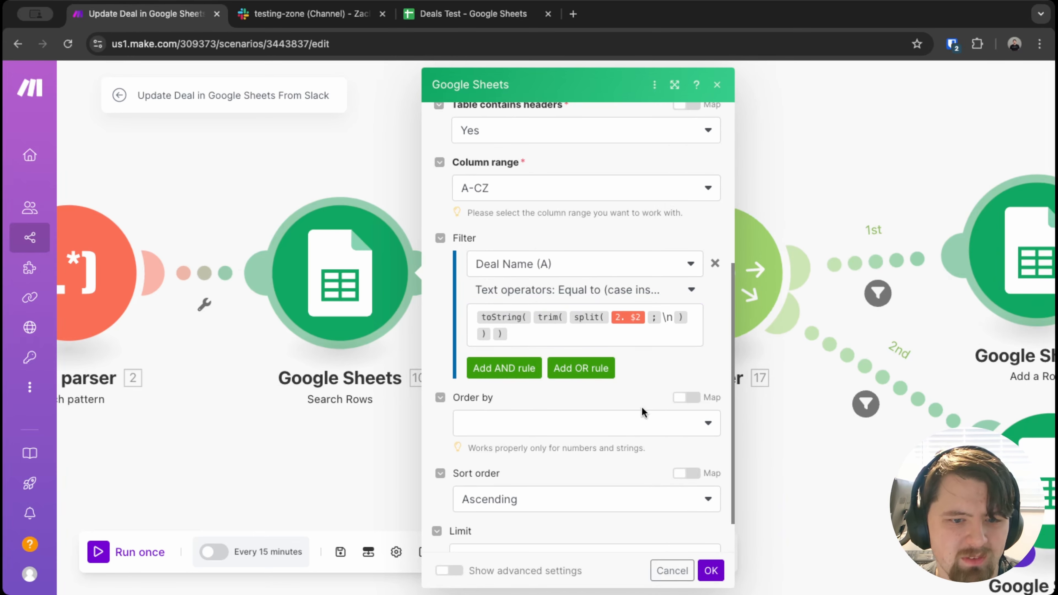
scroll(556, 339, "down", 1)
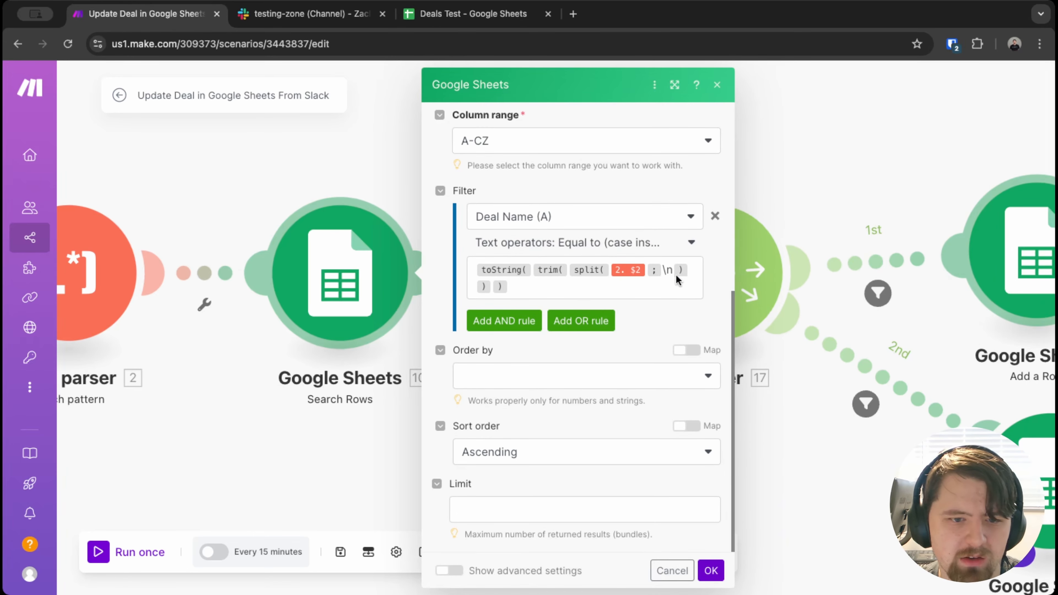
- Examine the toString, trim and split functions in the Deal Name filter formula against the text functions list, and confirm the Search Rows settings
left_click(500, 274)
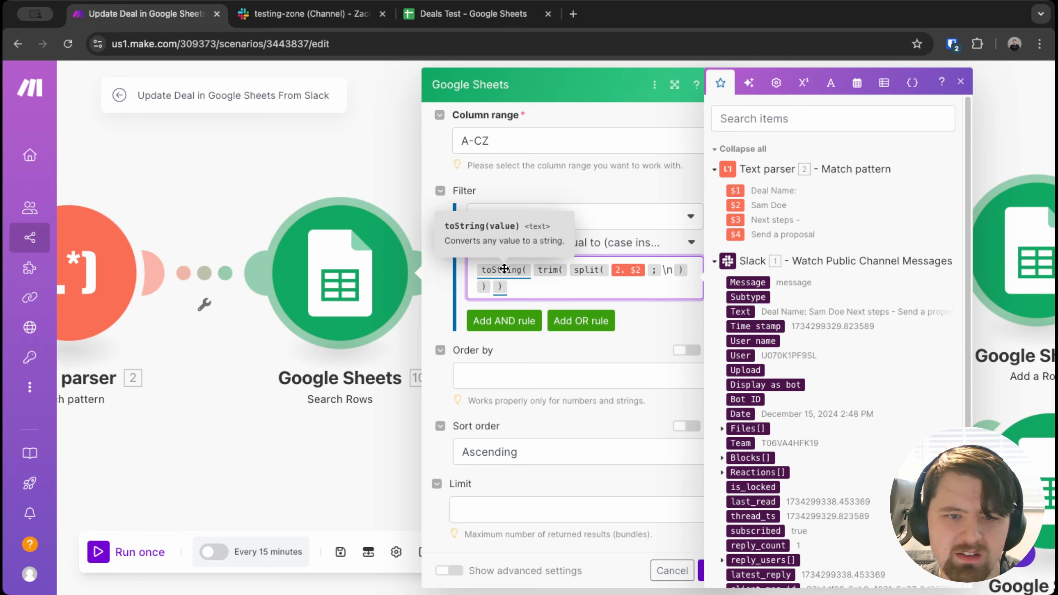
left_click(831, 83)
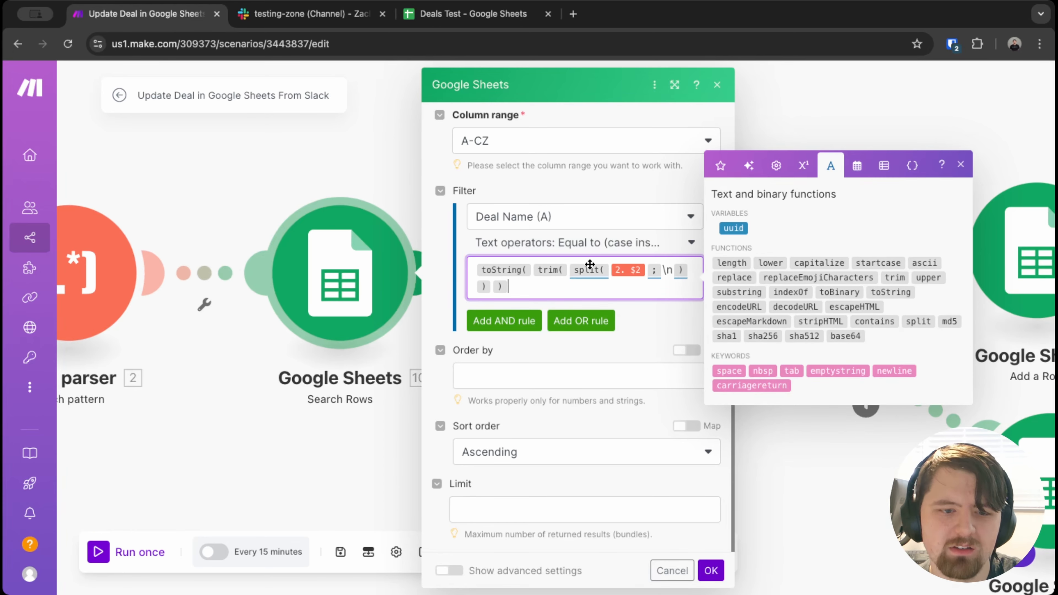
mouse_move(592, 269)
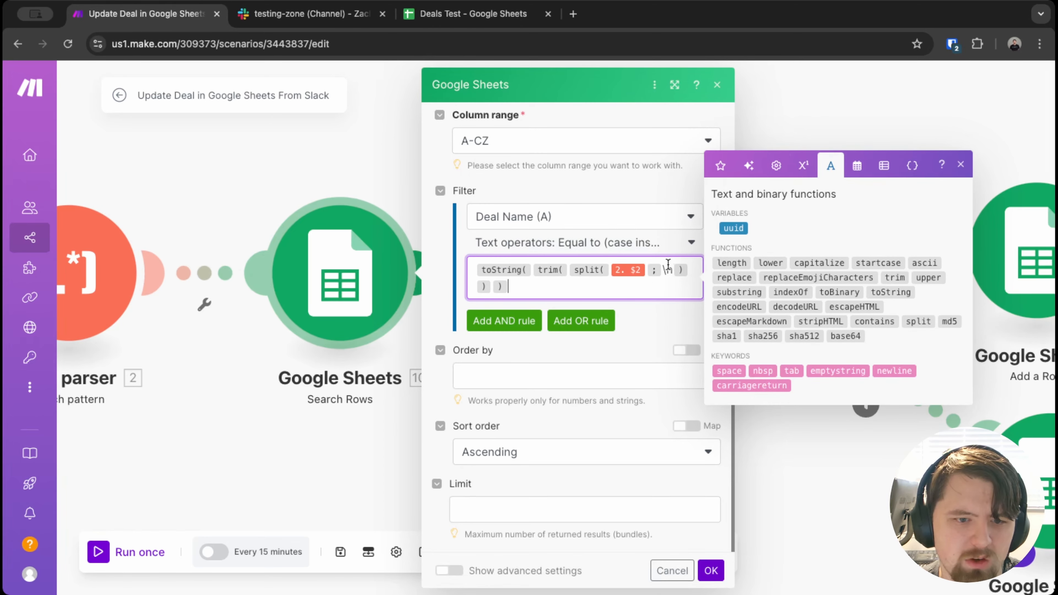
mouse_move(626, 269)
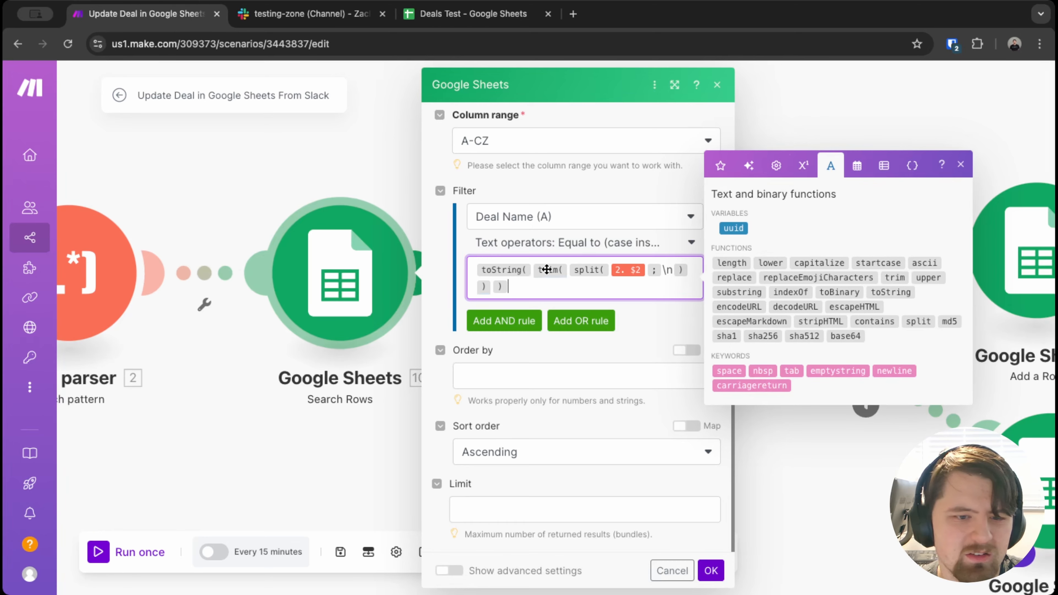
mouse_move(550, 265)
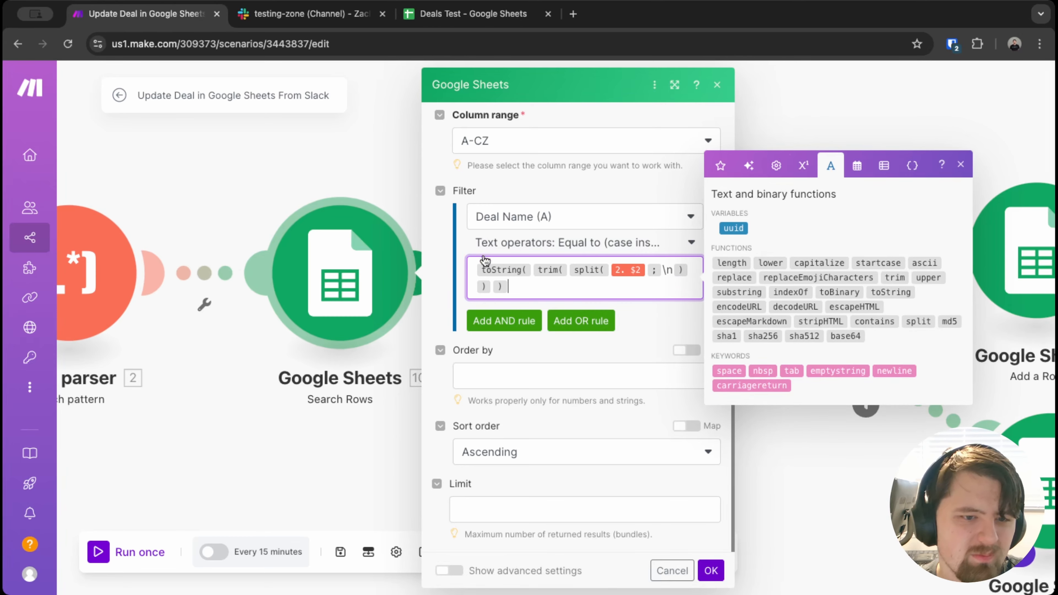
mouse_move(484, 261)
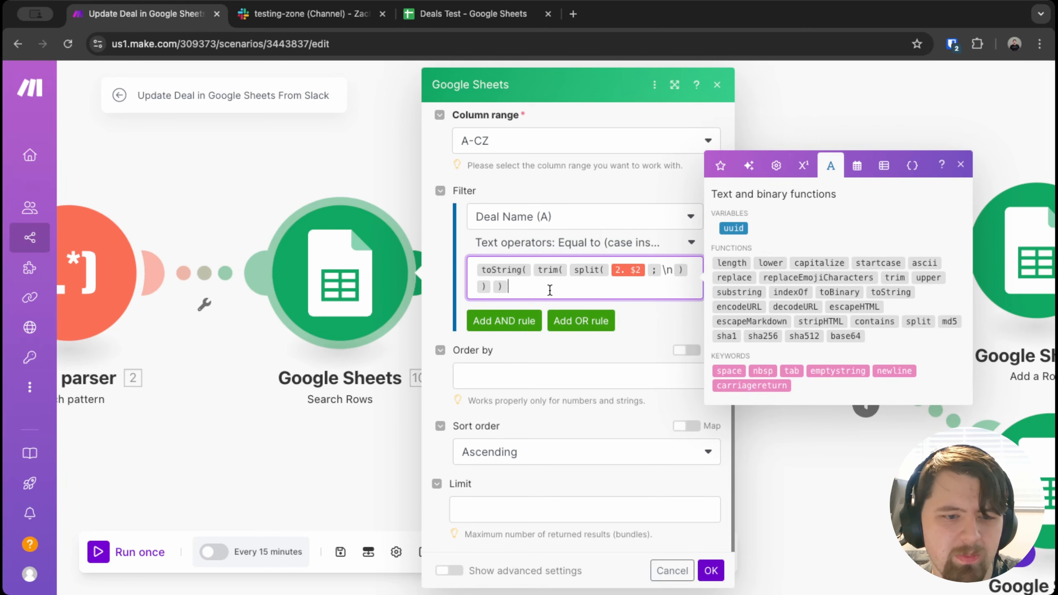
left_click(653, 320)
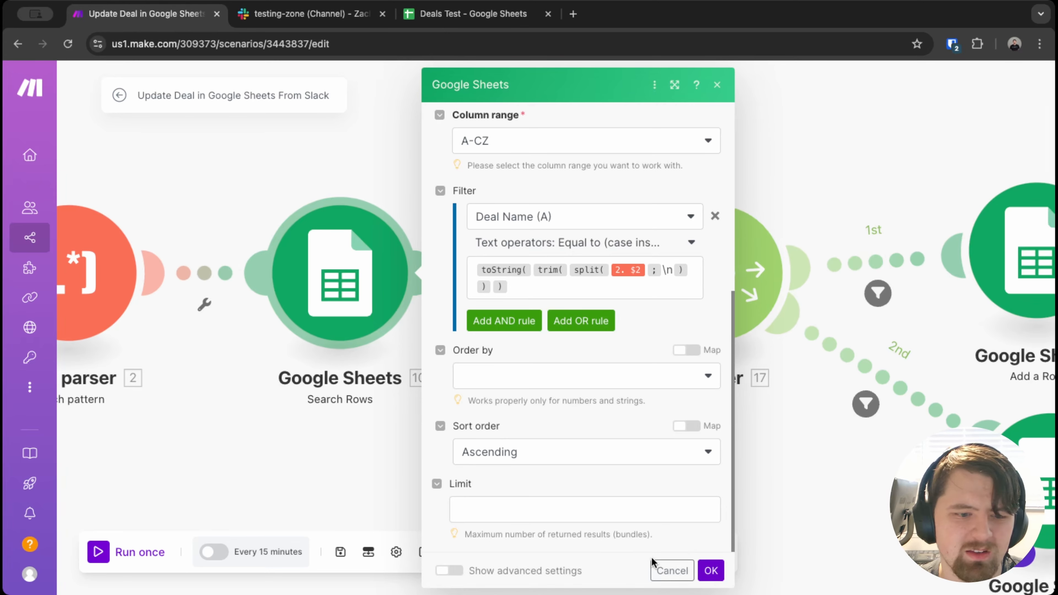
left_click(712, 572)
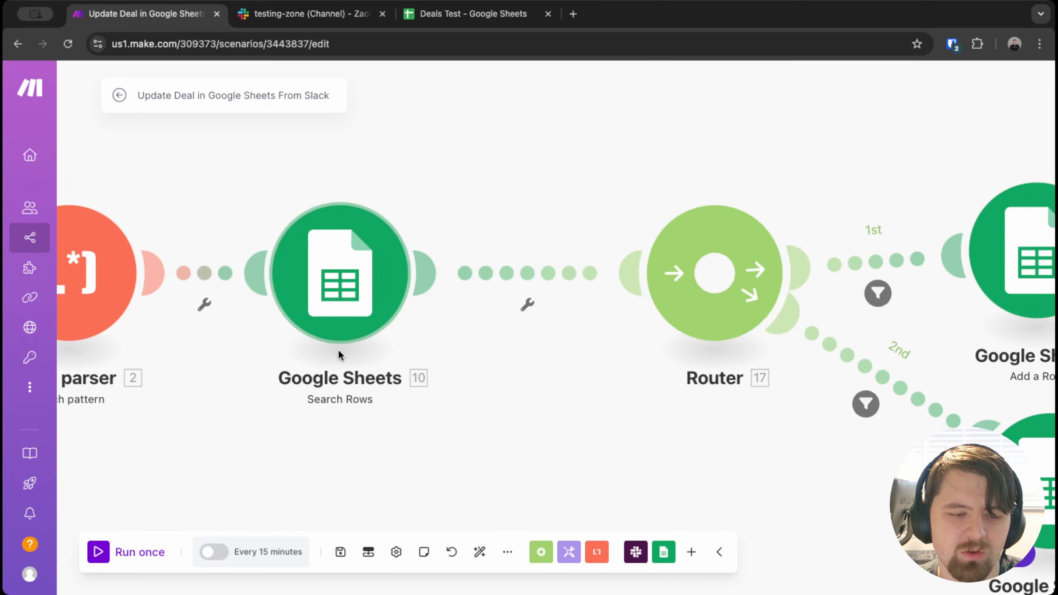
- Reopen the Search Rows module, compare its Deal Name filter with the deal names in the Deals Test spreadsheet, and confirm the module's settings
left_click(385, 240)
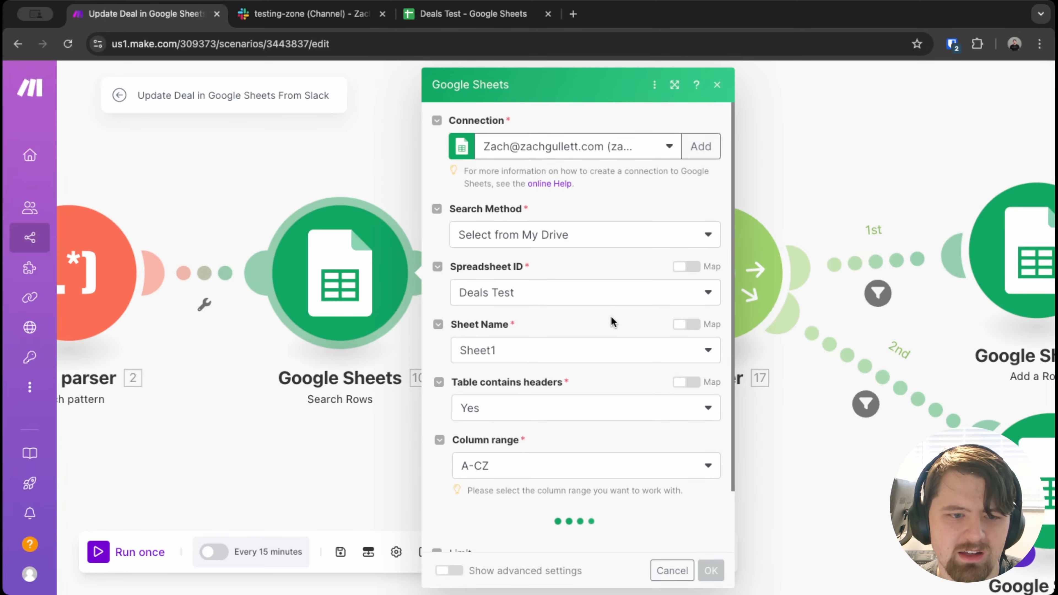
scroll(583, 300, "down", 3)
scroll(500, 259, "up", 2)
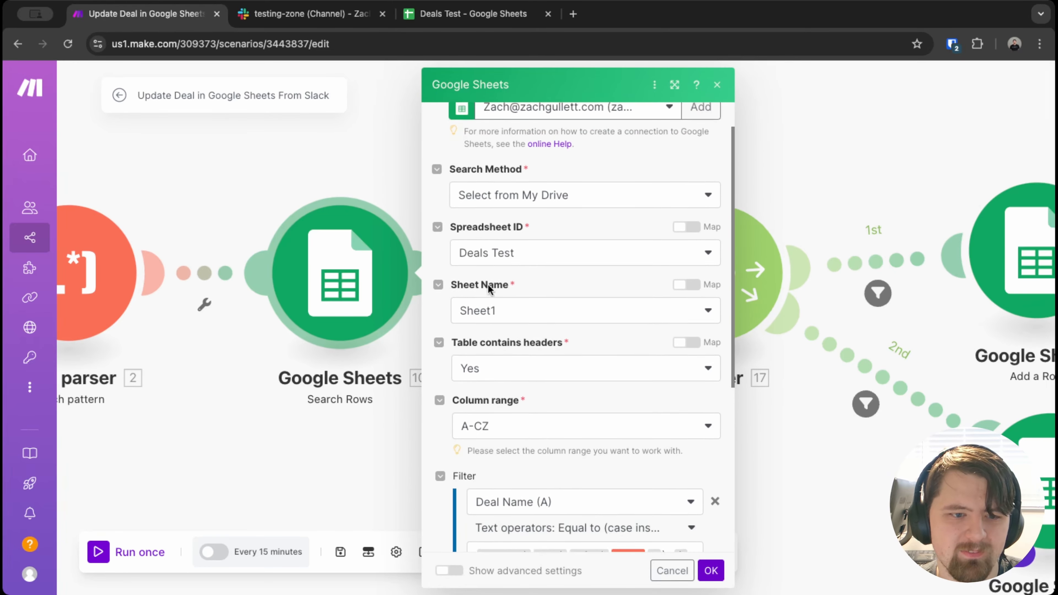
scroll(486, 428, "down", 5)
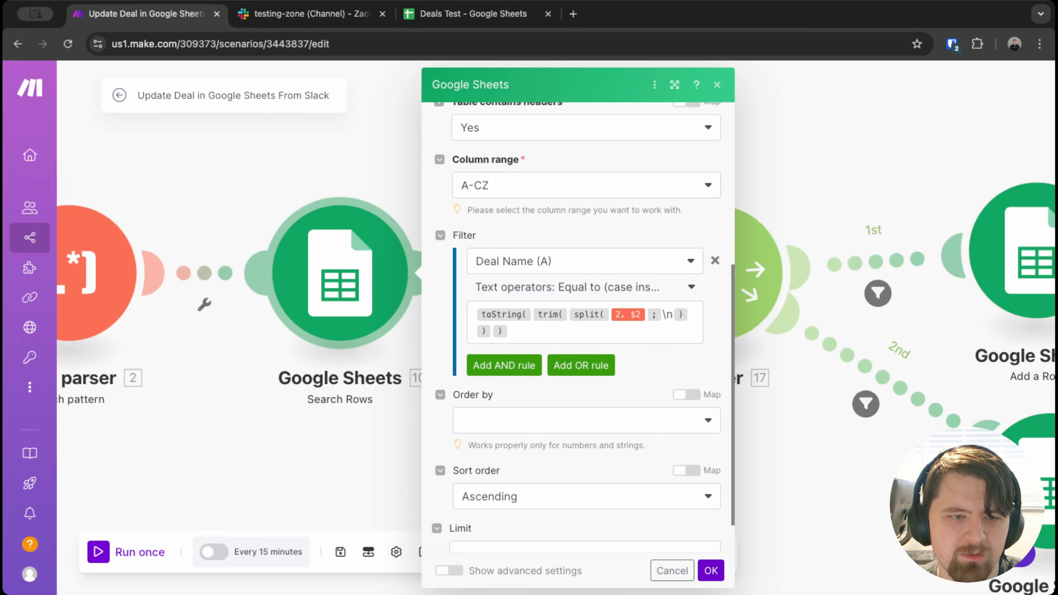
left_click(472, 16)
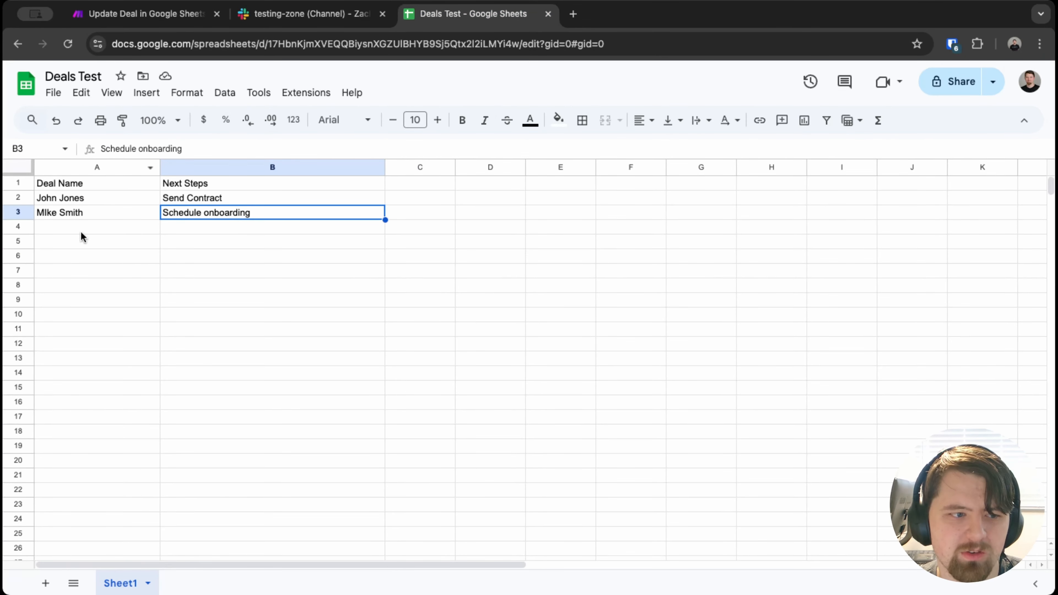
left_click(61, 214)
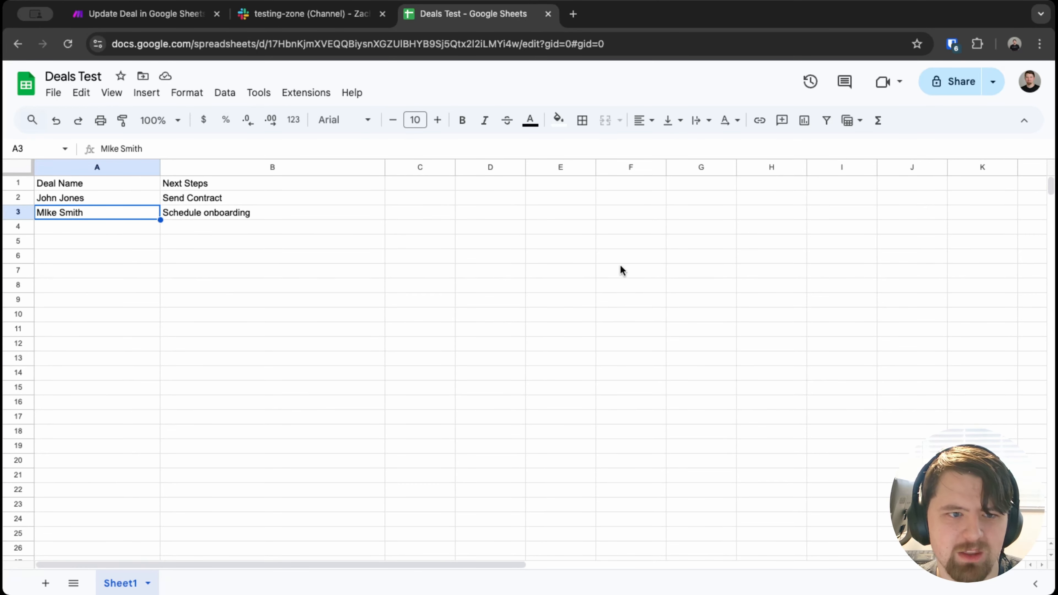
left_click(293, 15)
left_click(190, 19)
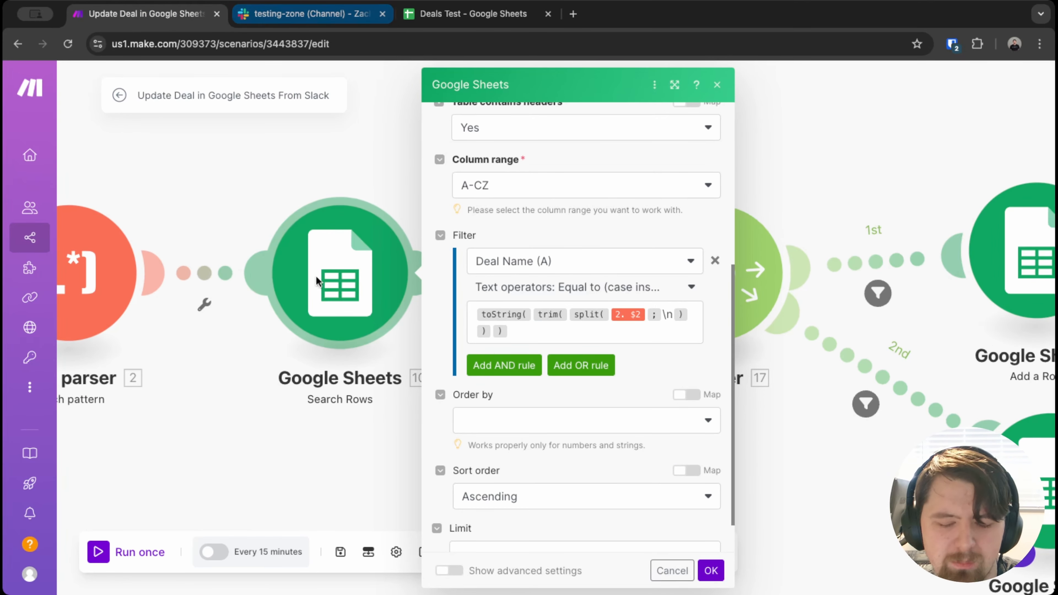
left_click(711, 571)
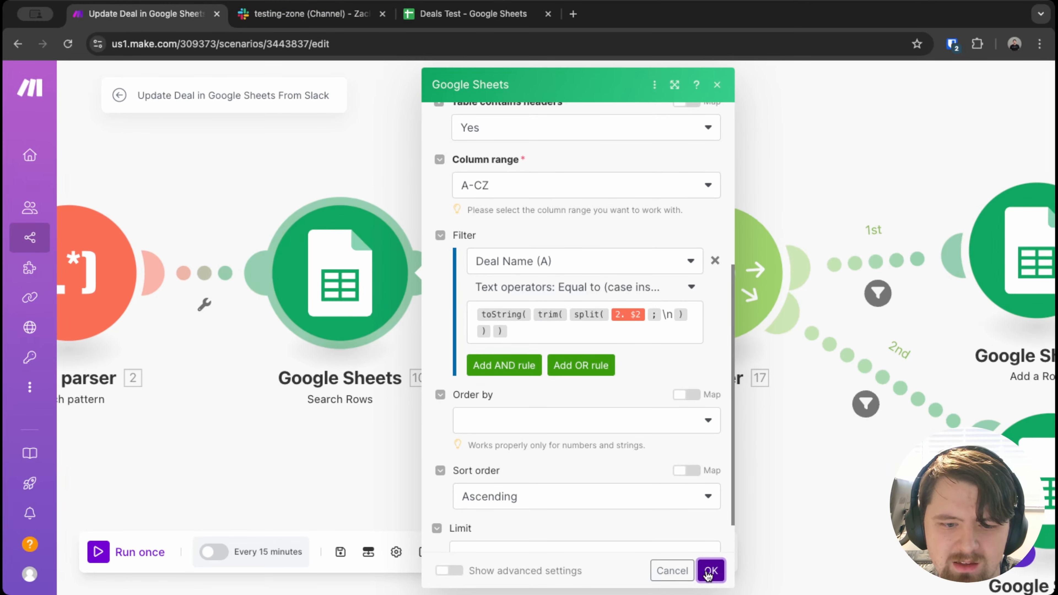
- Spread out the scenario layout by moving both Google Sheets modules and both Slack modules after the Router farther away from it
left_click_drag(604, 401, 361, 435)
left_click_drag(432, 441, 308, 379)
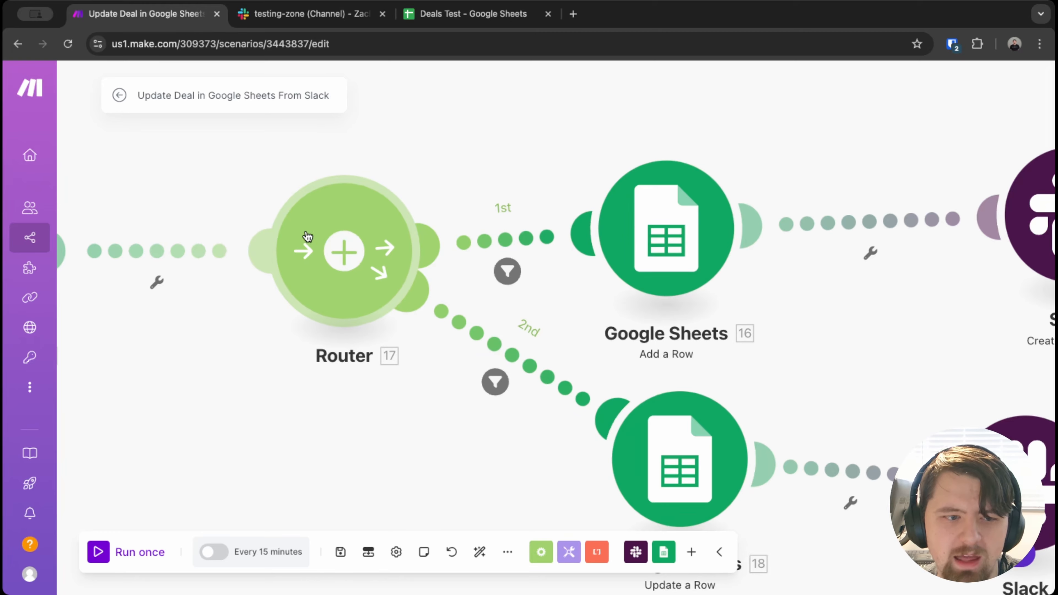
scroll(513, 177, "down", 5)
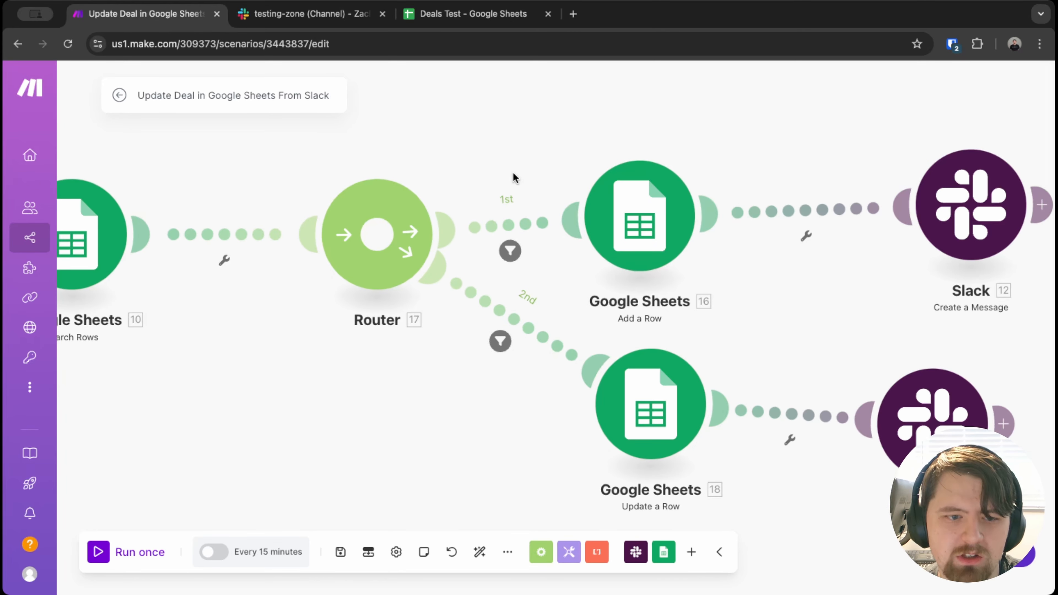
left_click_drag(569, 200, 652, 201)
left_click_drag(863, 200, 989, 199)
left_click_drag(854, 375, 980, 362)
left_click_drag(601, 354, 702, 356)
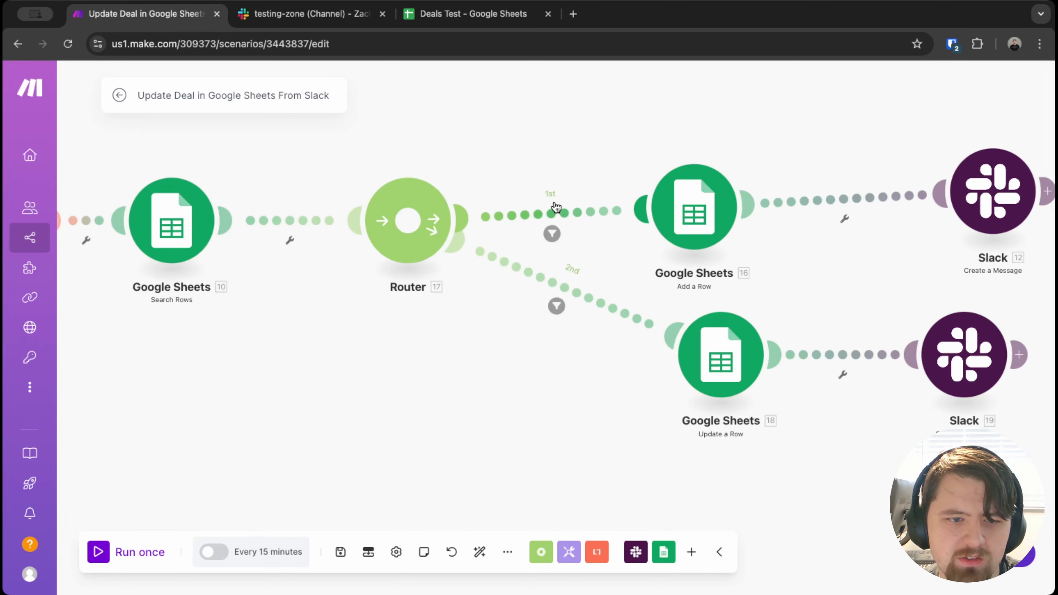
- Inspect the Row number filter conditions on the Router's first and second routes, closing each filter without changes
left_click(552, 234)
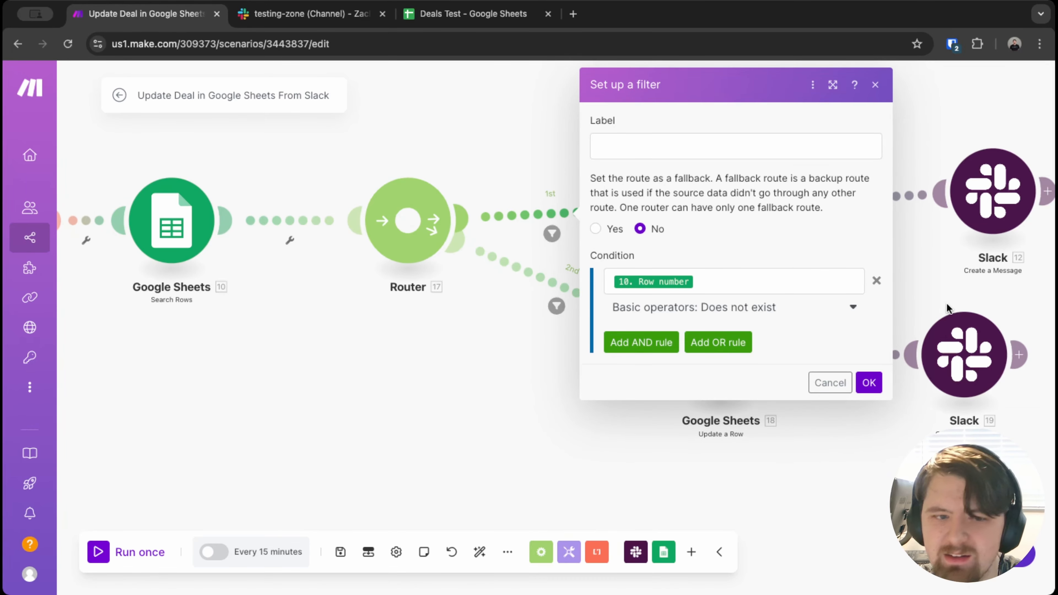
left_click(875, 85)
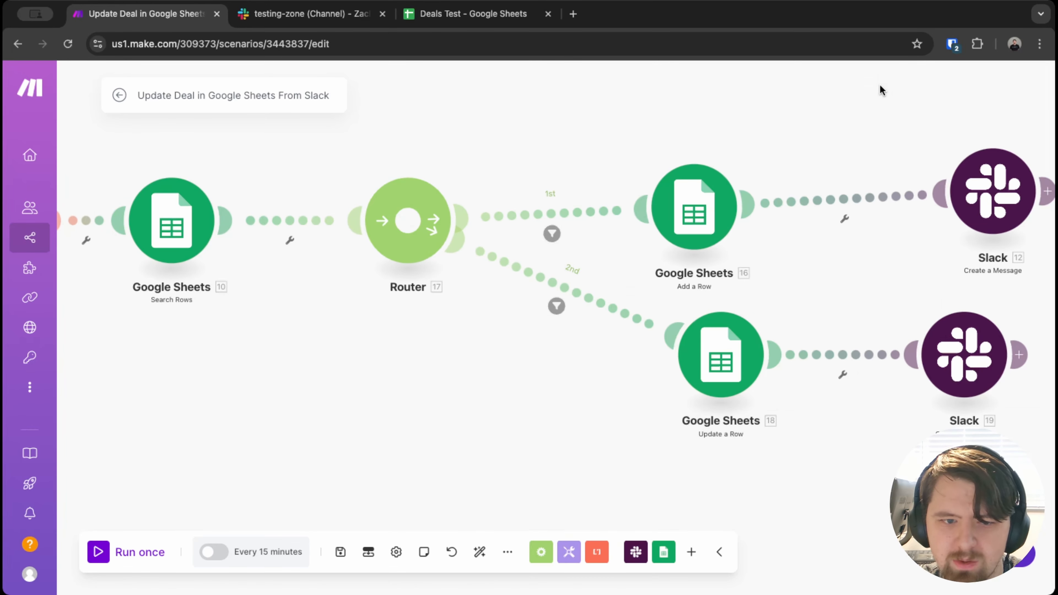
left_click(571, 297)
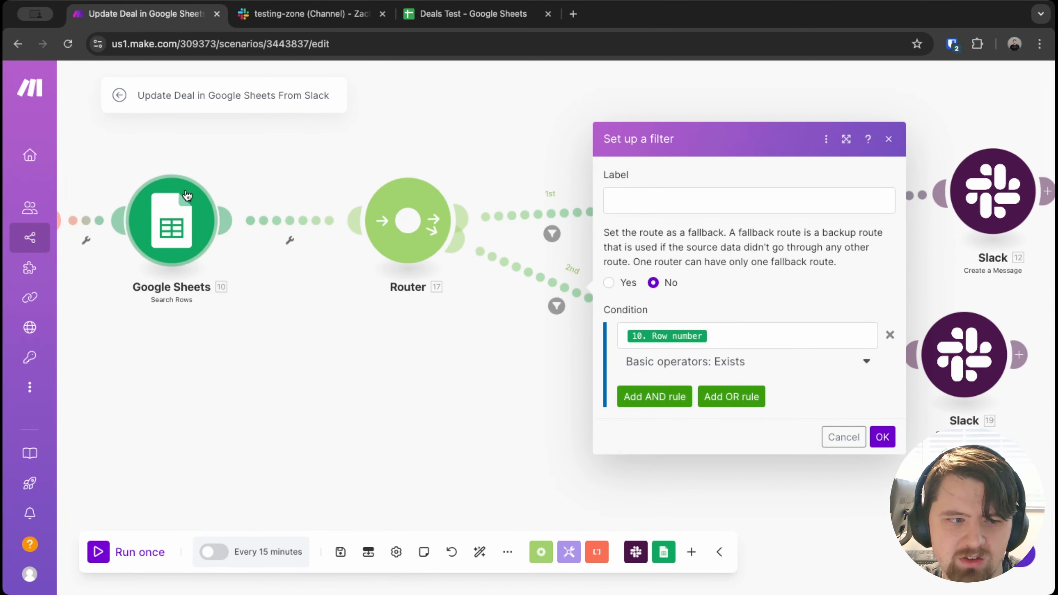
left_click(889, 139)
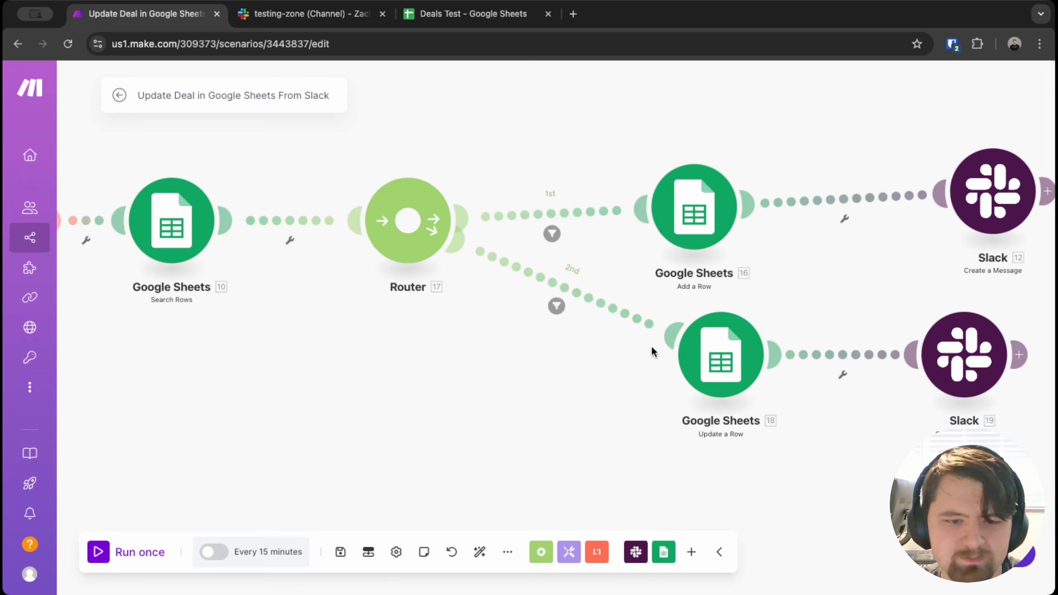
- Recheck the filter condition on the first route leading to the Add a Row module, and close it without changes
scroll(687, 162, "right", 4)
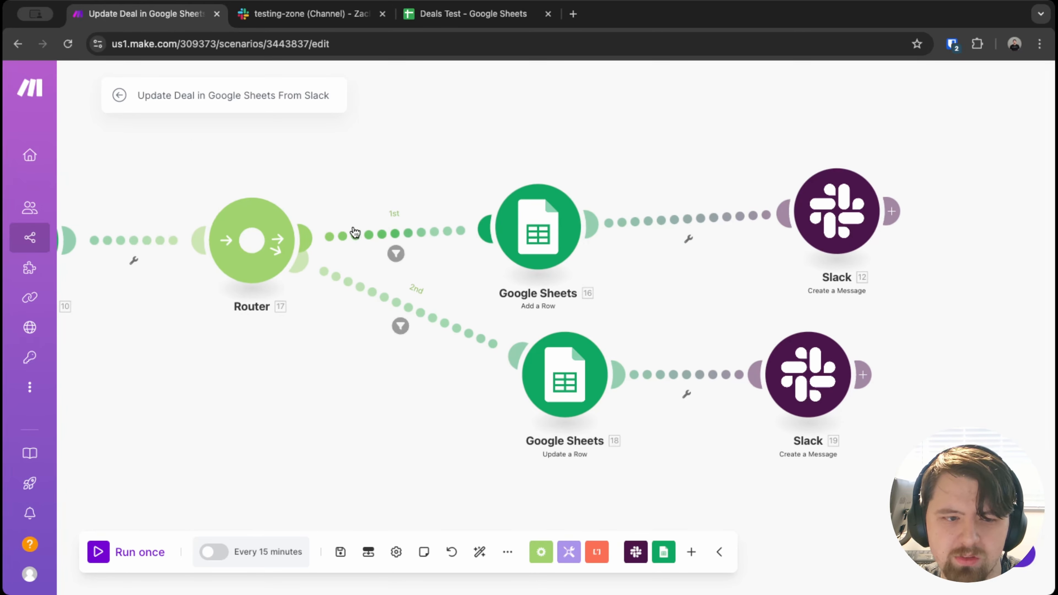
scroll(525, 177, "up", 5)
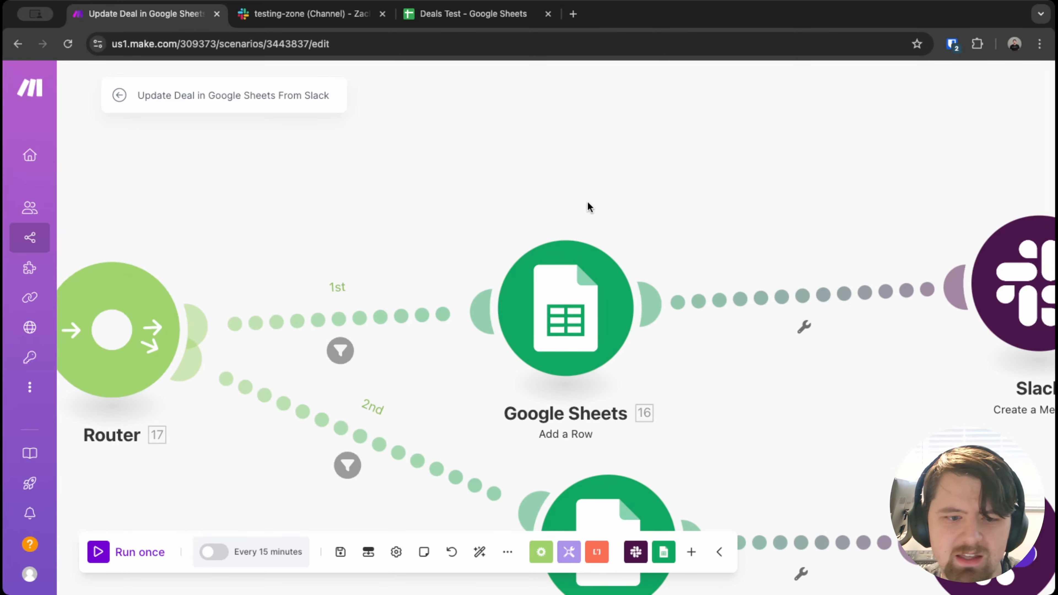
scroll(588, 208, "right", 4)
left_click(168, 317)
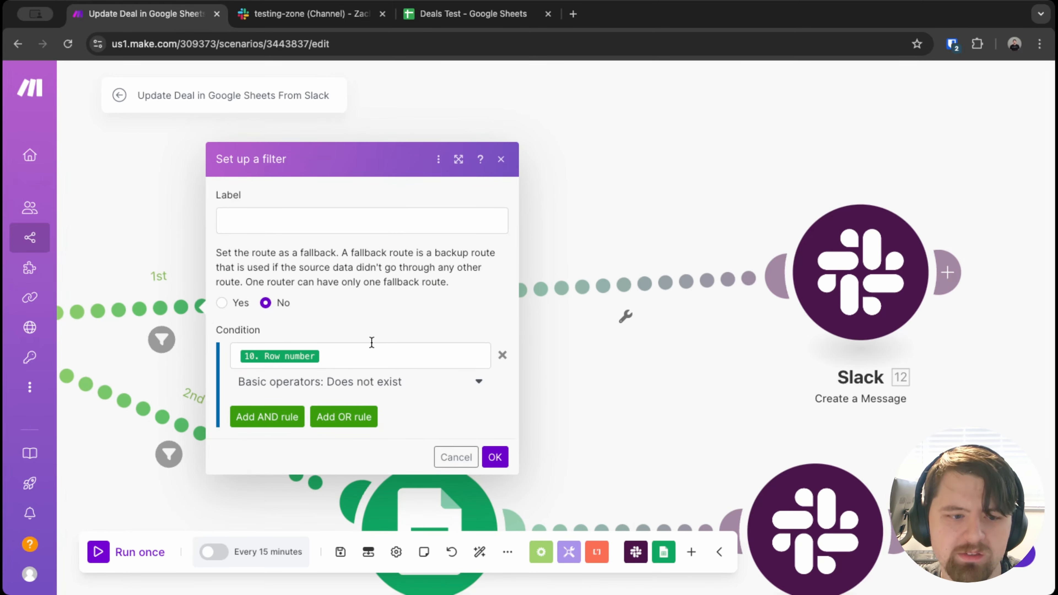
left_click(500, 158)
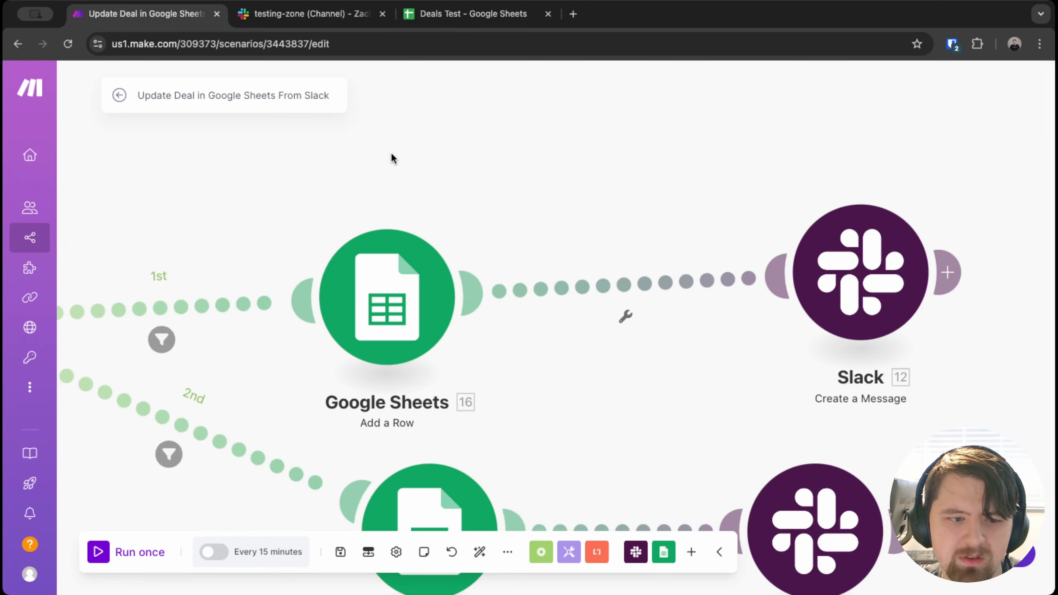
- Open the Google Sheets Add a Row module and review its spreadsheet path, sheet, header setting and column values
scroll(368, 198, "down", 1)
left_click(346, 313)
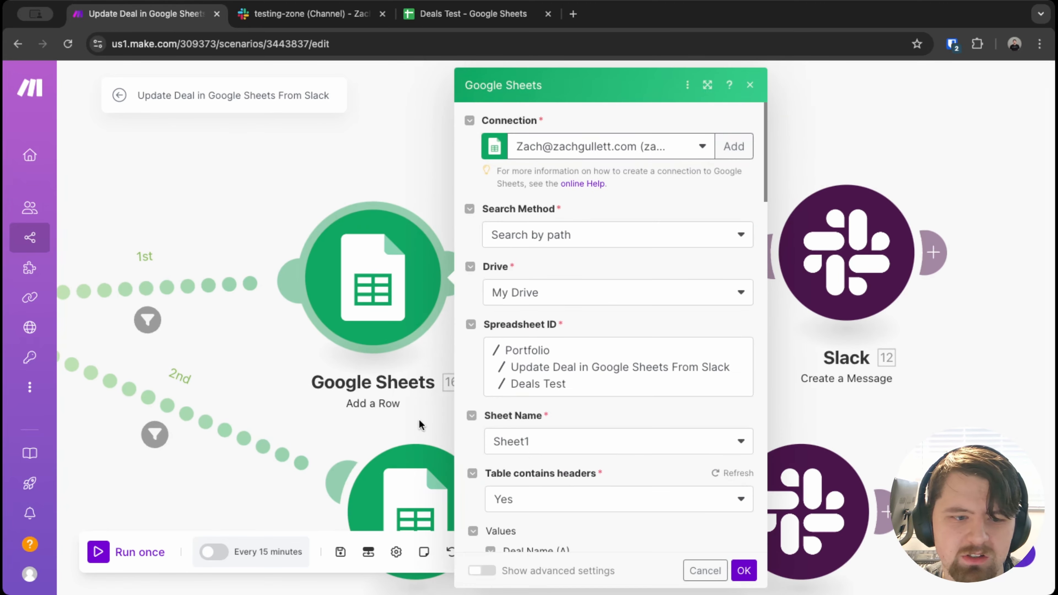
scroll(519, 292, "down", 1)
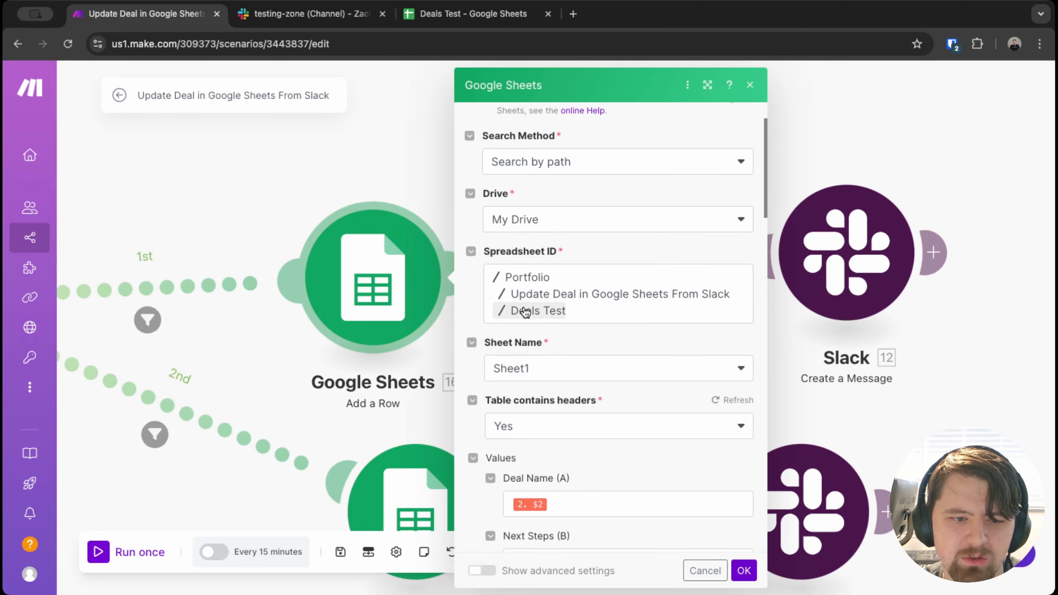
scroll(537, 367, "down", 3)
scroll(544, 284, "down", 3)
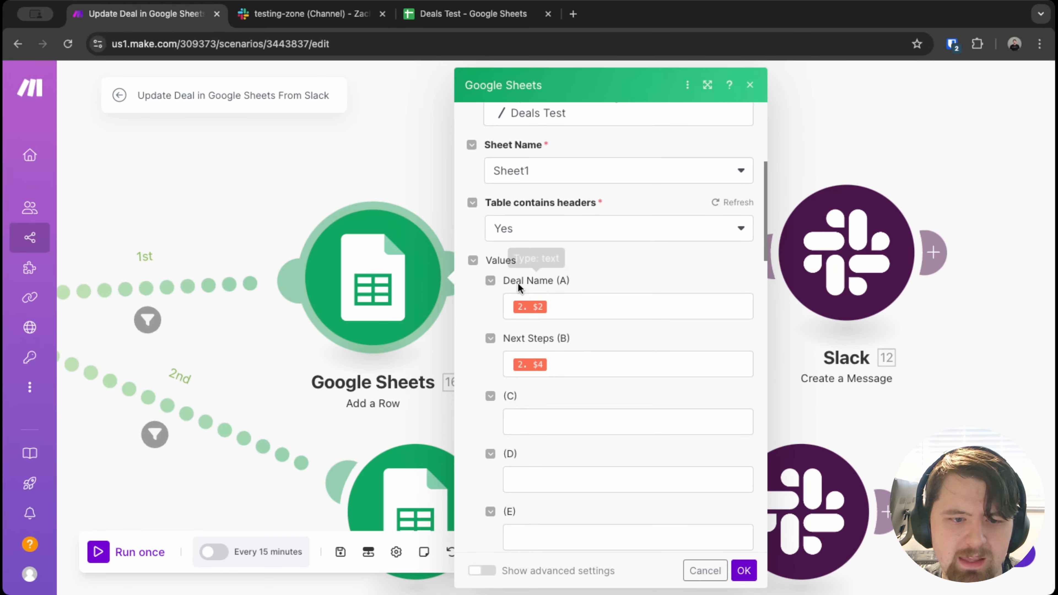
- Check the Deal Name (A) mapping against the Text parser's output items, collapsing the Search Rows items in the mapping list
left_click(555, 301)
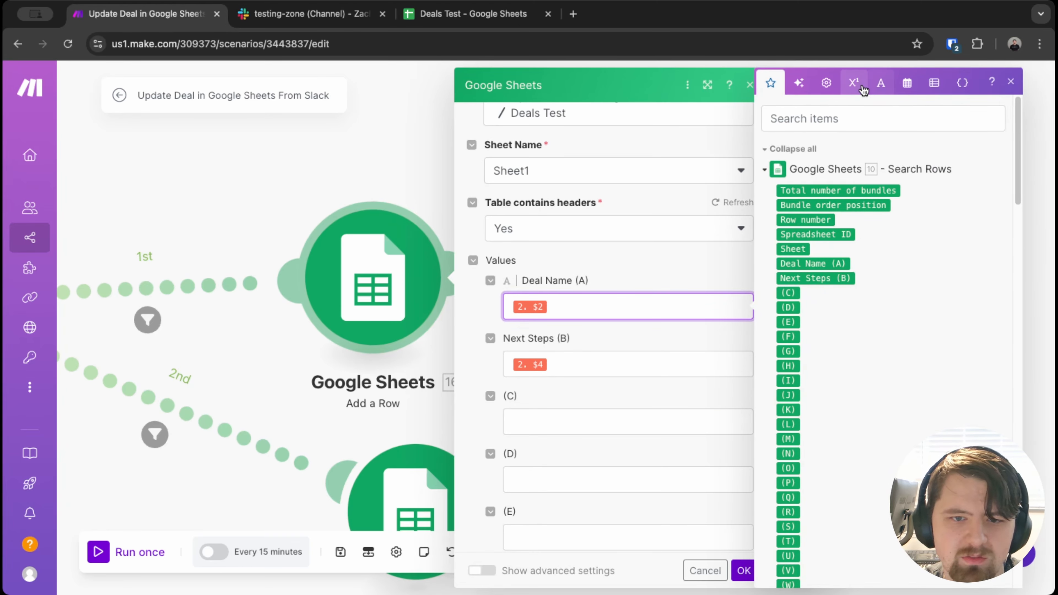
scroll(805, 148, "down", 5)
scroll(766, 157, "up", 5)
left_click(764, 170)
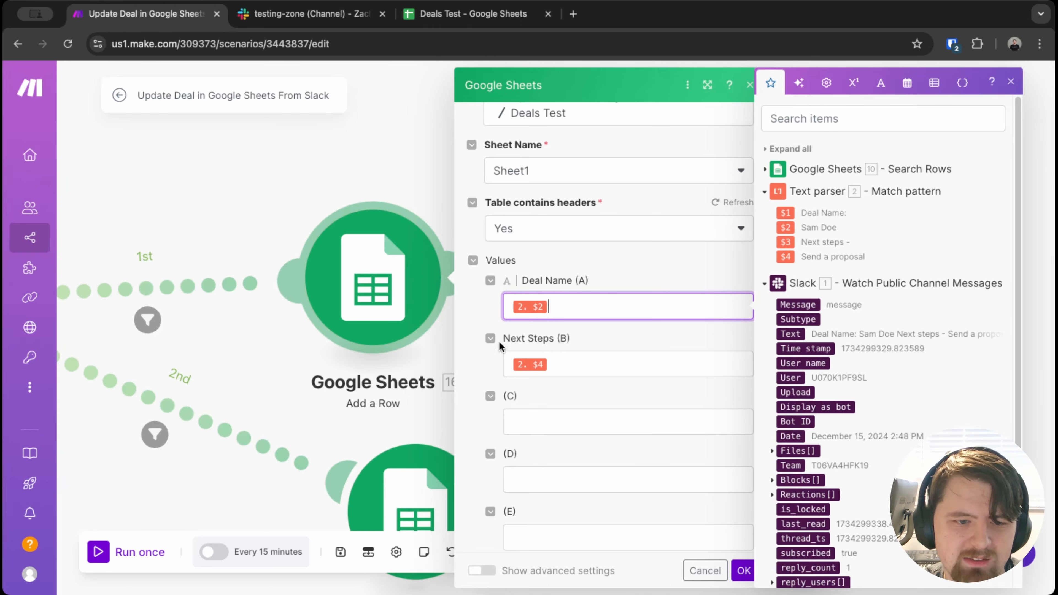
- Review the remaining column fields of the Google Sheets Add a Row module and accept its settings
left_click(474, 321)
scroll(502, 394, "down", 1)
scroll(500, 394, "down", 20)
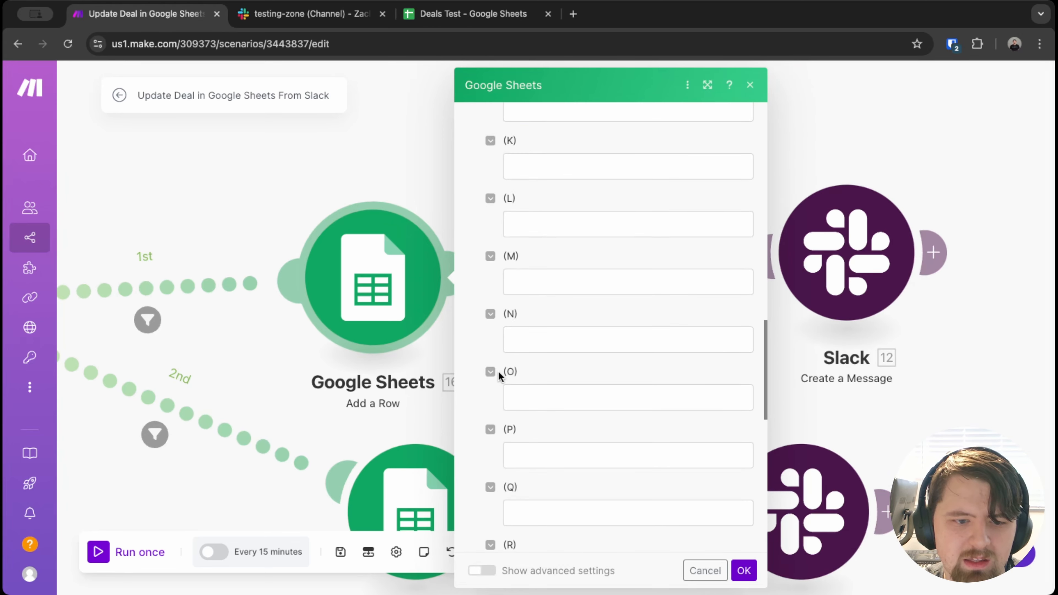
left_click(745, 571)
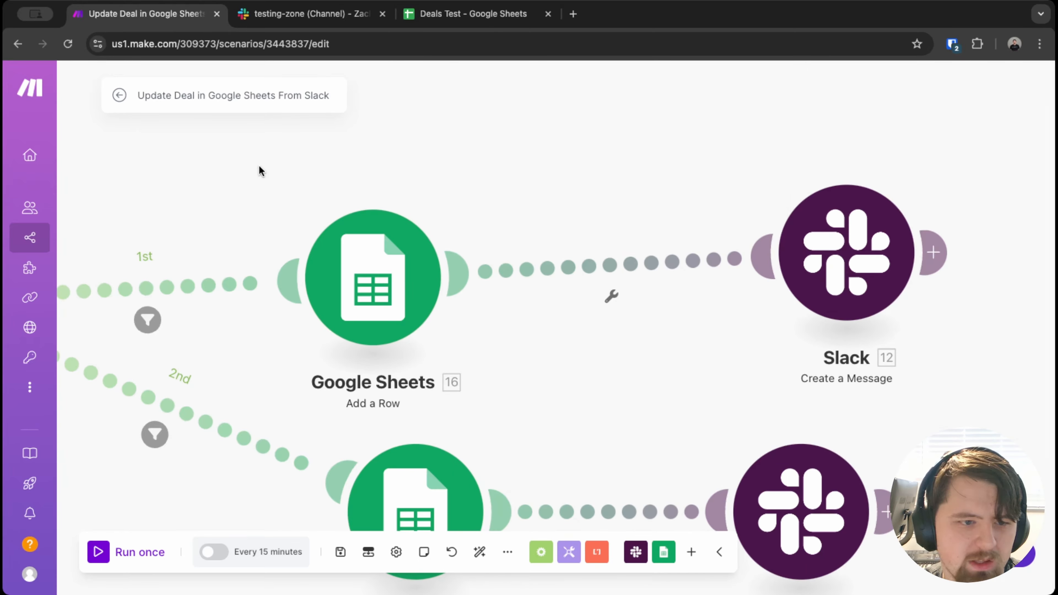
- Check the first empty row, at cell A4, in the Deals Test spreadsheet and look at the testing-zone channel in Slack
left_click_drag(74, 246, 486, 247)
scroll(463, 246, "down", 5)
left_click_drag(220, 366, 445, 412)
scroll(395, 361, "up", 5)
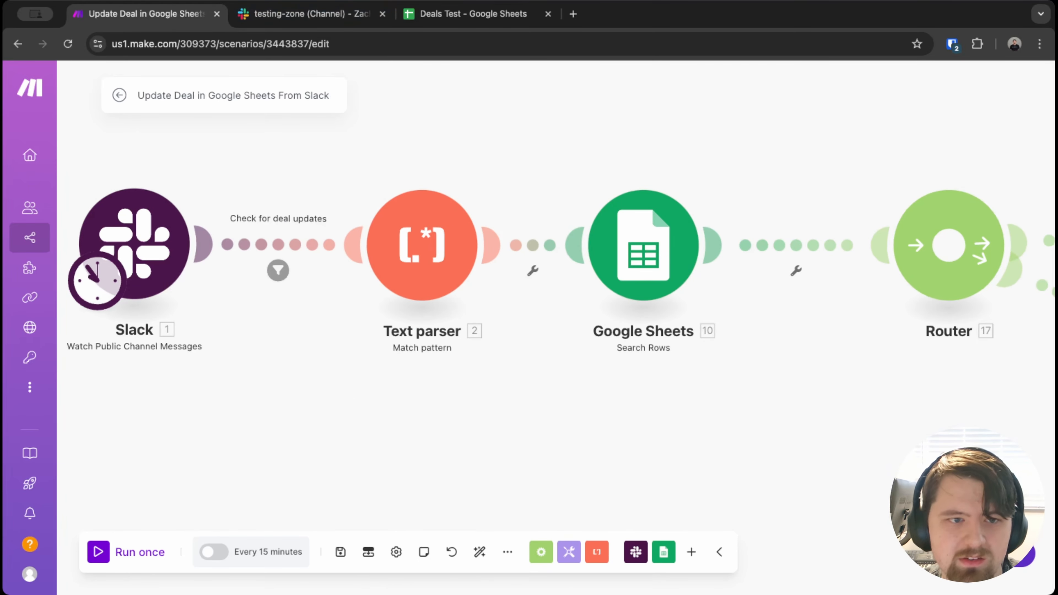
left_click(474, 15)
left_click(81, 228)
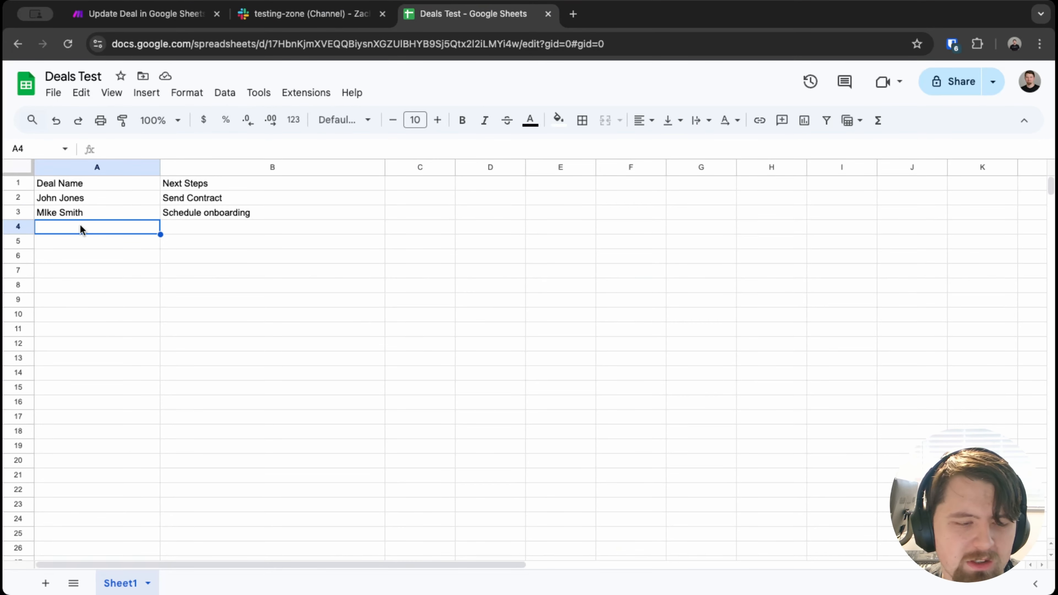
double_click(81, 227)
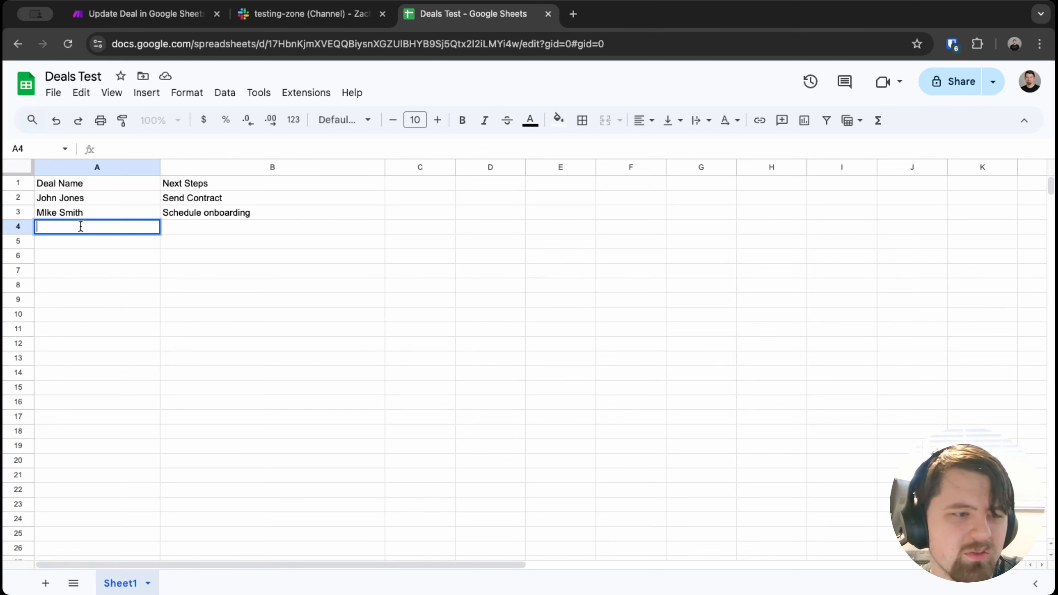
left_click(321, 17)
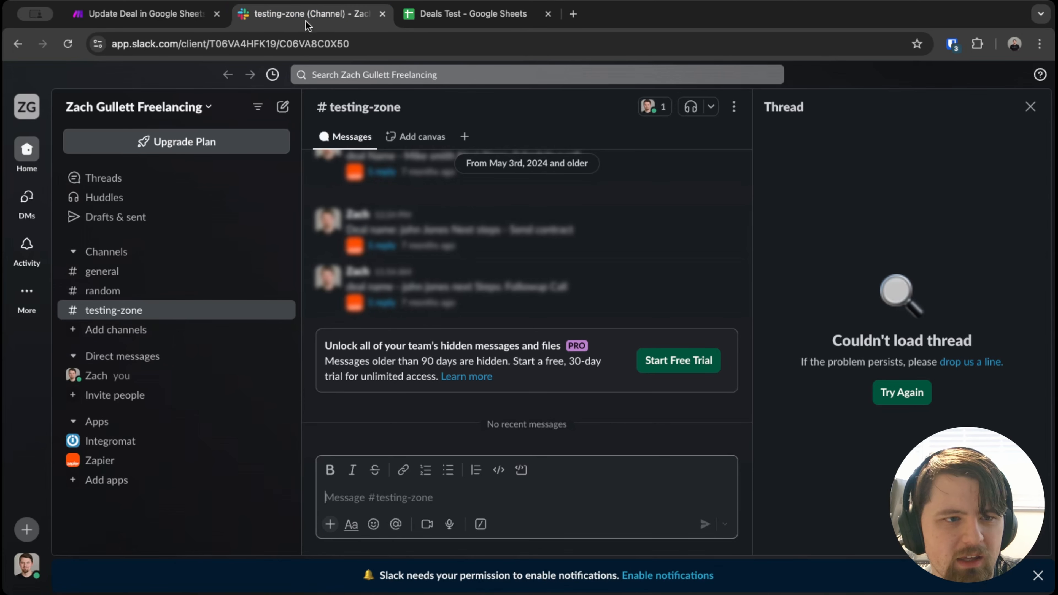
- Return to the Make scenario and recheck the Deal Name (A) and Next Steps (B) mappings in the Add a Row module, closing it without changes
left_click(147, 20)
left_click_drag(604, 387, 30, 390)
left_click_drag(237, 401, 540, 439)
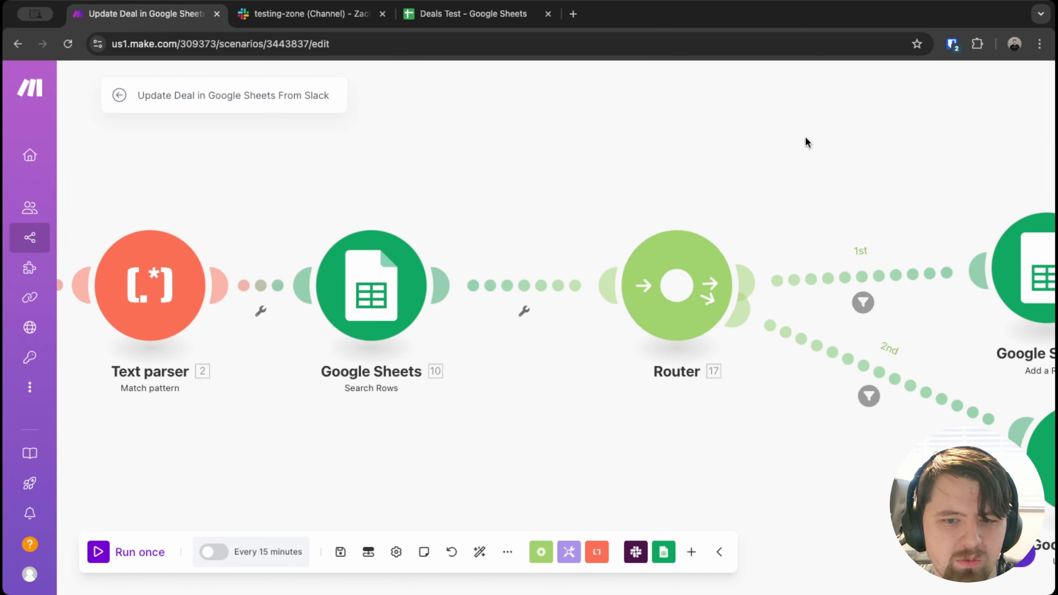
left_click_drag(912, 259, 436, 334)
left_click_drag(527, 279, 494, 199)
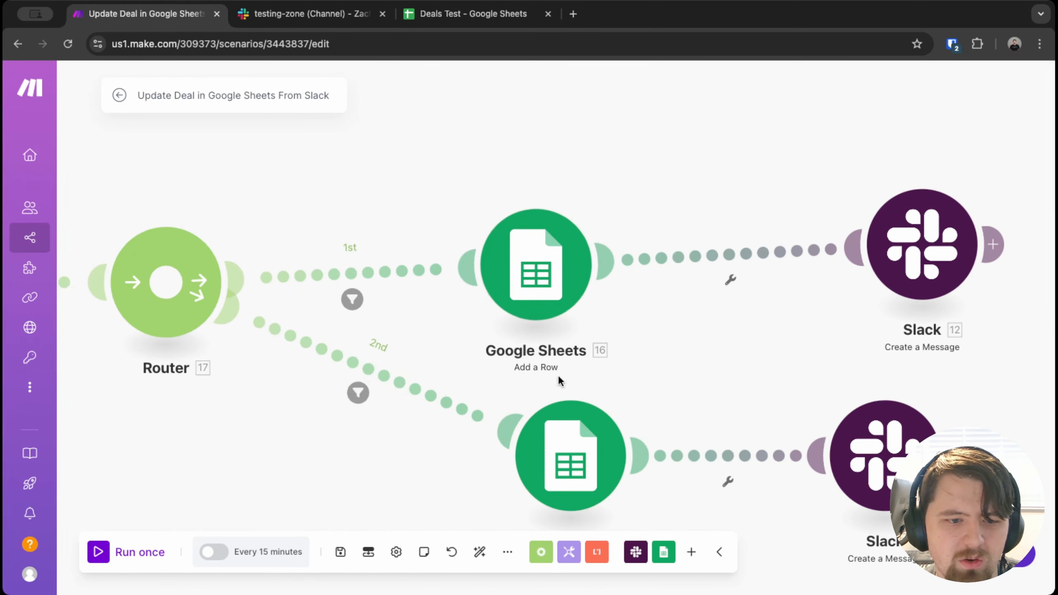
left_click(536, 267)
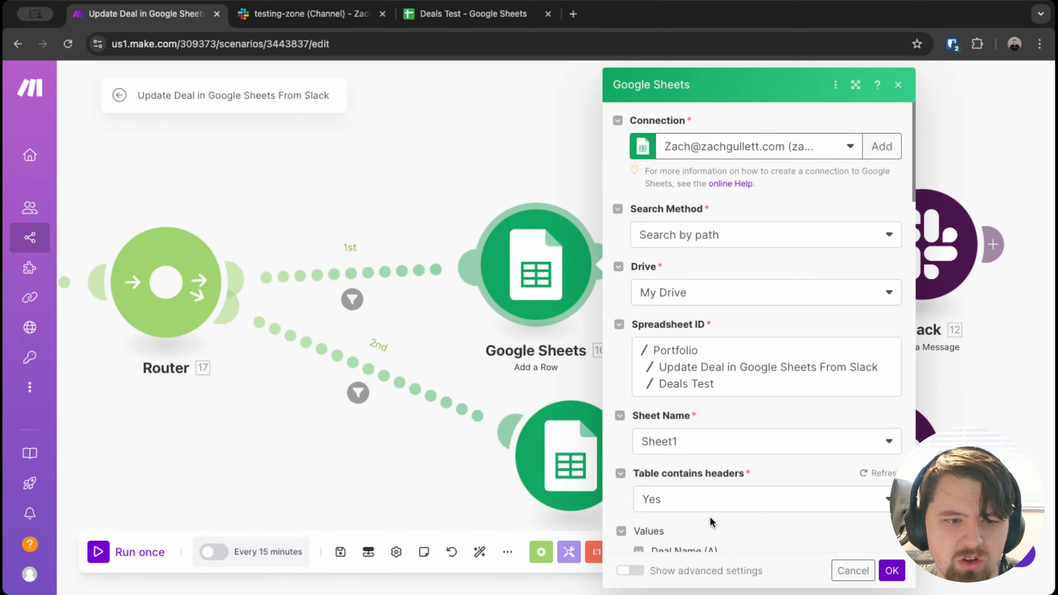
scroll(779, 328, "down", 5)
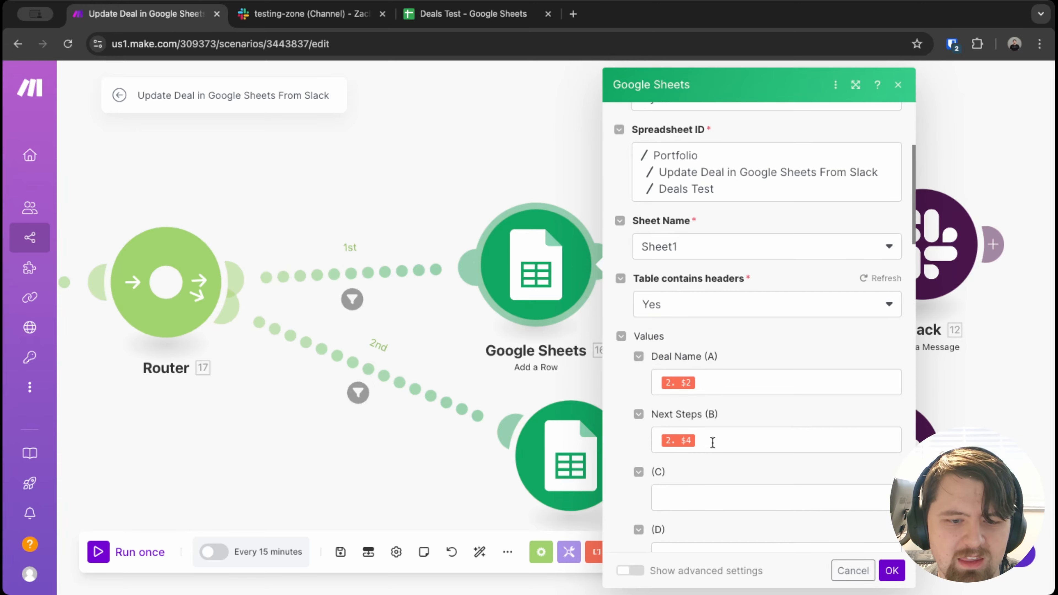
left_click(459, 130)
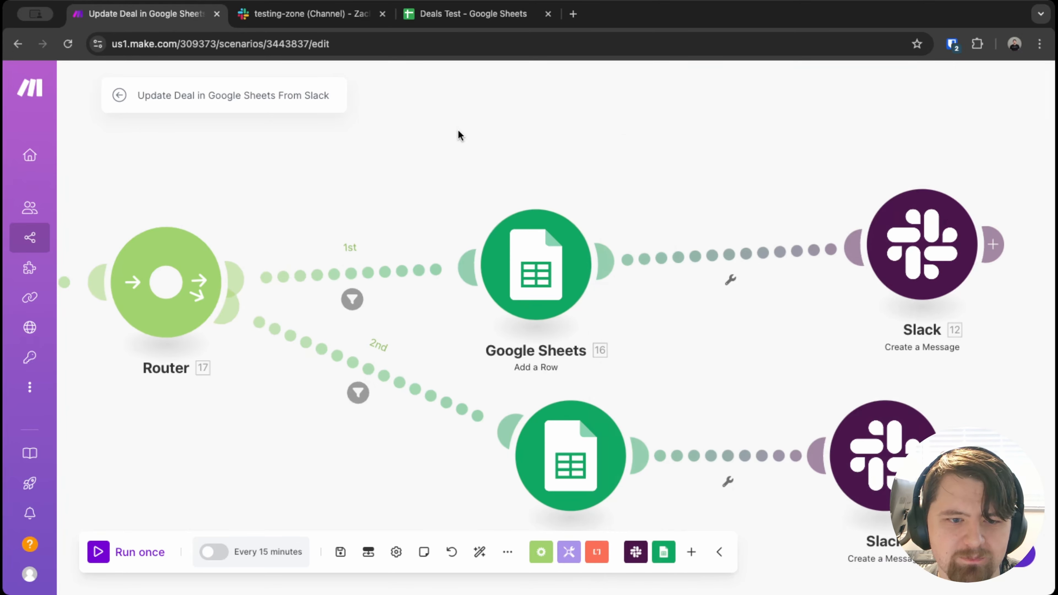
- Trace the Router's two routes through the Add a Row and Update a Row modules to their Slack Create a Message modules
left_click_drag(407, 133, 605, 121)
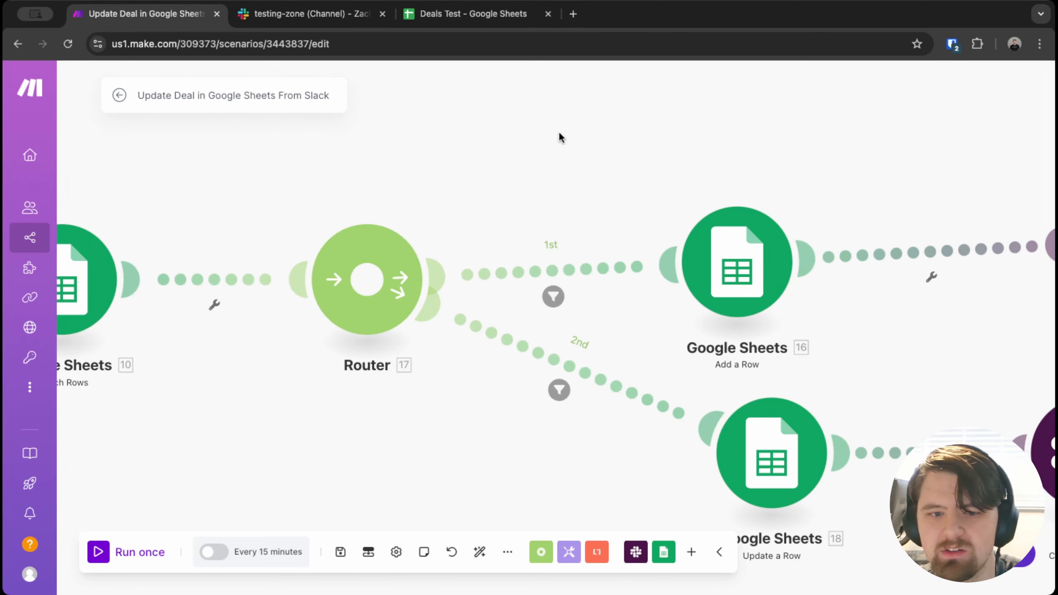
left_click_drag(671, 162, 384, 189)
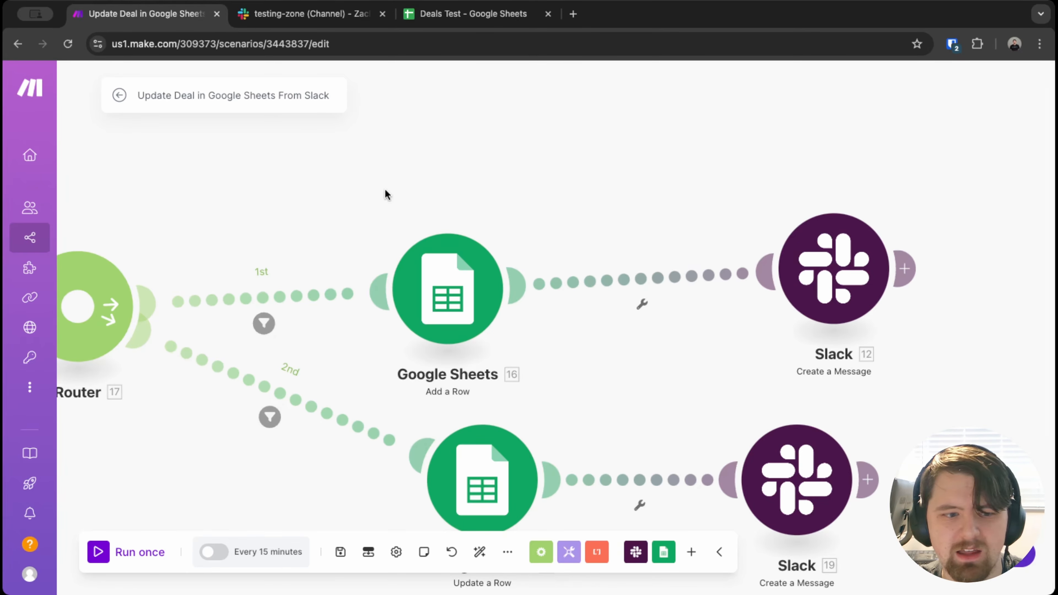
scroll(188, 208, "left", 5)
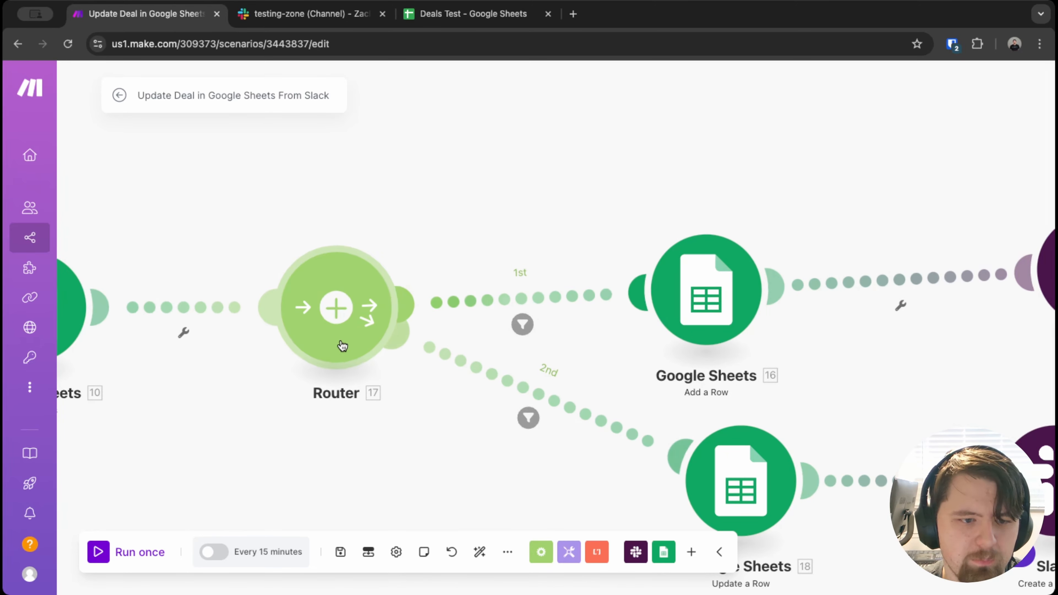
scroll(491, 175, "right", 5)
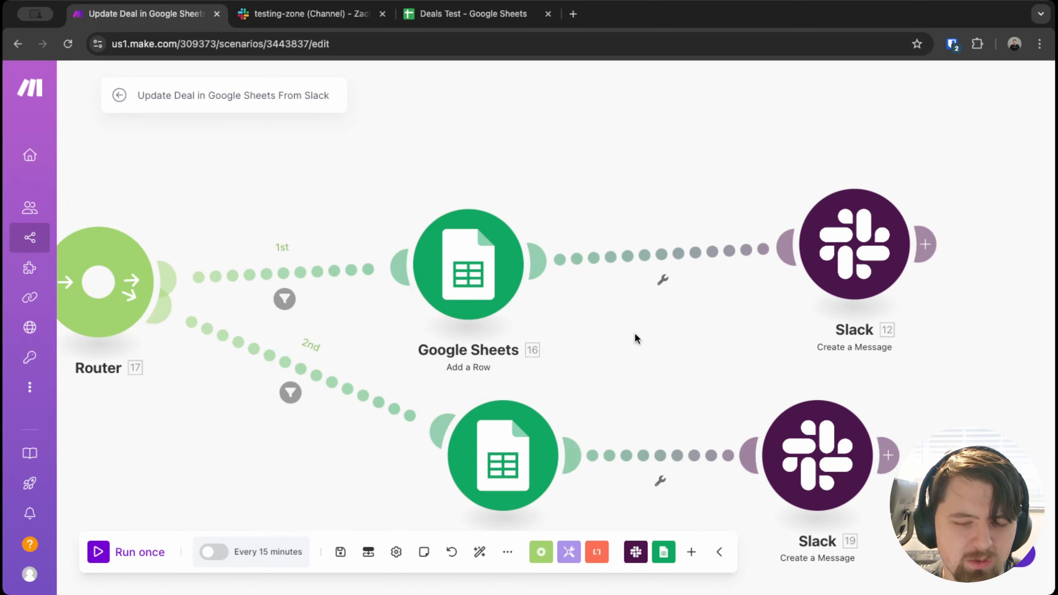
scroll(720, 114, "right", 6)
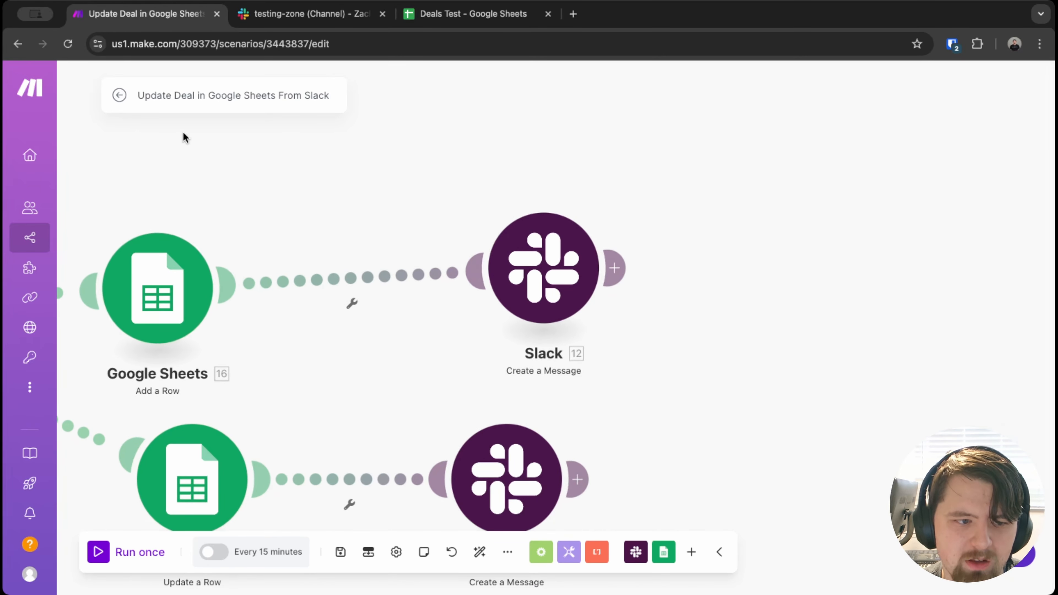
scroll(584, 315, "left", 10)
left_click_drag(912, 205, 310, 246)
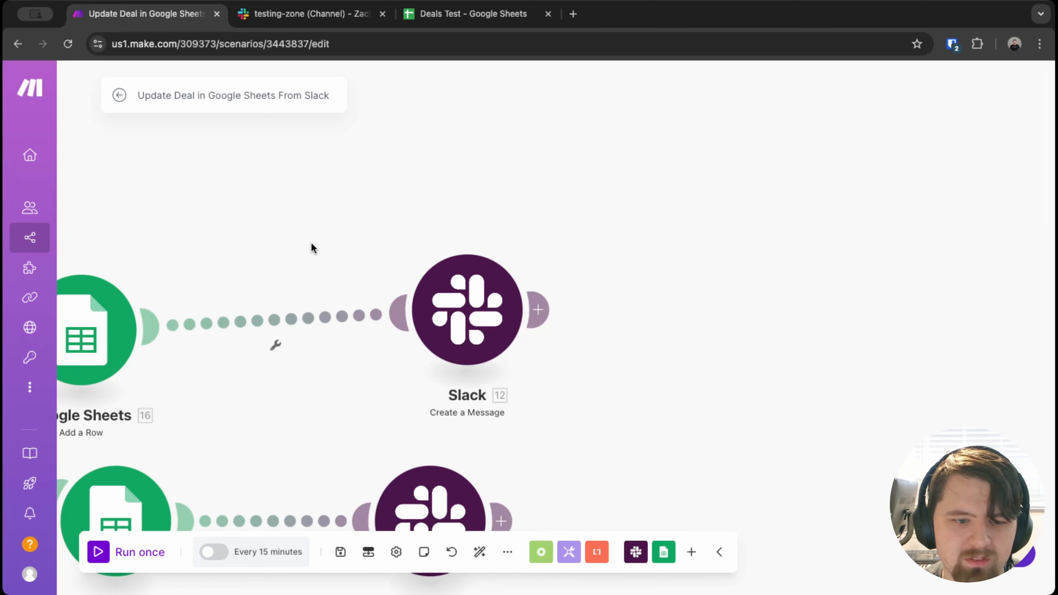
- Open the first route's Slack Create a Message module and review its connection, channel and message text against the Slack trigger
left_click(474, 318)
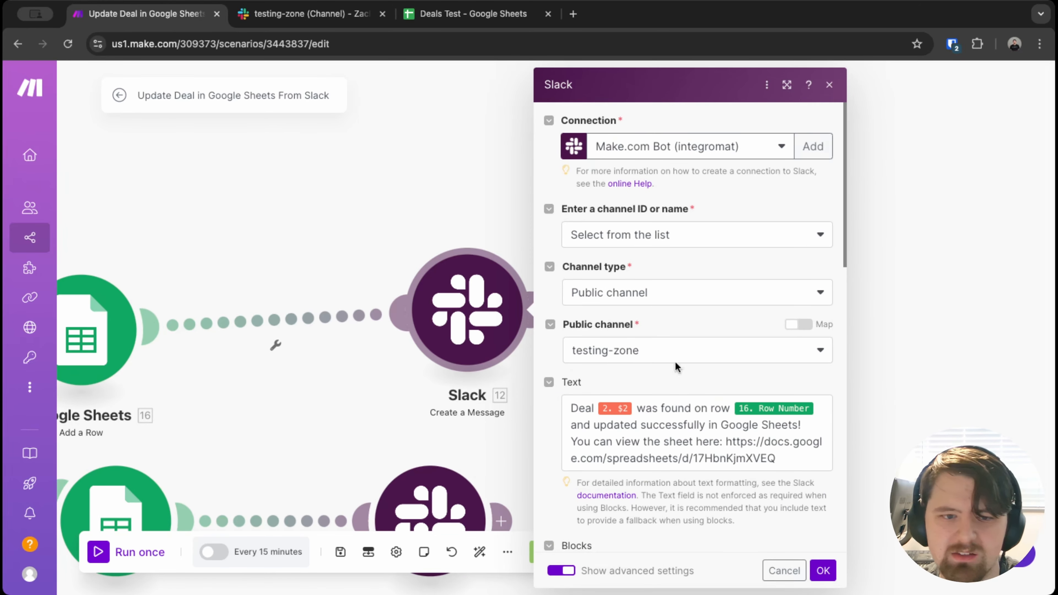
scroll(673, 263, "down", 1)
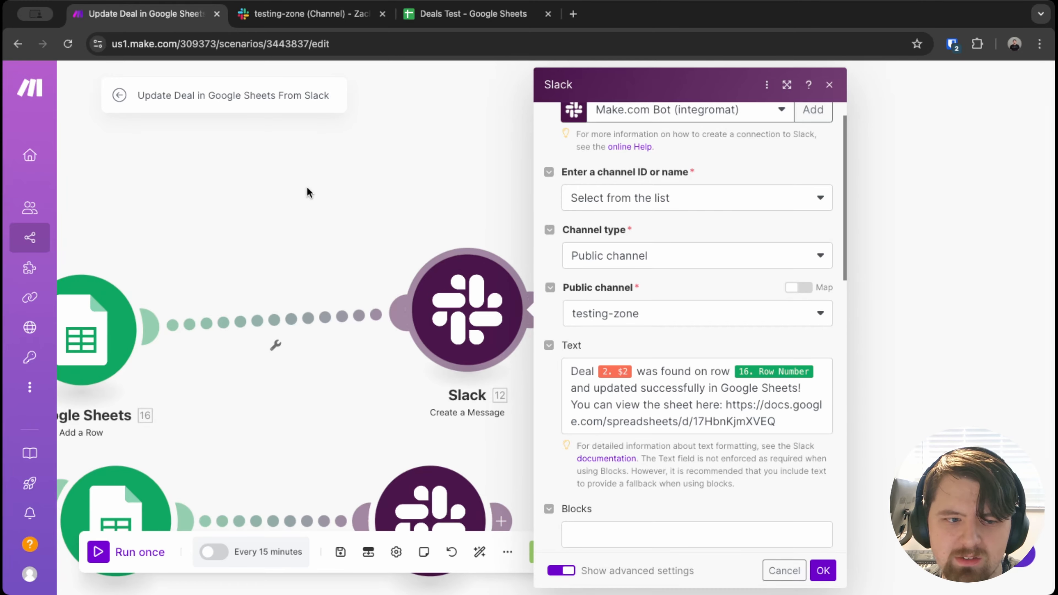
scroll(307, 193, "left", 15)
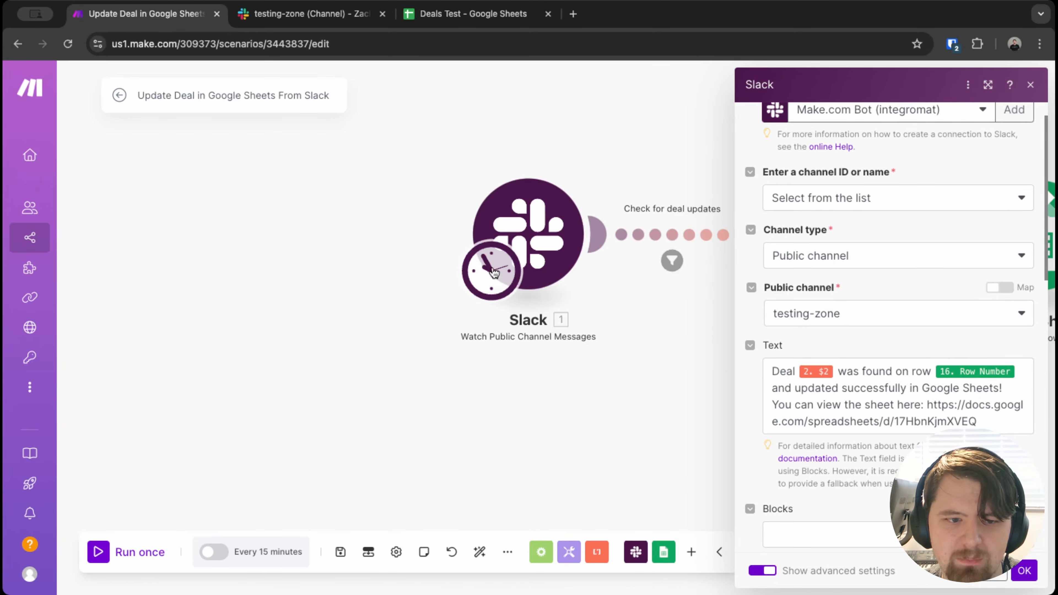
scroll(621, 144, "right", 10)
scroll(621, 141, "right", 15)
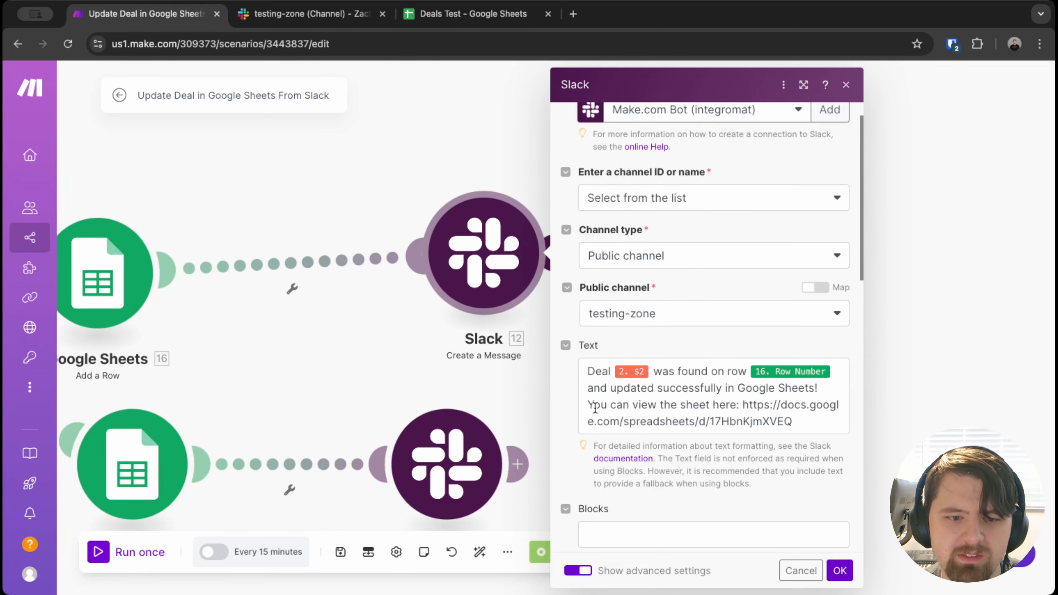
- Check the message text's $2 variable against the Text parser outputs, collapsing the Add a Row and Search Rows items in the mapping list
double_click(589, 375)
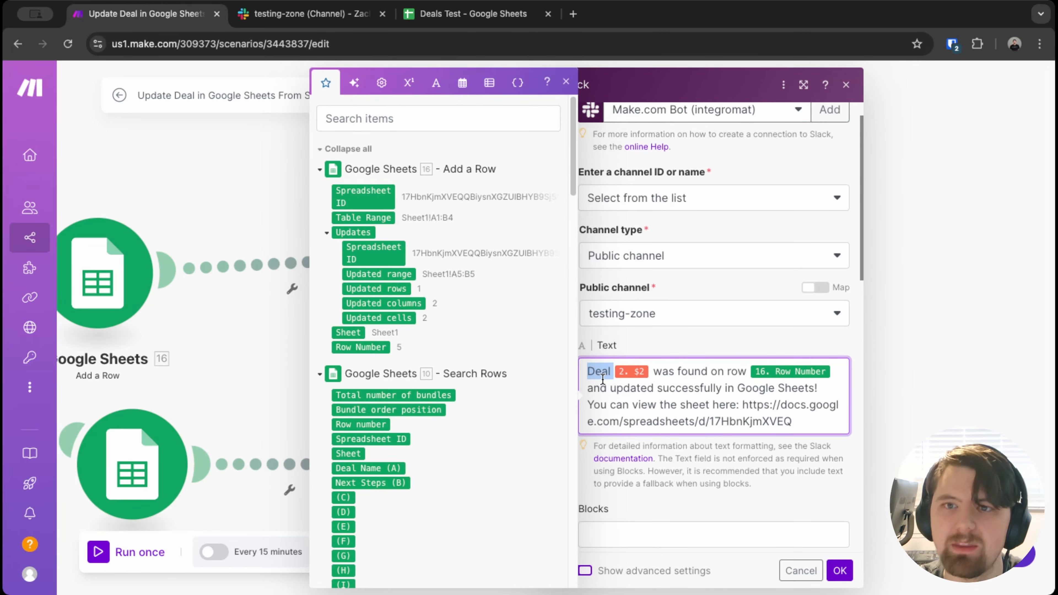
left_click(614, 375)
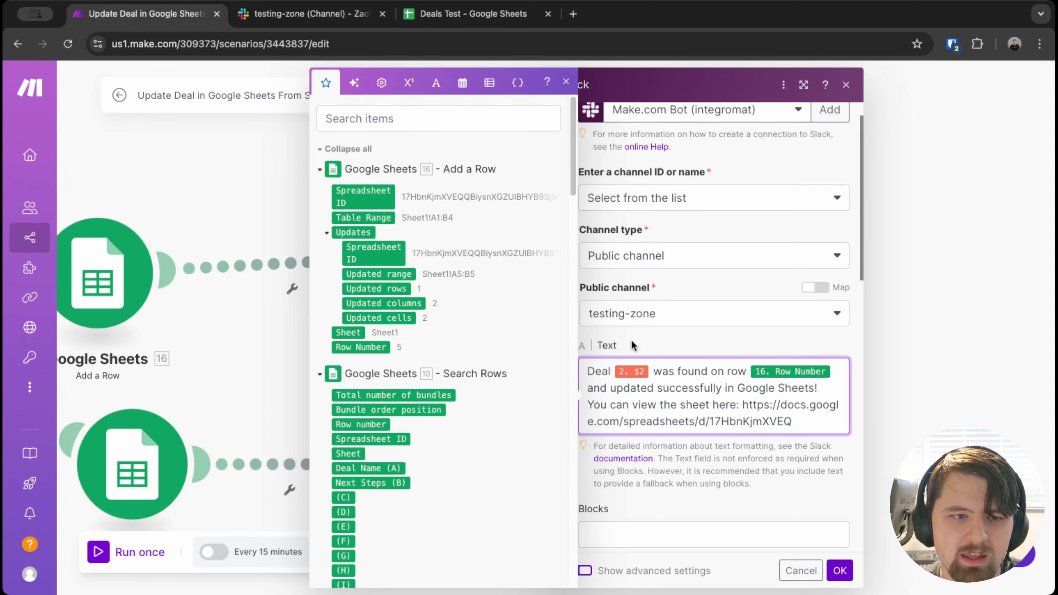
left_click(436, 83)
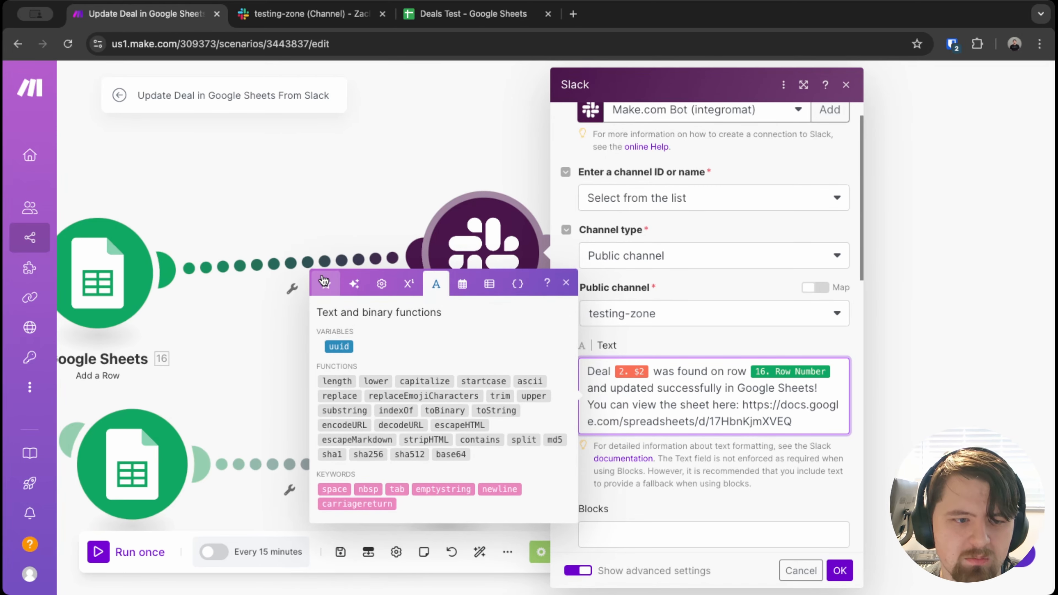
left_click(325, 284)
left_click(321, 169)
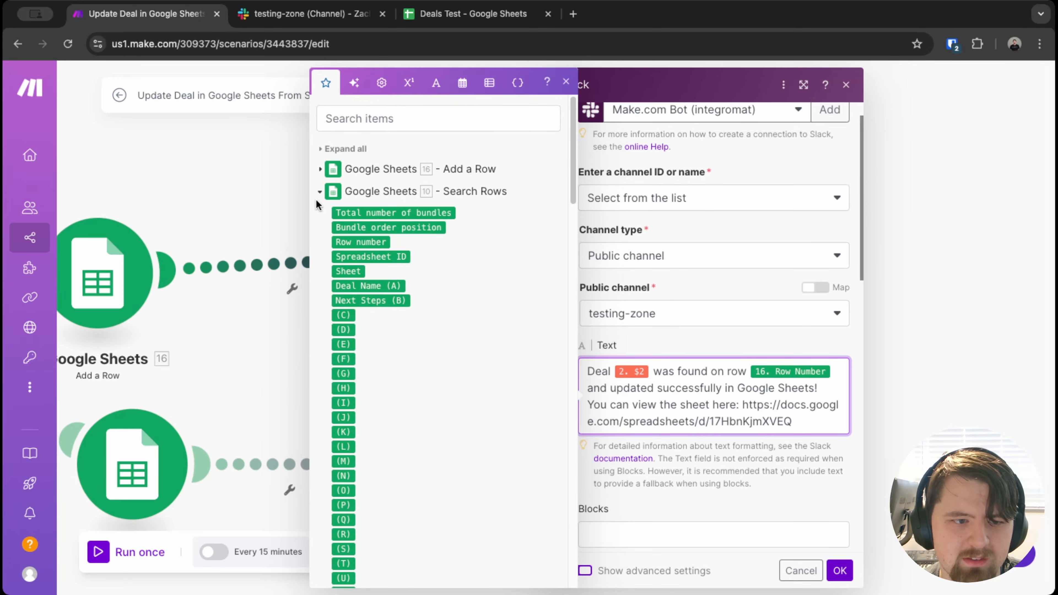
left_click(320, 191)
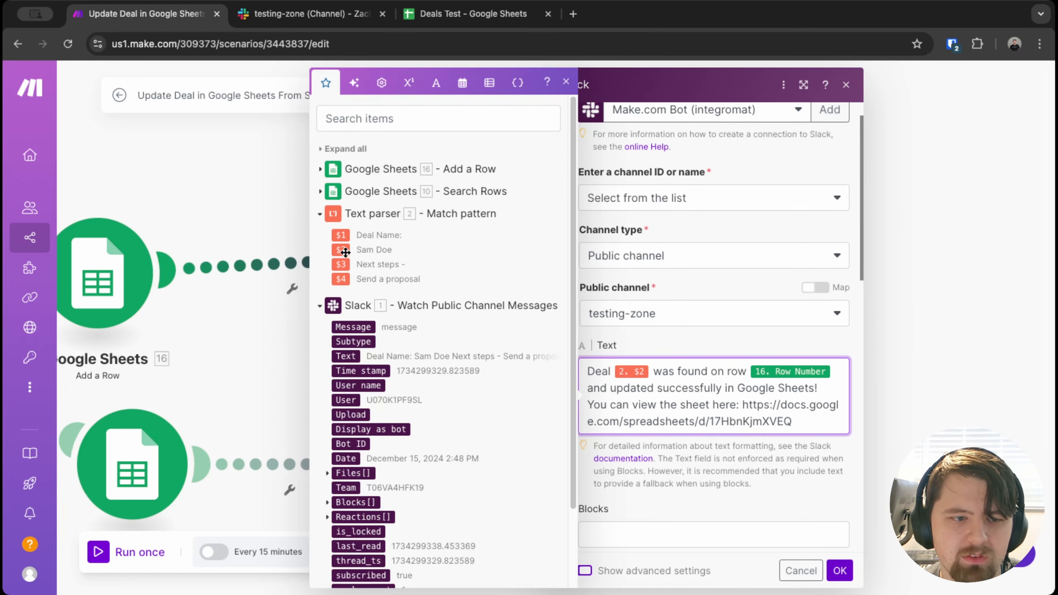
mouse_move(341, 250)
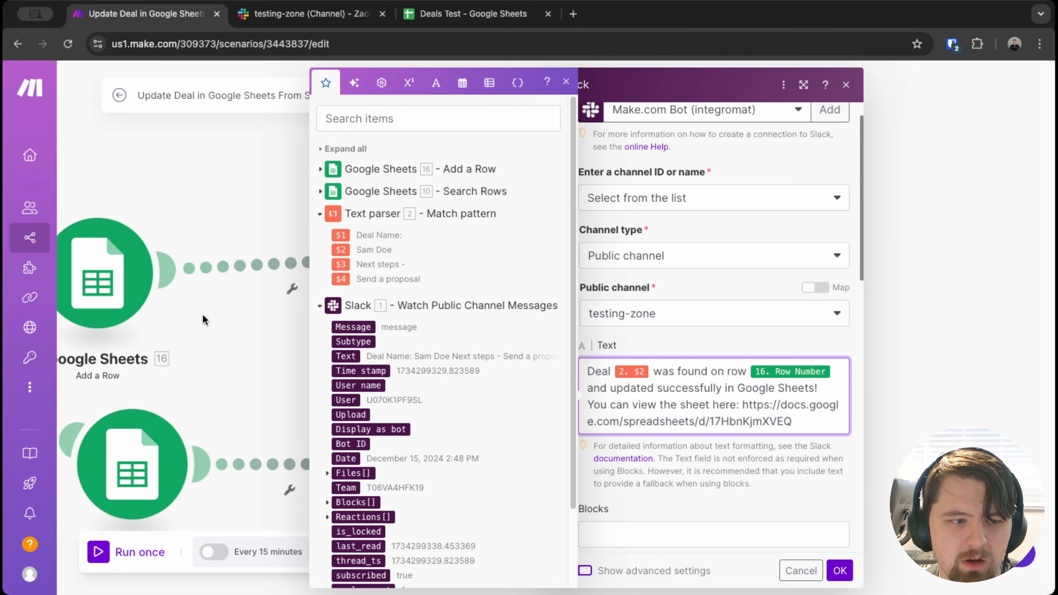
- Review the message text's row number and sheet link, comparing them with the Deals Test spreadsheet before returning to the Make scenario
left_click_drag(203, 314, 294, 303)
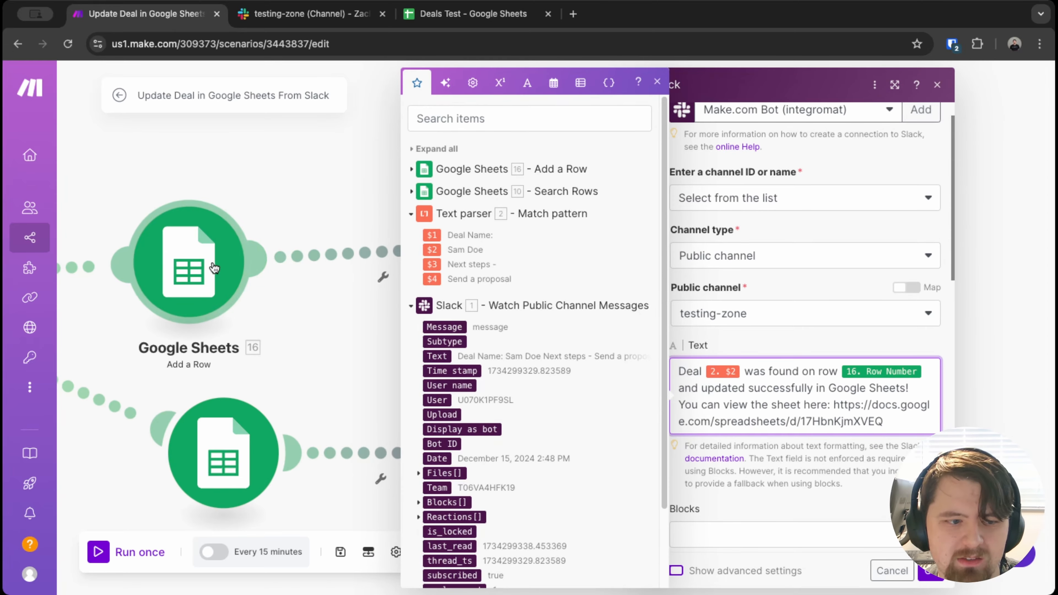
left_click_drag(205, 157, 556, 155)
left_click_drag(148, 182, 47, 167)
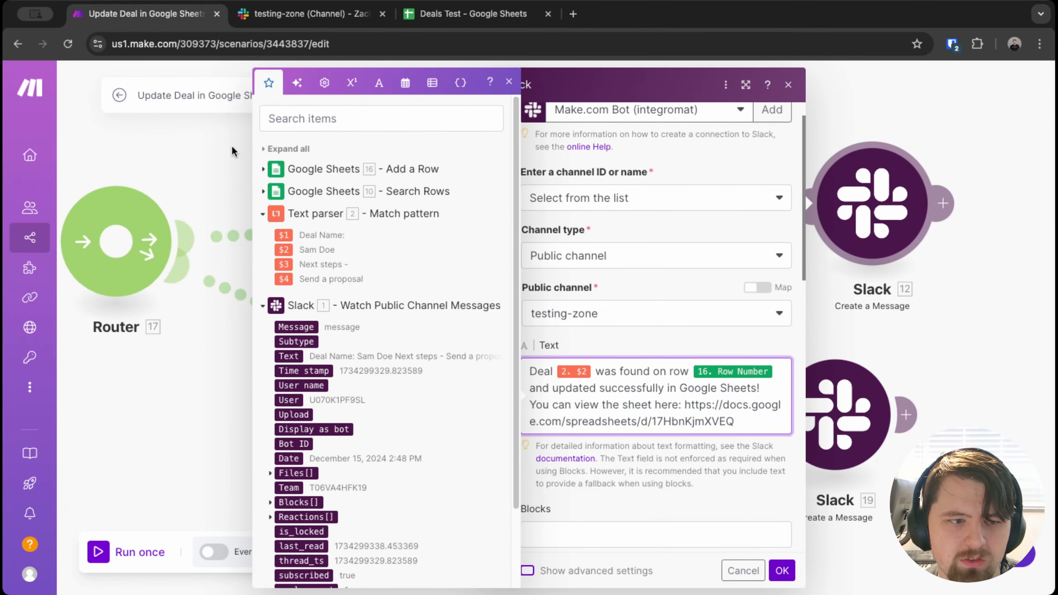
left_click_drag(250, 159, 178, 166)
left_click_drag(300, 218, 180, 219)
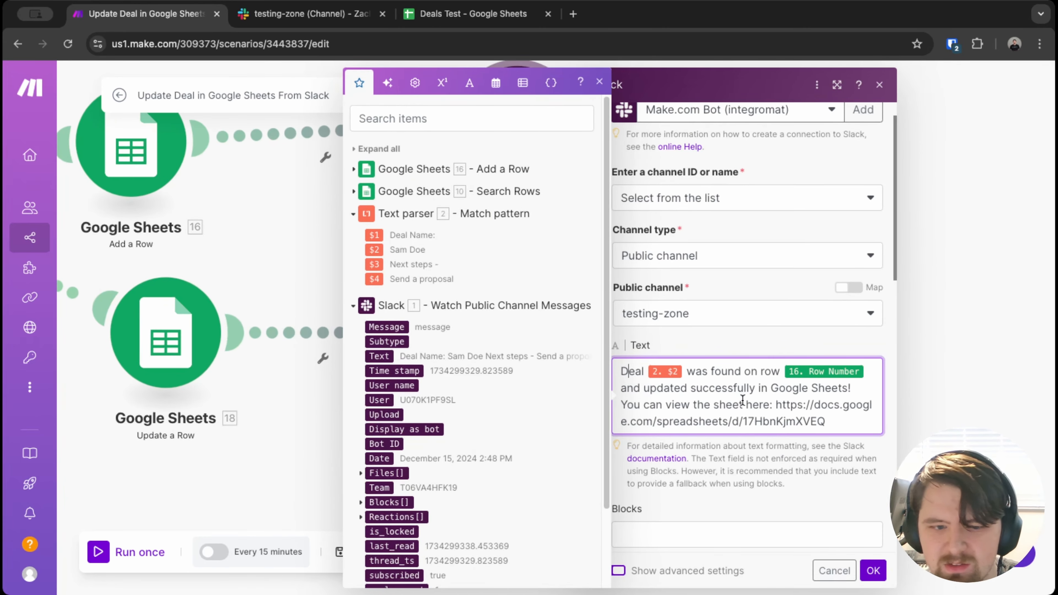
scroll(743, 400, "down", 1)
left_click_drag(641, 364, 872, 365)
left_click_drag(680, 379, 845, 392)
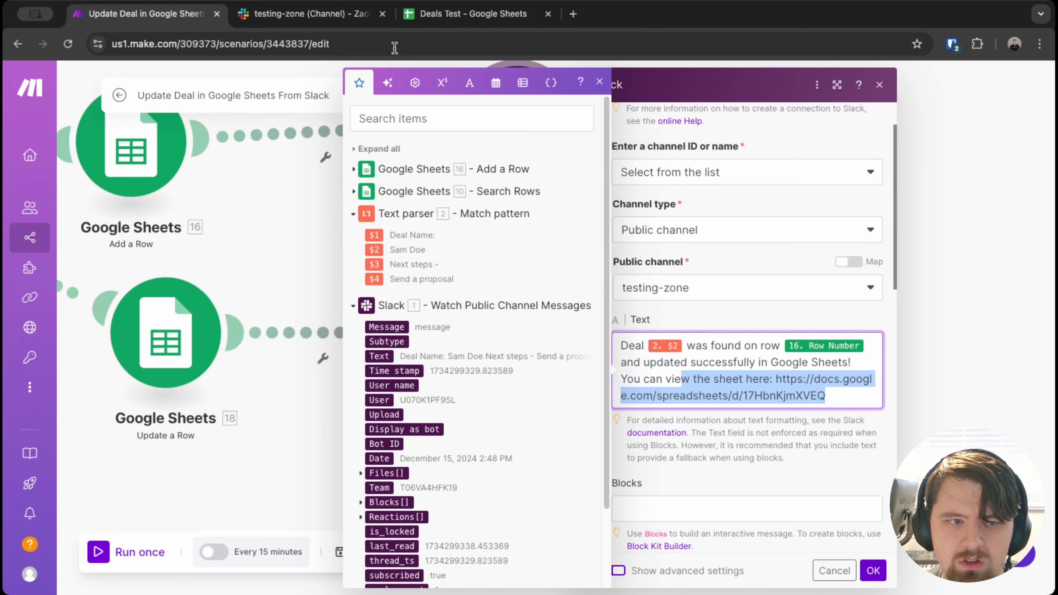
left_click(416, 20)
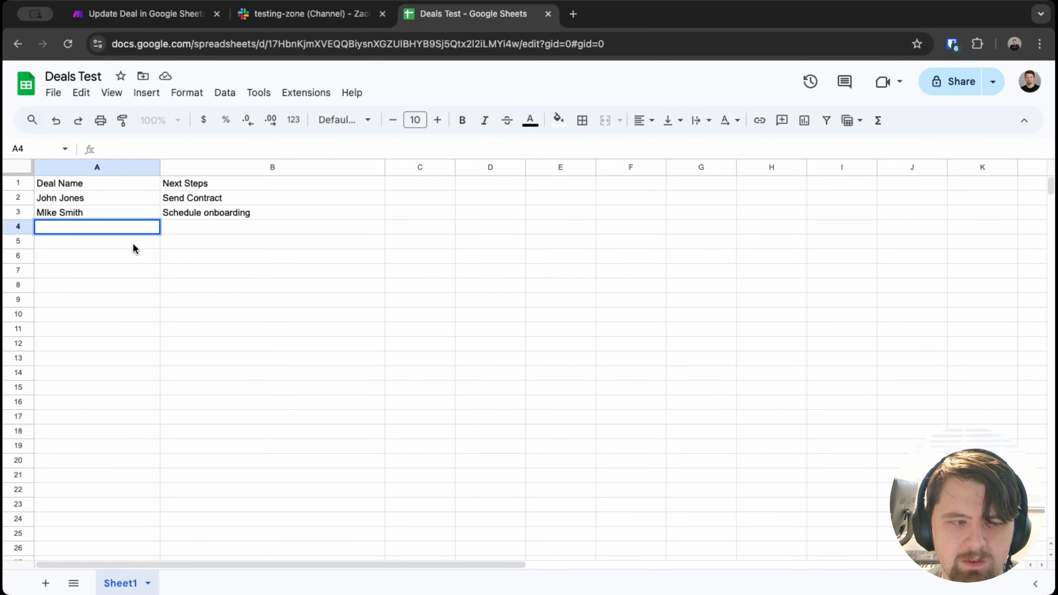
left_click(107, 14)
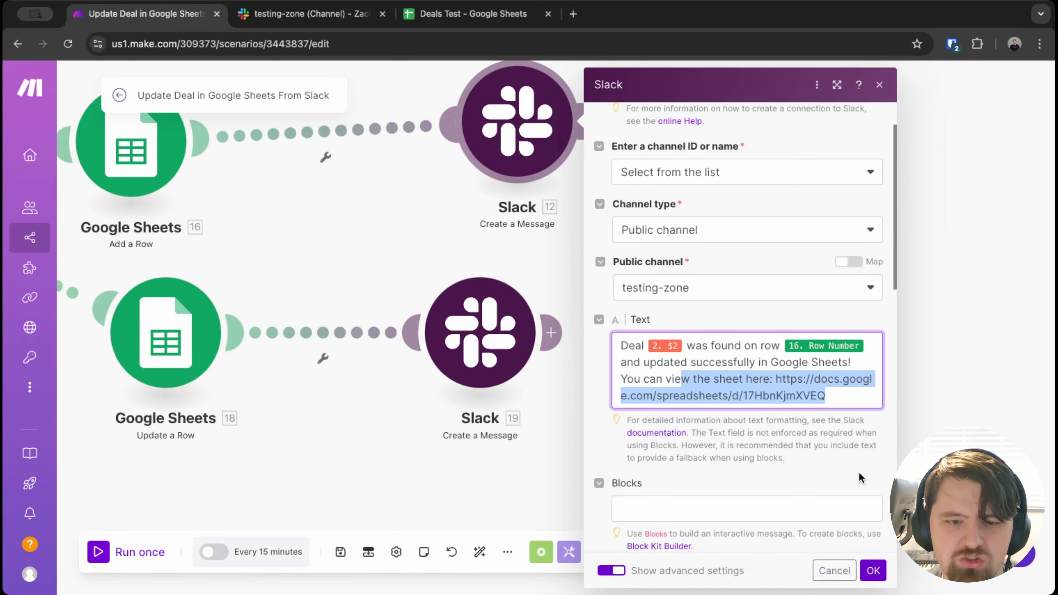
- Inspect the Thread message ID mapping in the Slack Create a Message module against the Slack trigger's Time stamp item
scroll(794, 405, "down", 7)
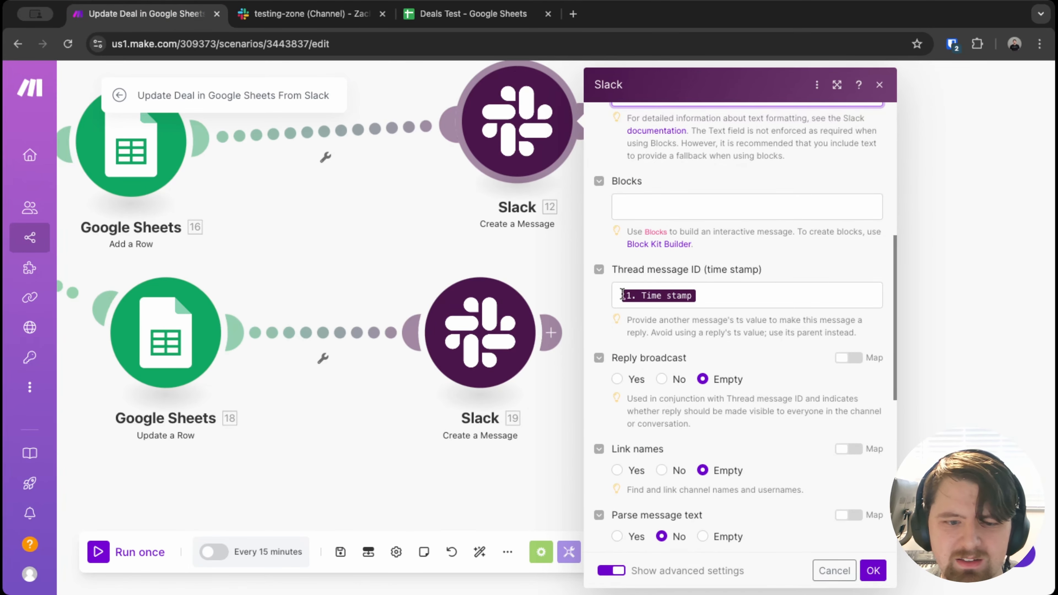
scroll(642, 290, "down", 1)
left_click(713, 264)
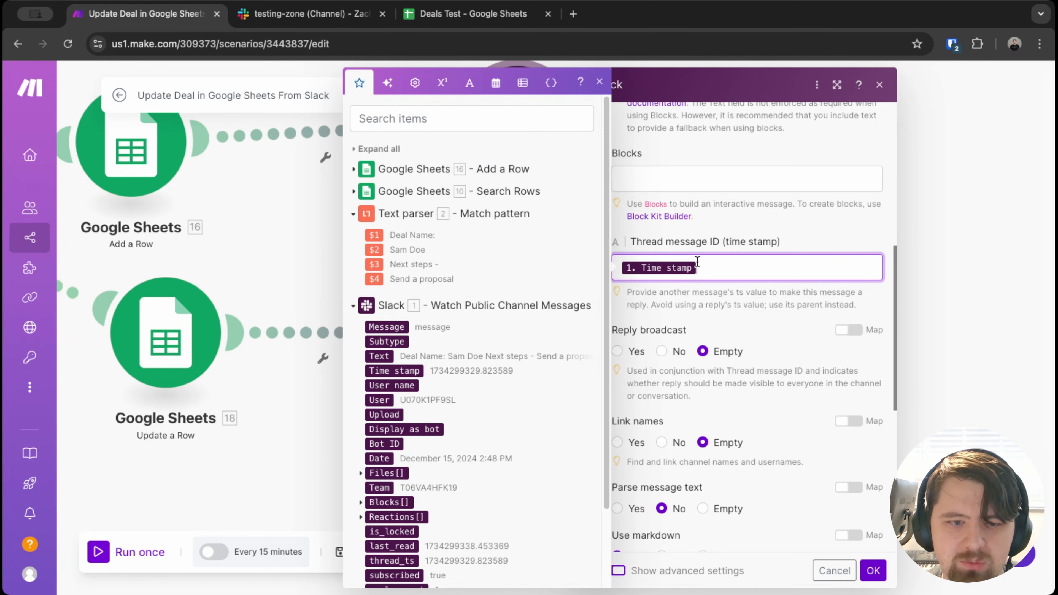
- Check the Slack trigger's outputs in the mapping list, close it, and compare the reply message settings with the Watch Public Channel Messages module
scroll(304, 315, "down", 2)
scroll(405, 322, "down", 2)
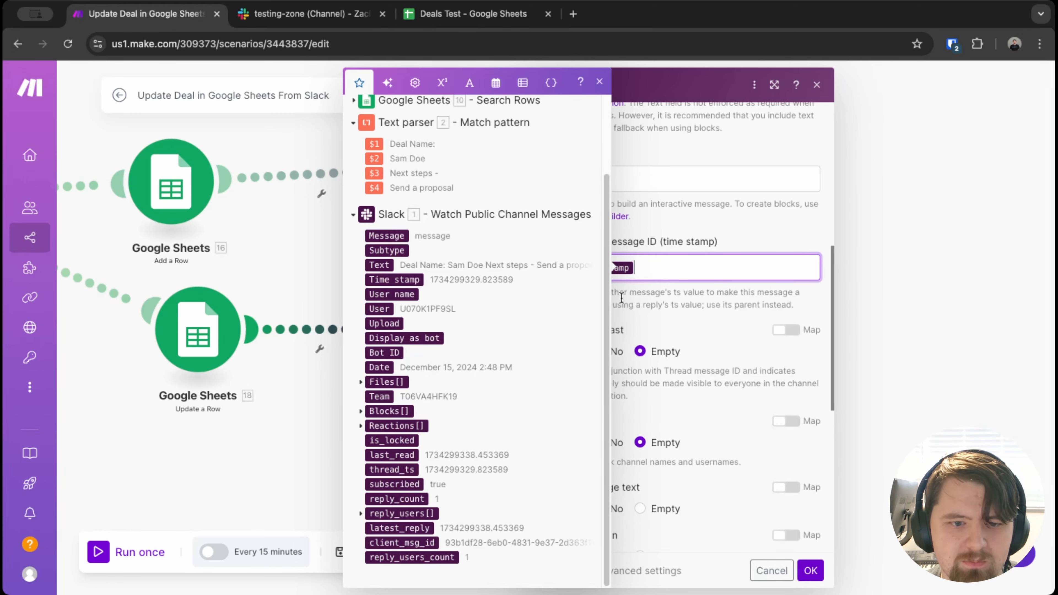
left_click(748, 236)
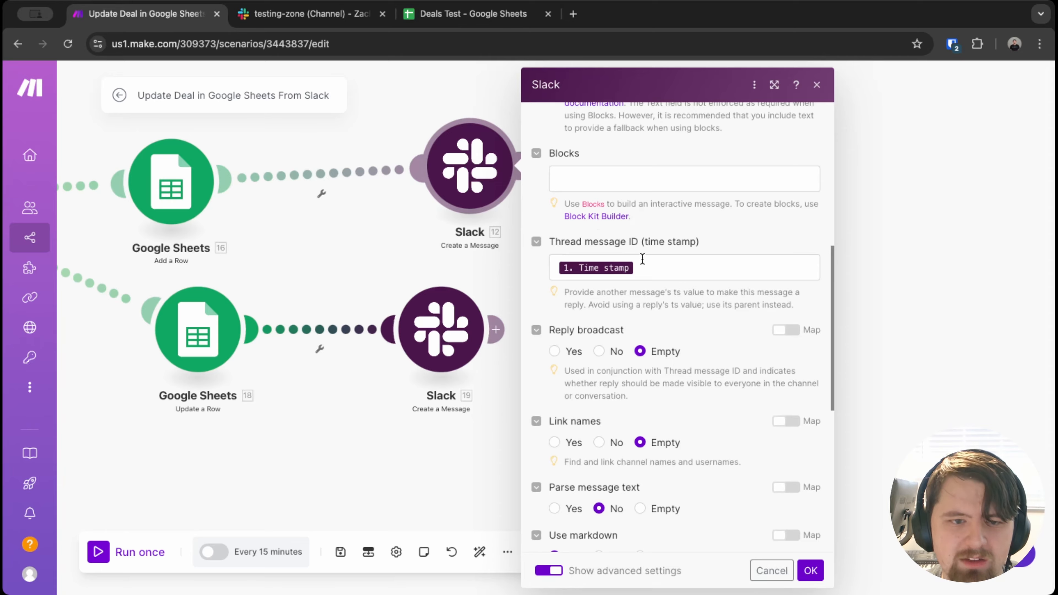
scroll(618, 250, "up", 7)
left_click_drag(355, 420, 562, 417)
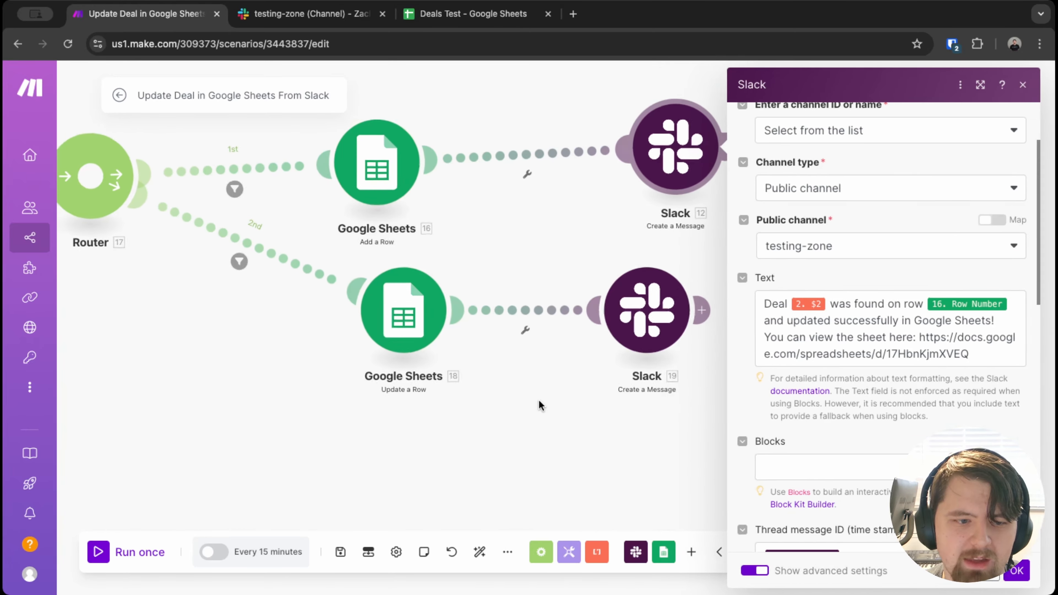
mouse_move(333, 393)
left_mouse_down()
mouse_move(824, 423)
mouse_move(943, 401)
left_mouse_up()
left_click_drag(424, 397, 476, 397)
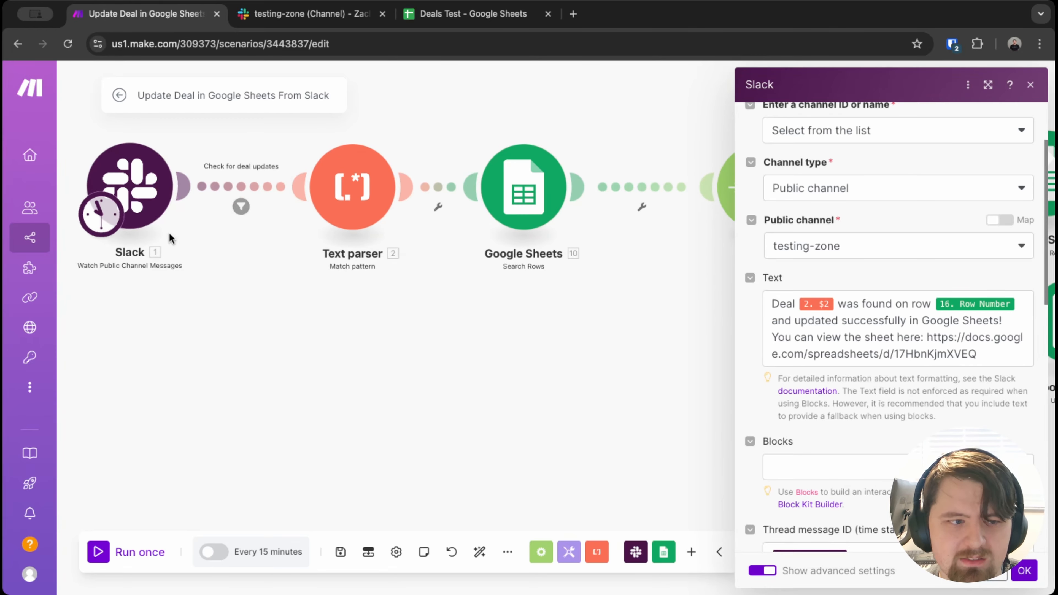
mouse_move(437, 422)
left_mouse_down()
mouse_move(158, 428)
mouse_move(195, 373)
mouse_move(56, 332)
left_mouse_up()
- Review the first route's Slack message options from Thread message ID through User name, and close the module settings
scroll(822, 380, "down", 10)
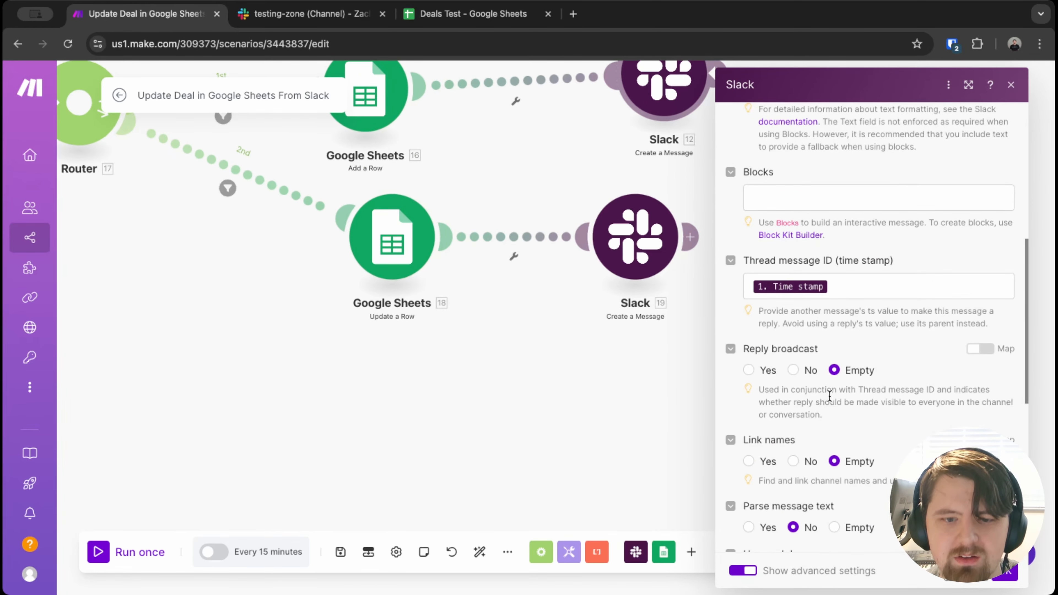
scroll(820, 378, "down", 2)
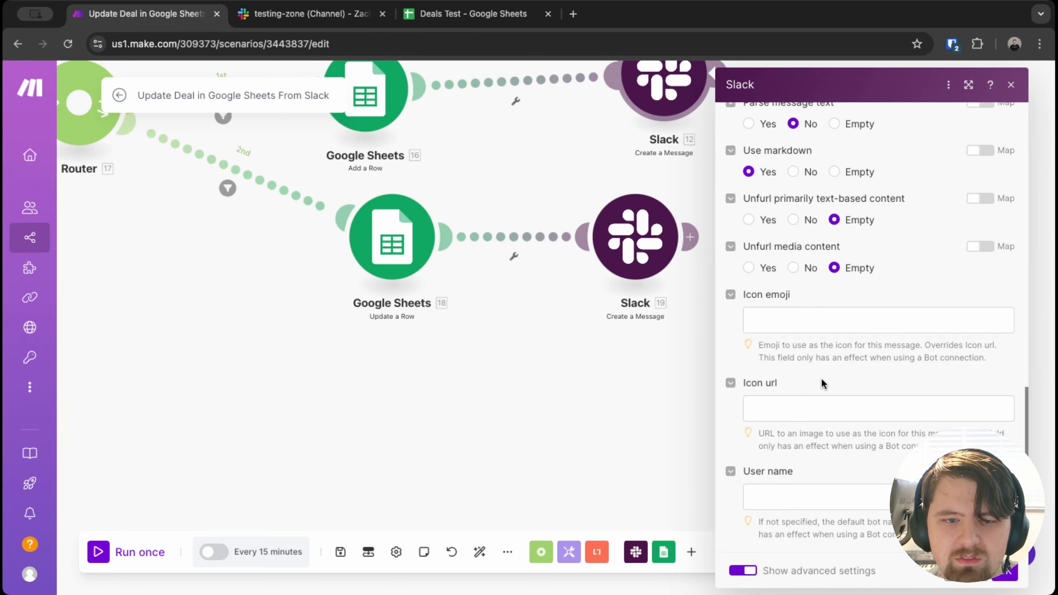
scroll(821, 378, "up", 3)
scroll(820, 380, "up", 10)
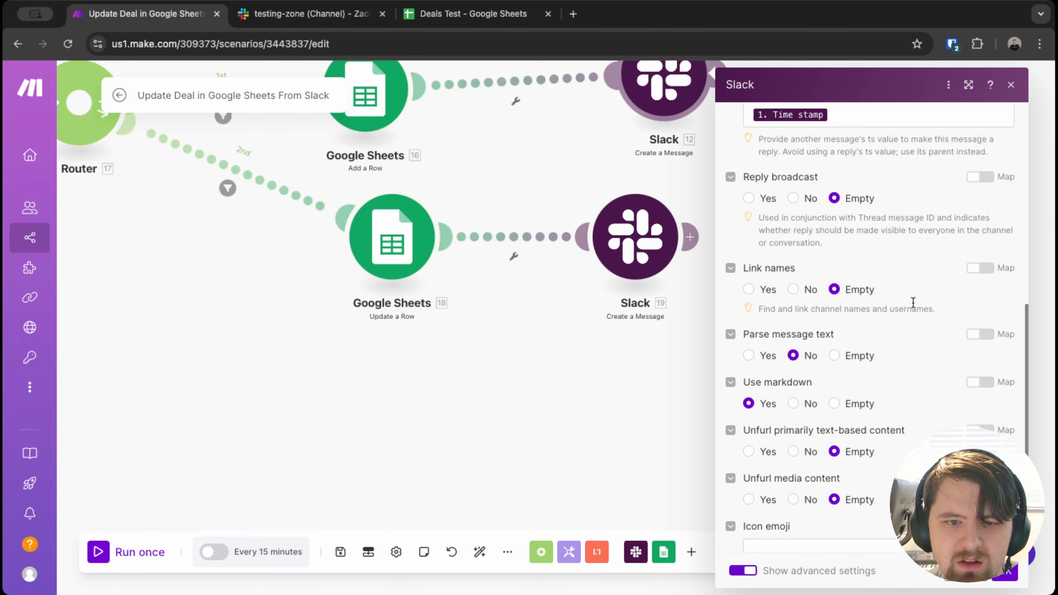
scroll(905, 321, "down", 8)
scroll(906, 331, "down", 5)
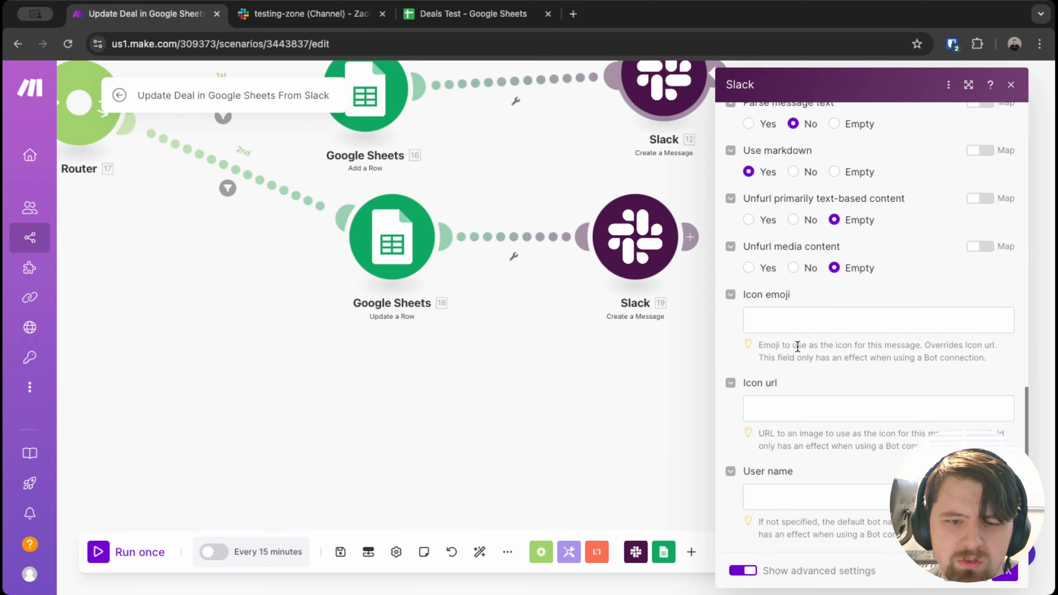
scroll(913, 324, "up", 7)
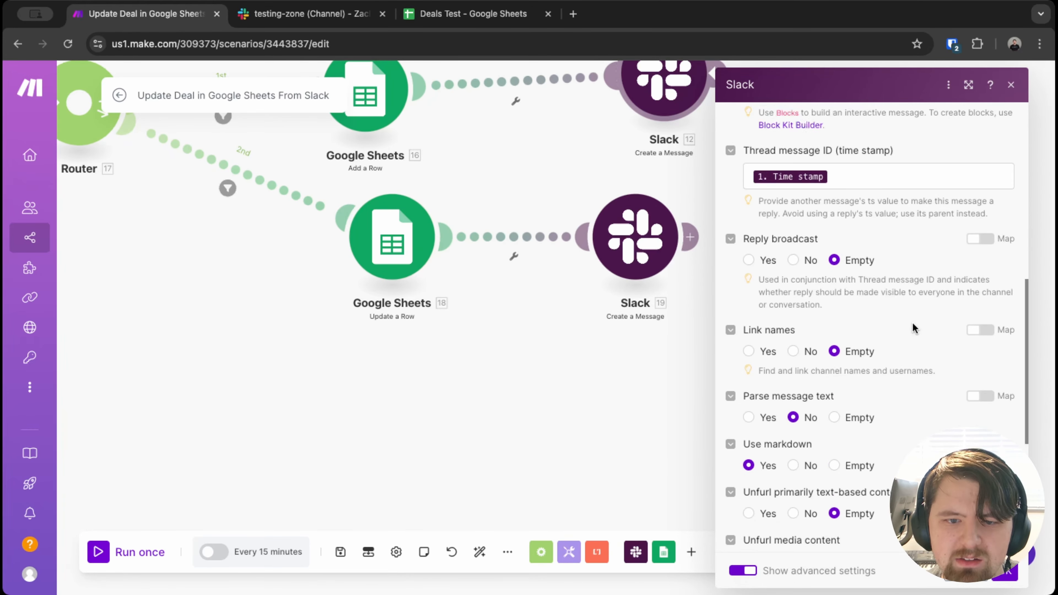
scroll(915, 333, "up", 7)
scroll(917, 329, "up", 4)
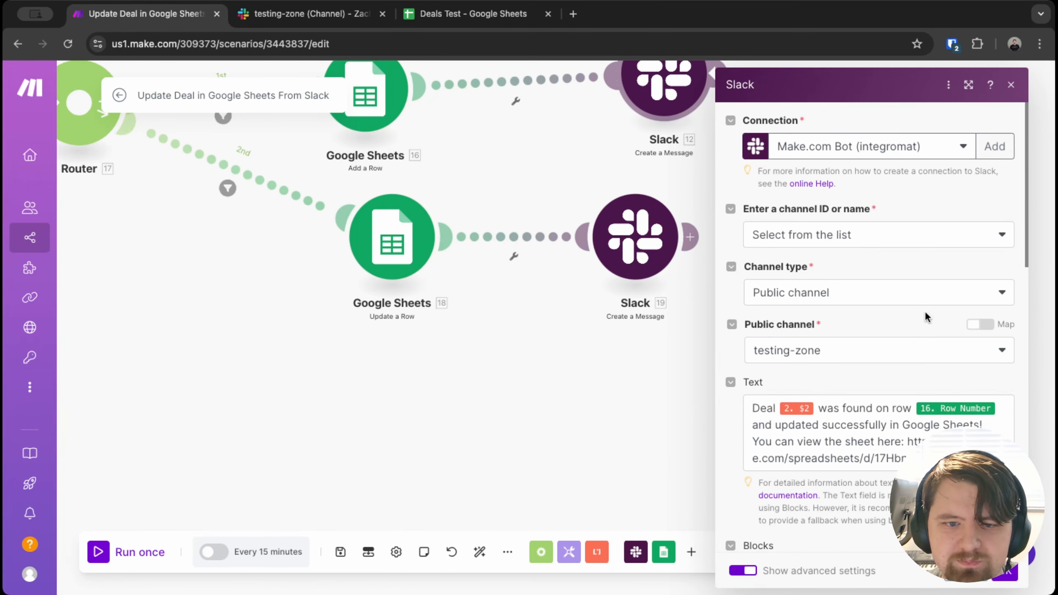
left_click(1011, 85)
- Open the second route's filter, review its Row number condition against the Search Rows module, and close the filter
left_click_drag(453, 192, 719, 256)
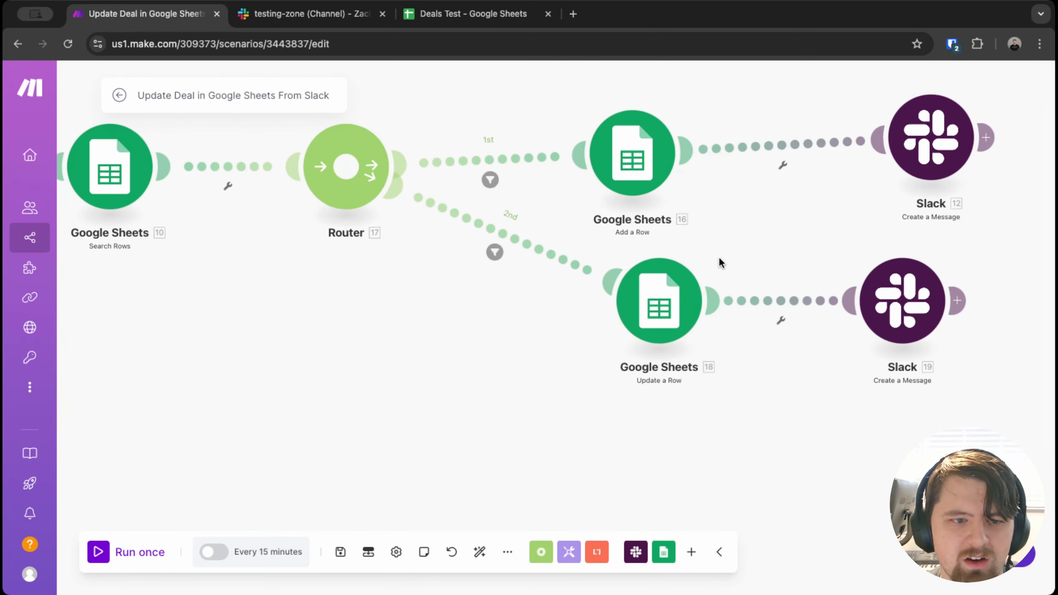
scroll(634, 261, "up", 4)
left_click_drag(793, 199, 628, 179)
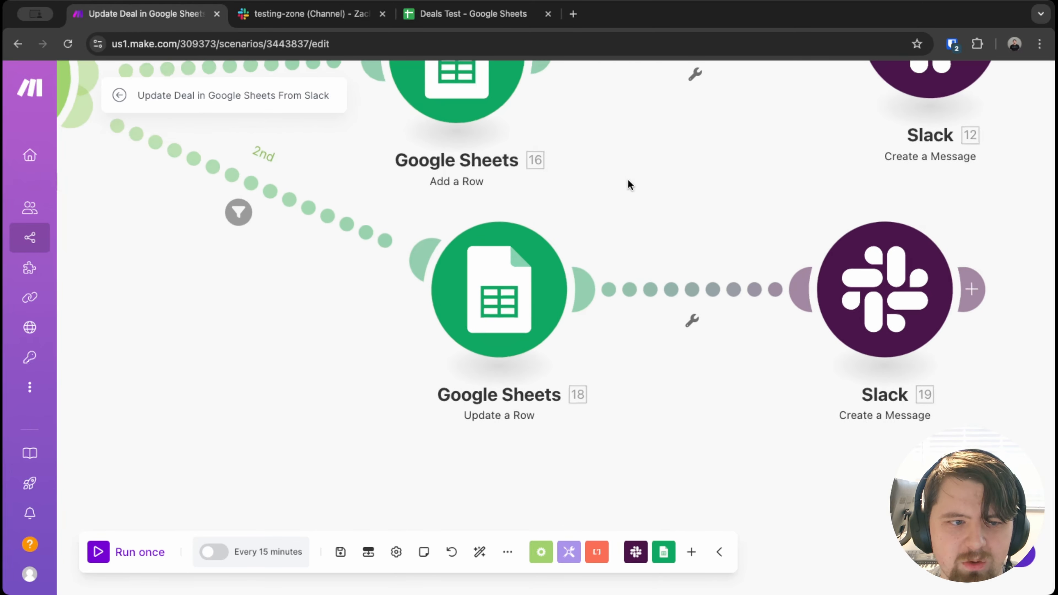
left_click(299, 207)
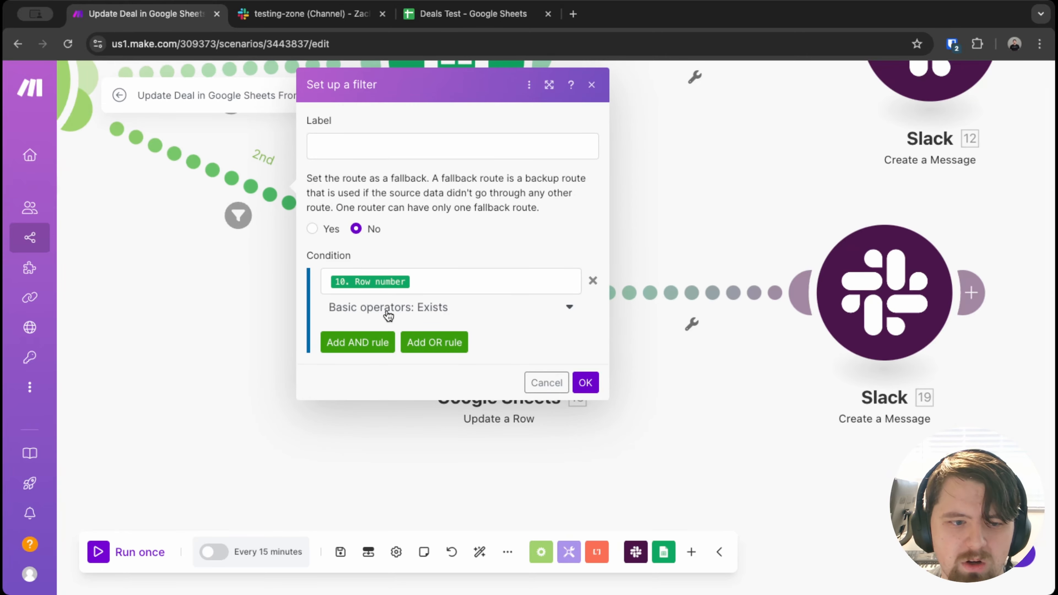
left_click_drag(96, 338, 895, 460)
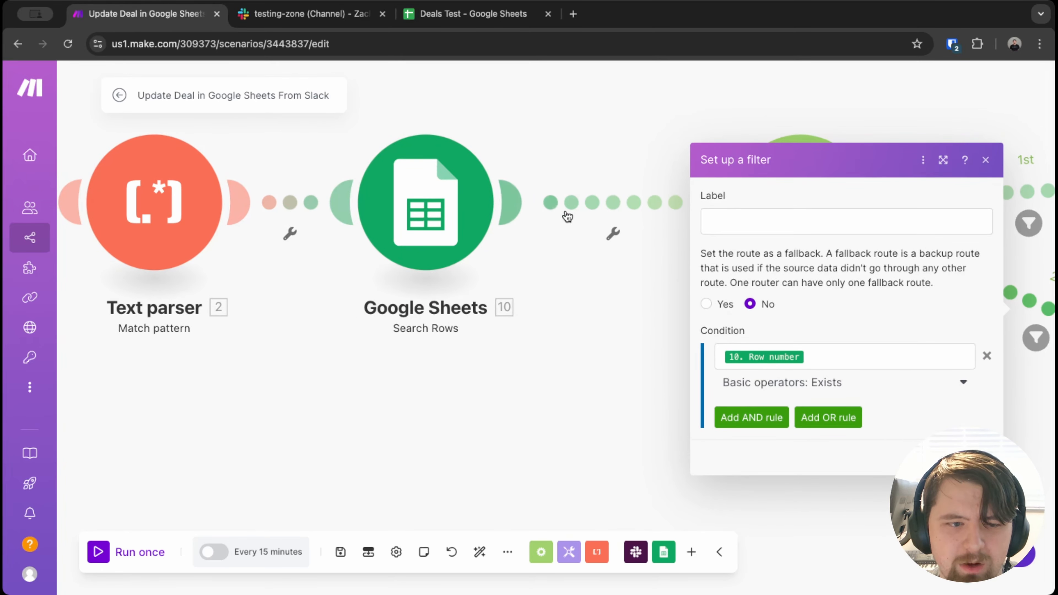
left_click_drag(675, 500, 384, 385)
left_click_drag(737, 471, 386, 441)
left_click_drag(805, 439, 715, 438)
left_click_drag(949, 425, 844, 418)
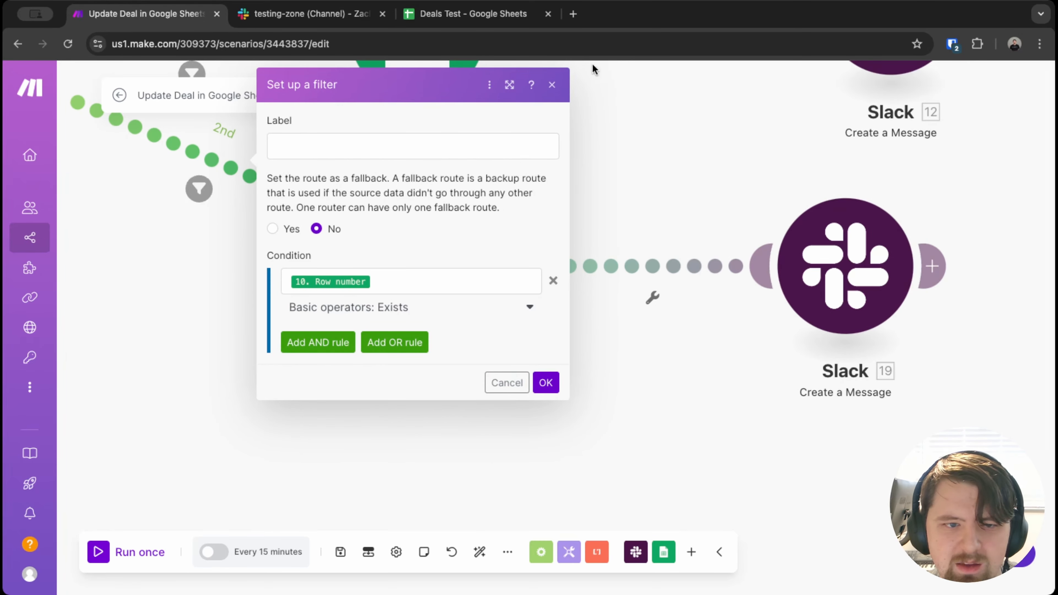
left_click(551, 87)
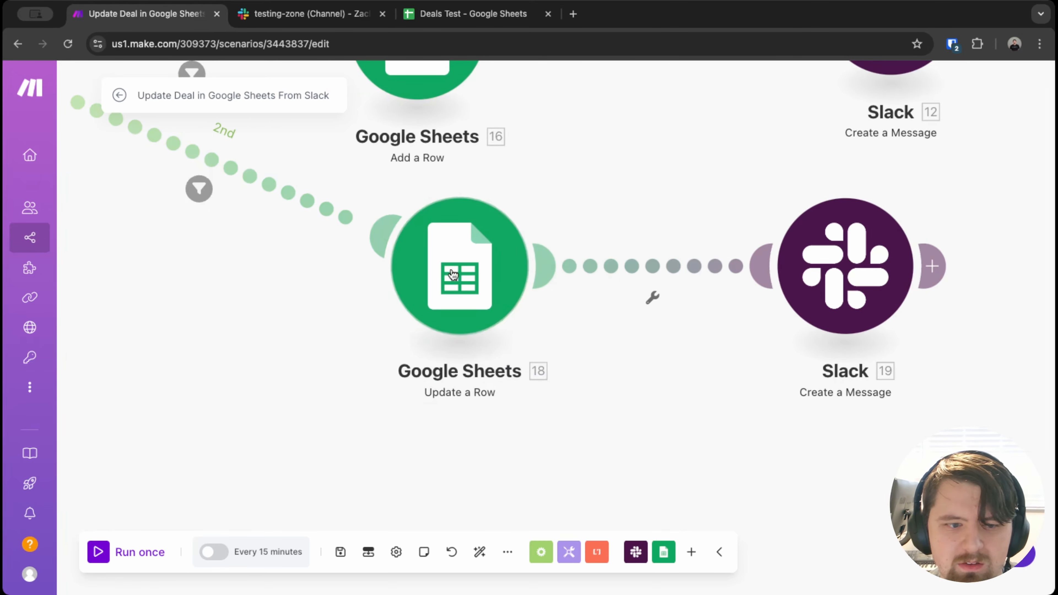
- Open the Update a Row module and review its spreadsheet, sheet and Row number mapping against the Search Rows module
left_click(456, 302)
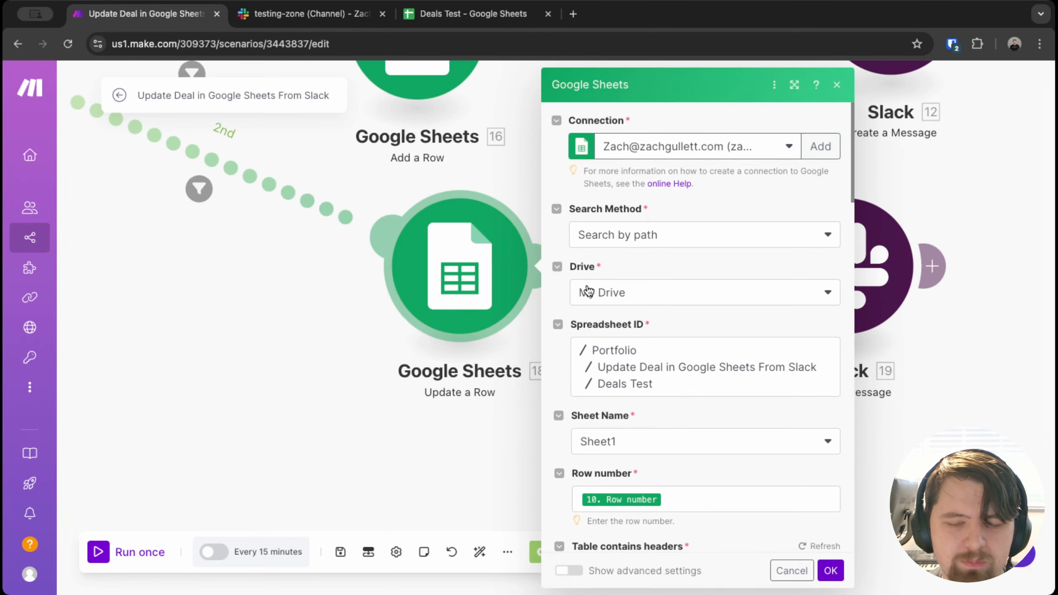
scroll(677, 367, "down", 3)
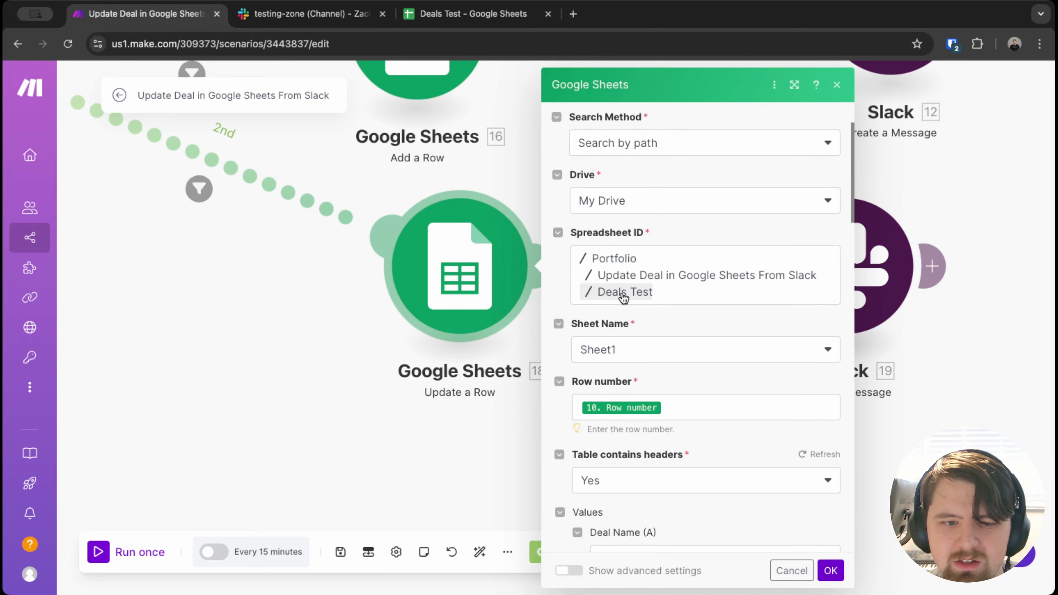
scroll(640, 302, "down", 5)
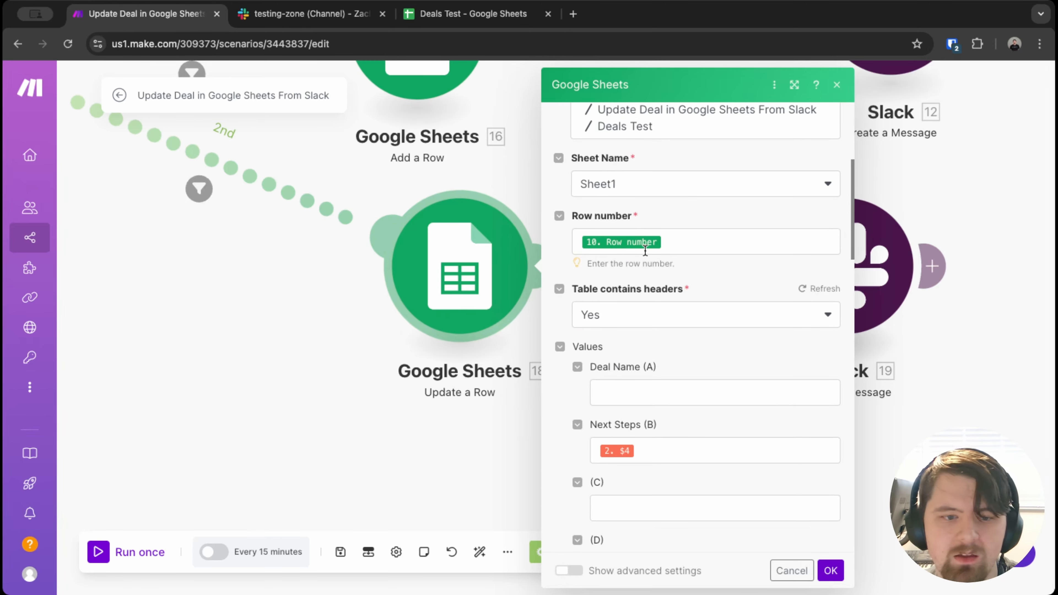
left_click_drag(167, 390, 430, 440)
left_click_drag(215, 373, 208, 391)
scroll(431, 366, "left", 10)
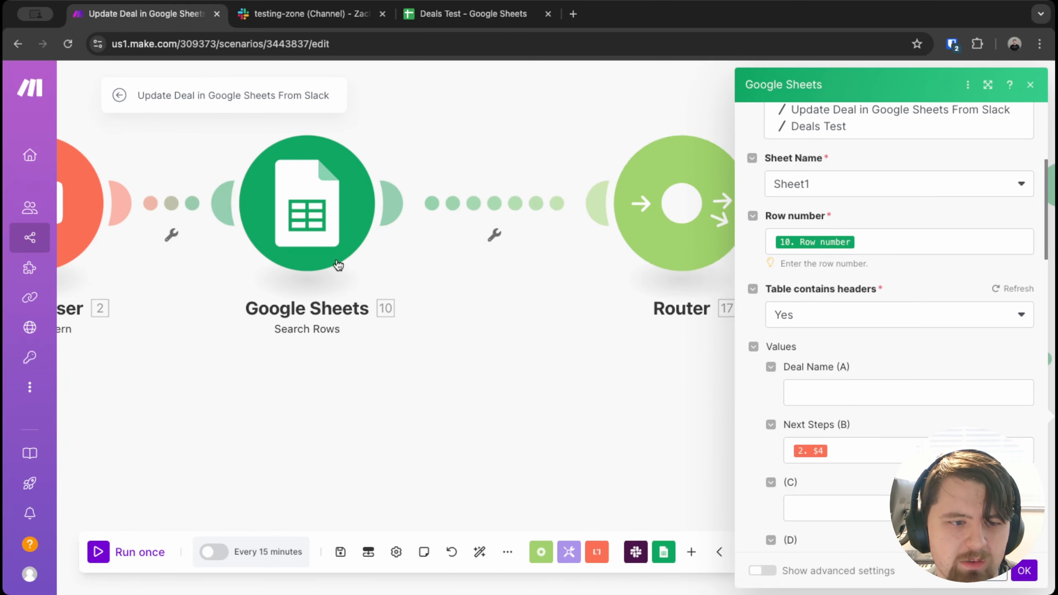
left_click_drag(597, 496, 161, 314)
left_click_drag(629, 345, 511, 375)
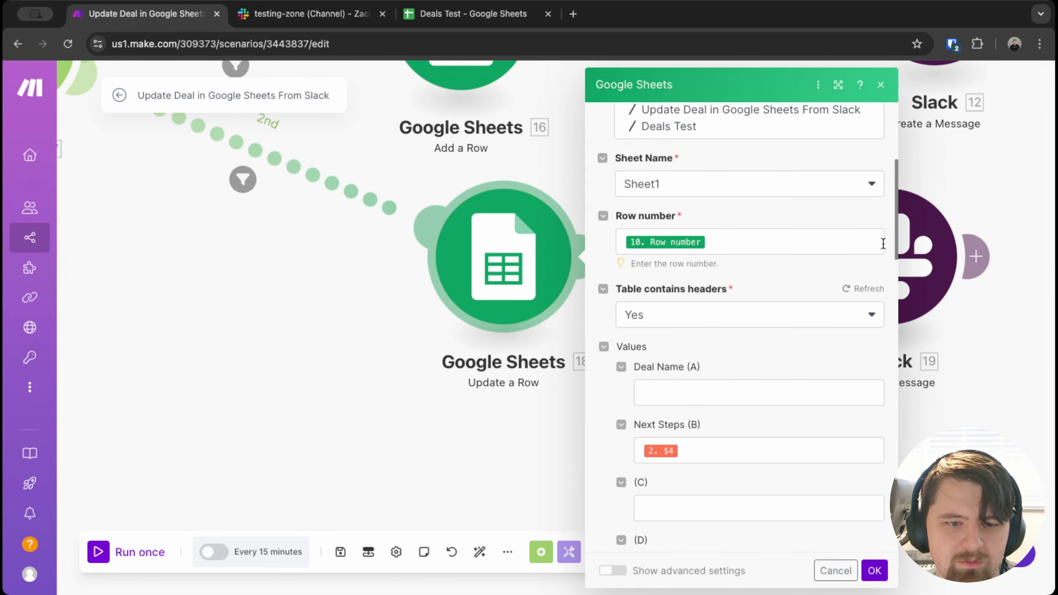
- Inspect the Next Steps (B) mapping against the Text parser outputs, look through the remaining column fields, and close the Update a Row settings
scroll(663, 334, "down", 3)
scroll(683, 326, "down", 1)
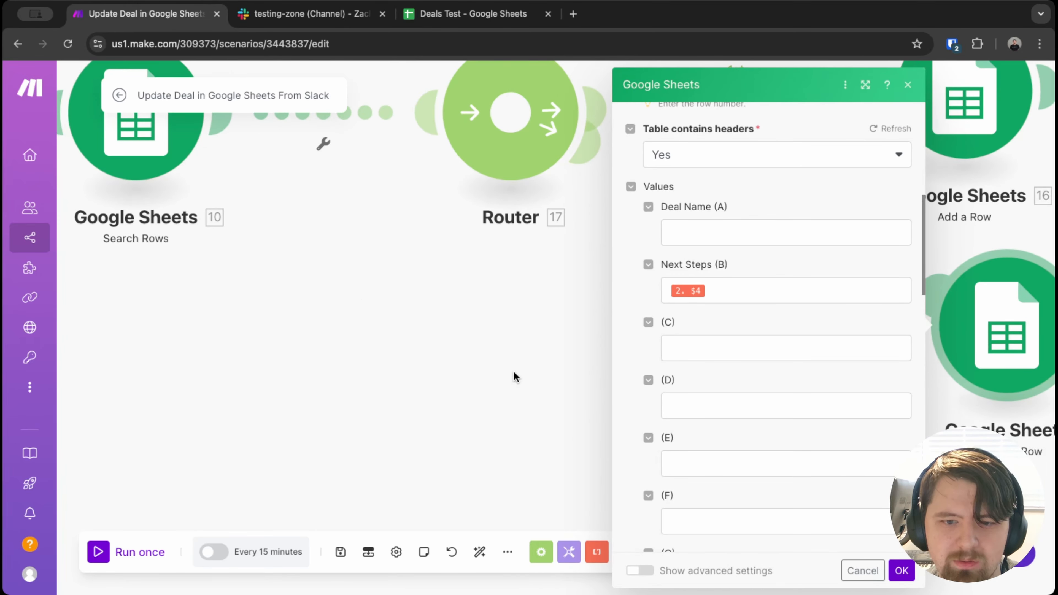
left_click_drag(515, 374, 354, 305)
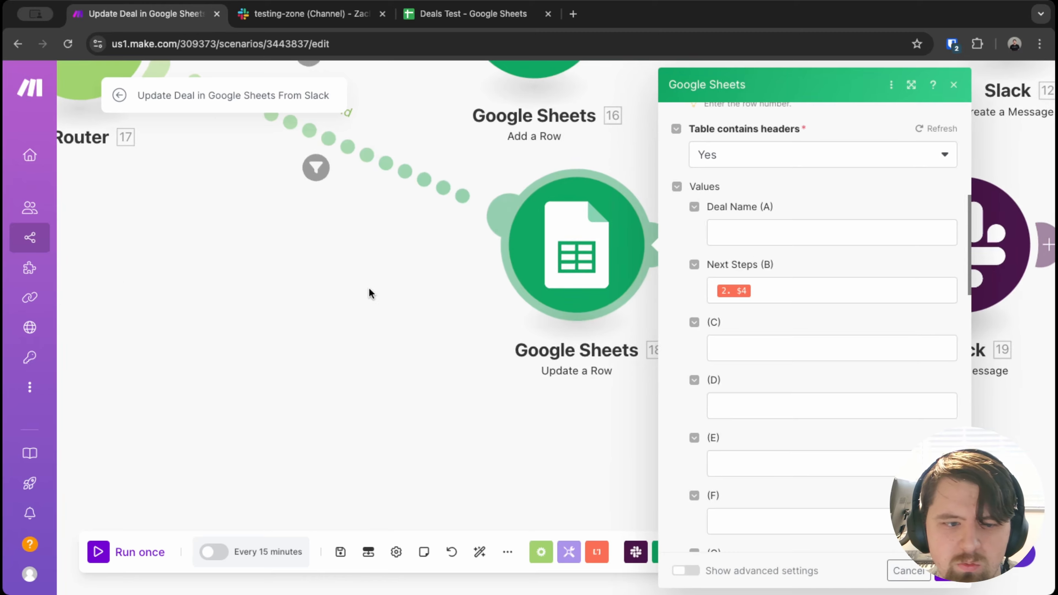
left_click(807, 294)
left_click(449, 169)
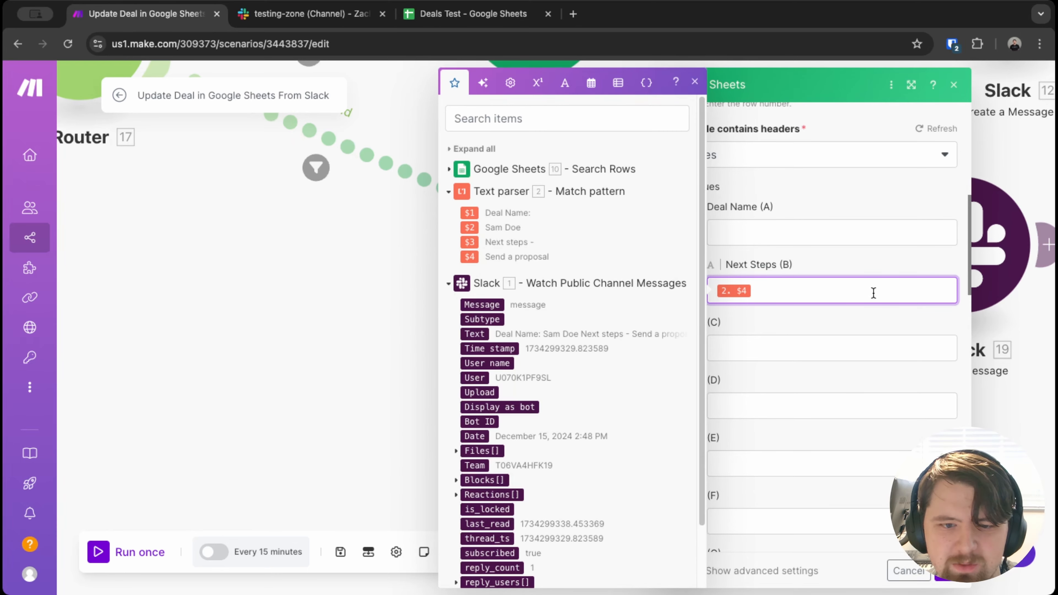
scroll(896, 288, "down", 3)
left_click(933, 275)
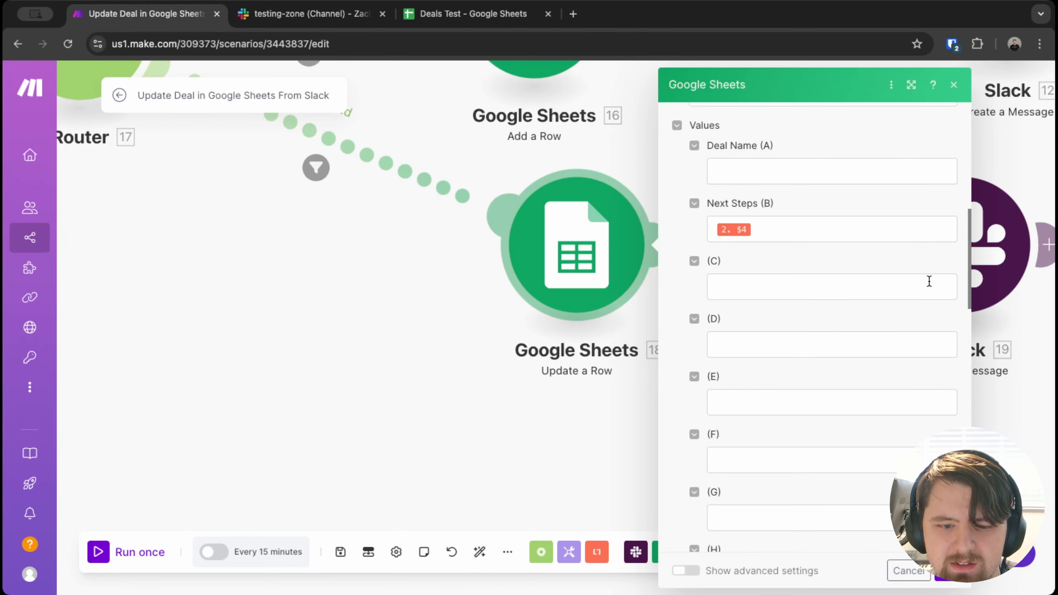
scroll(917, 311, "down", 20)
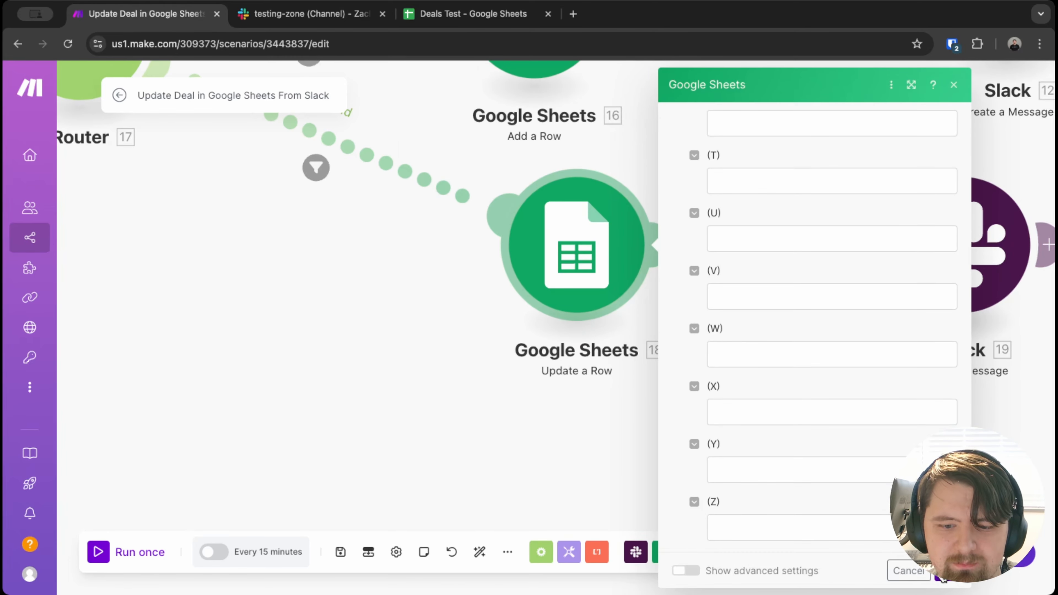
left_click(942, 578)
- Open the second route's Slack Create a Message module and review its channel and the Deal Name and Row number variables in the text
left_click_drag(803, 368, 338, 416)
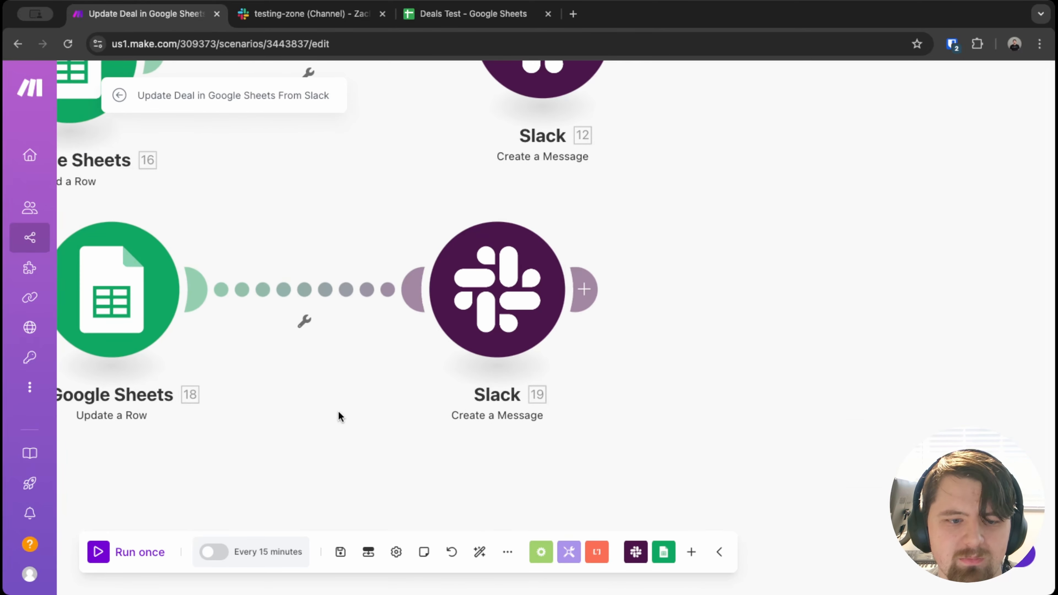
left_click(498, 292)
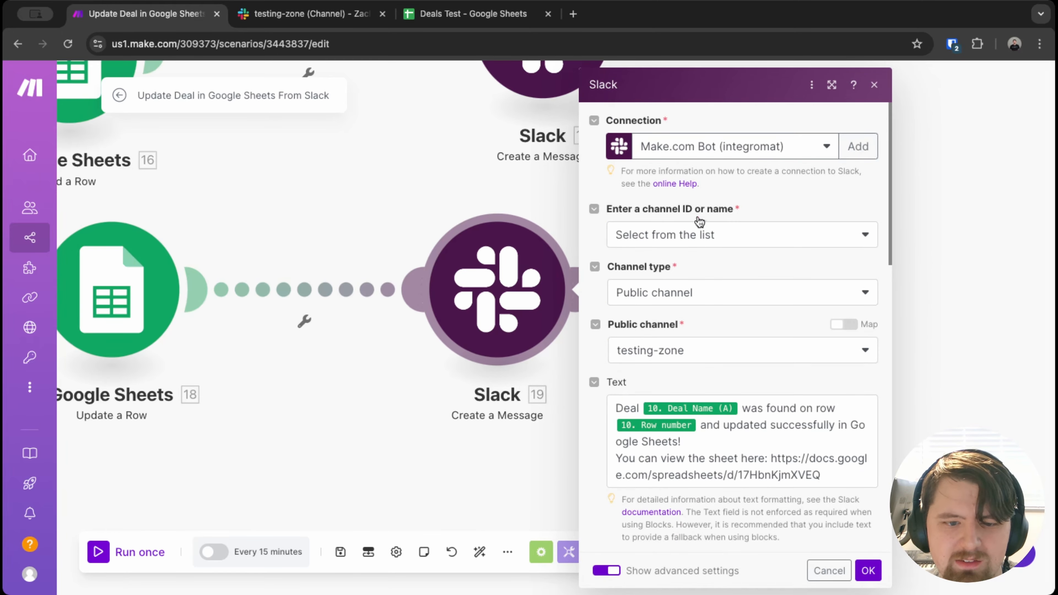
left_click_drag(423, 151, 369, 285)
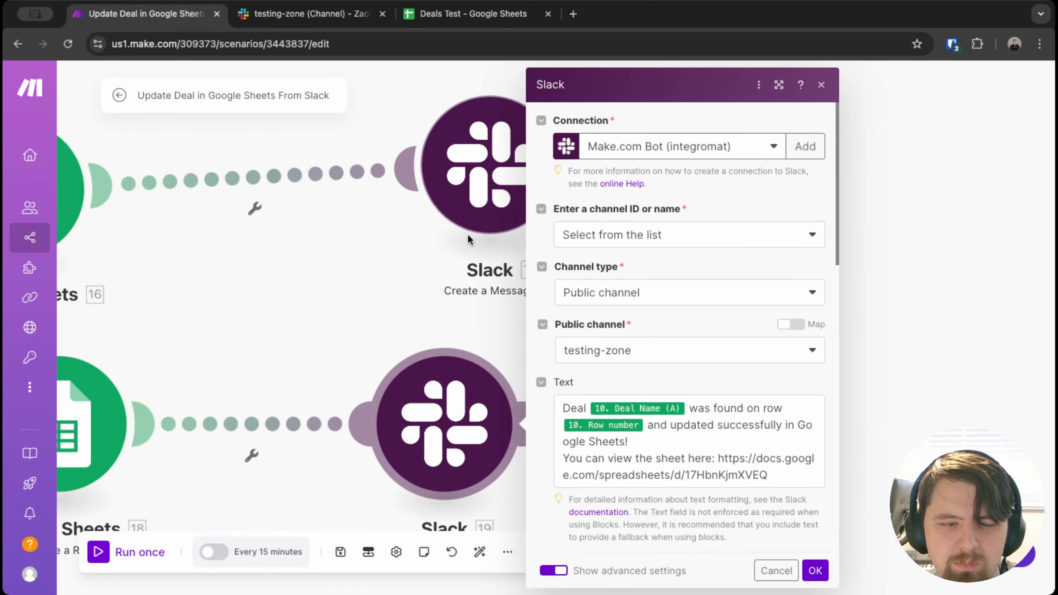
left_click_drag(299, 334, 240, 261)
scroll(629, 439, "down", 2)
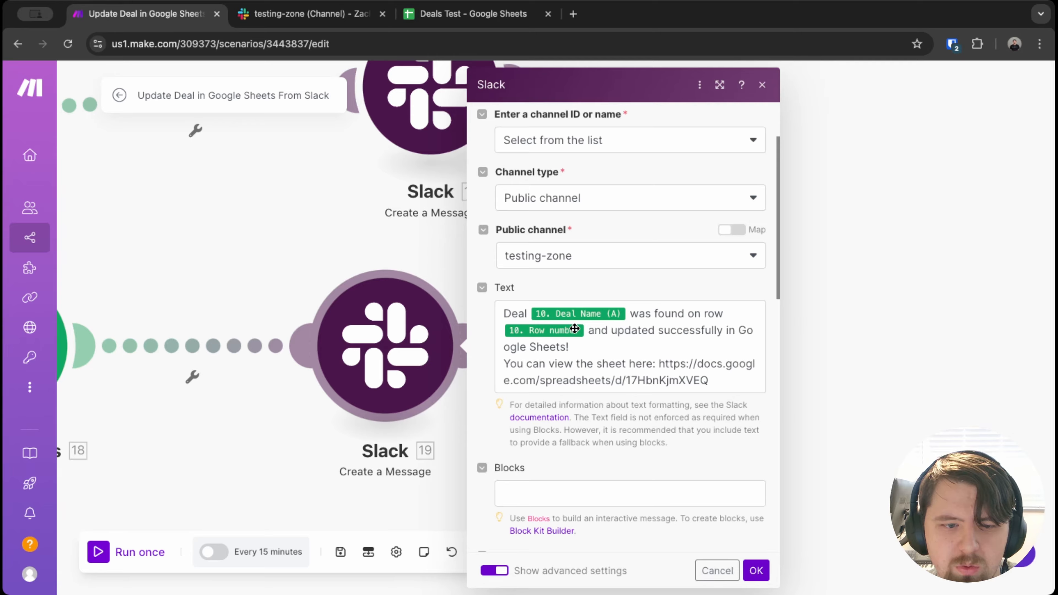
left_click(583, 330)
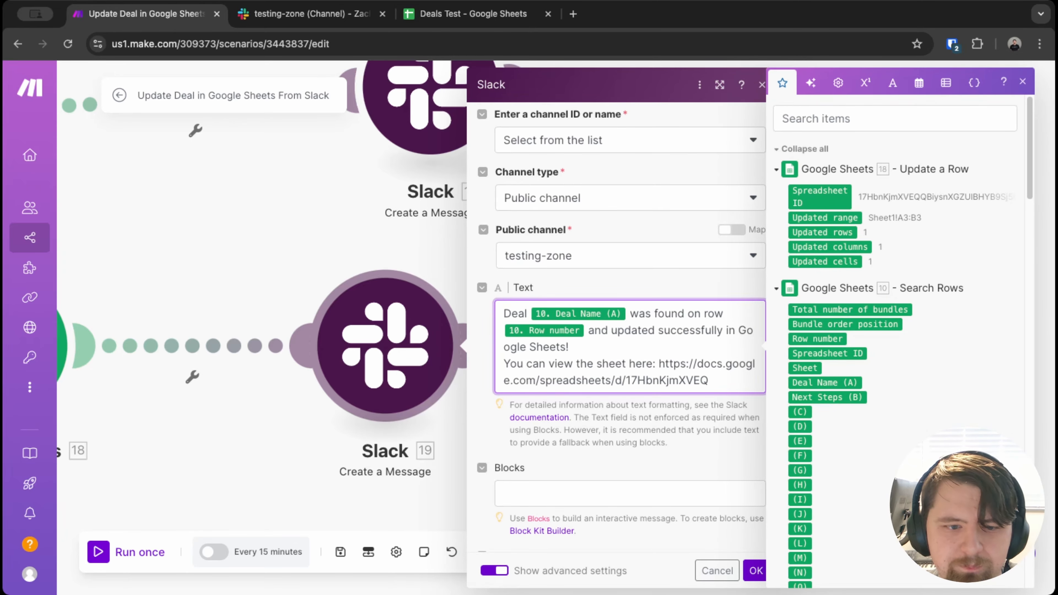
- Trace the message text's variables back to the Search Rows module, open and close its settings, and return to the router's two routes
left_click_drag(143, 420, 339, 439)
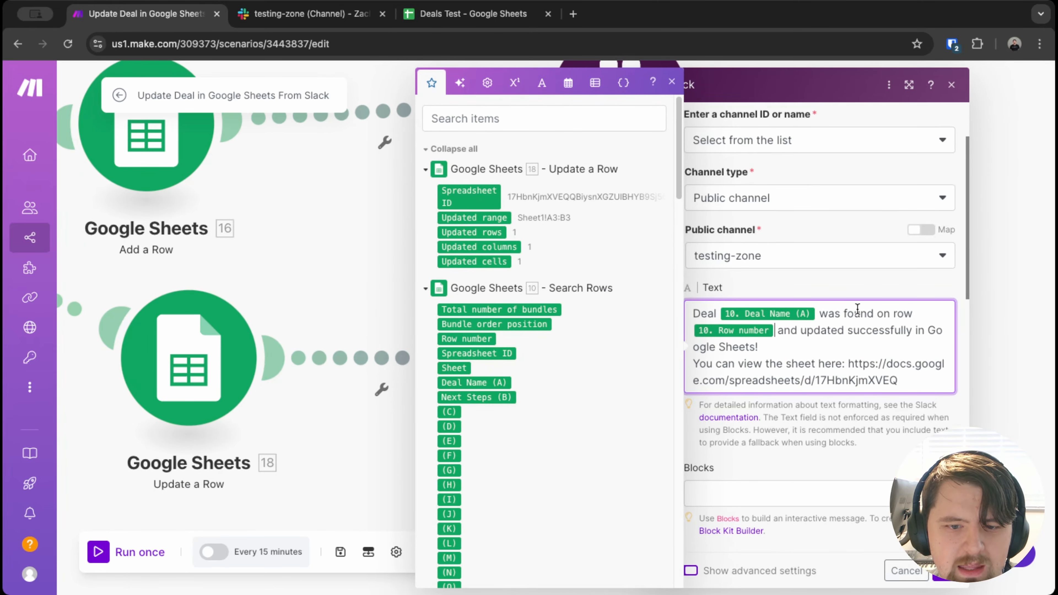
left_click_drag(199, 469, 670, 506)
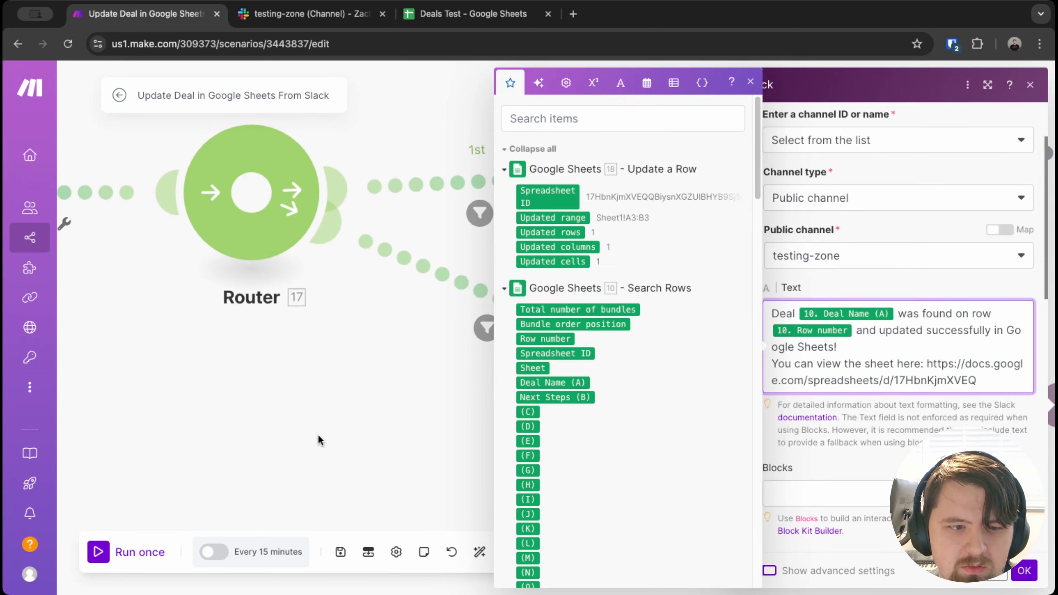
left_click_drag(245, 413, 651, 478)
left_click(264, 261)
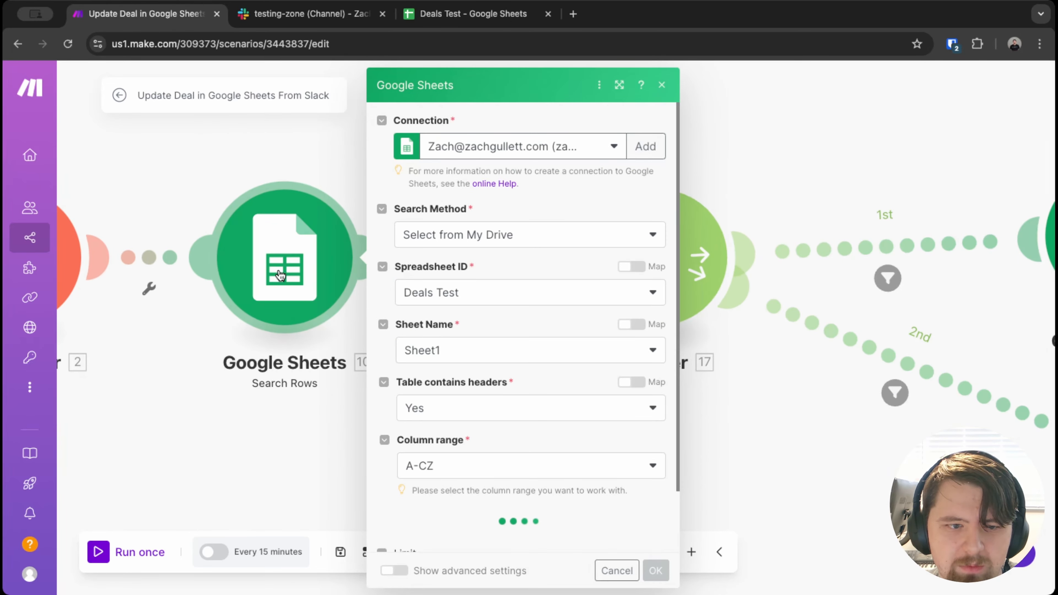
left_click(790, 426)
left_click_drag(838, 476, 289, 397)
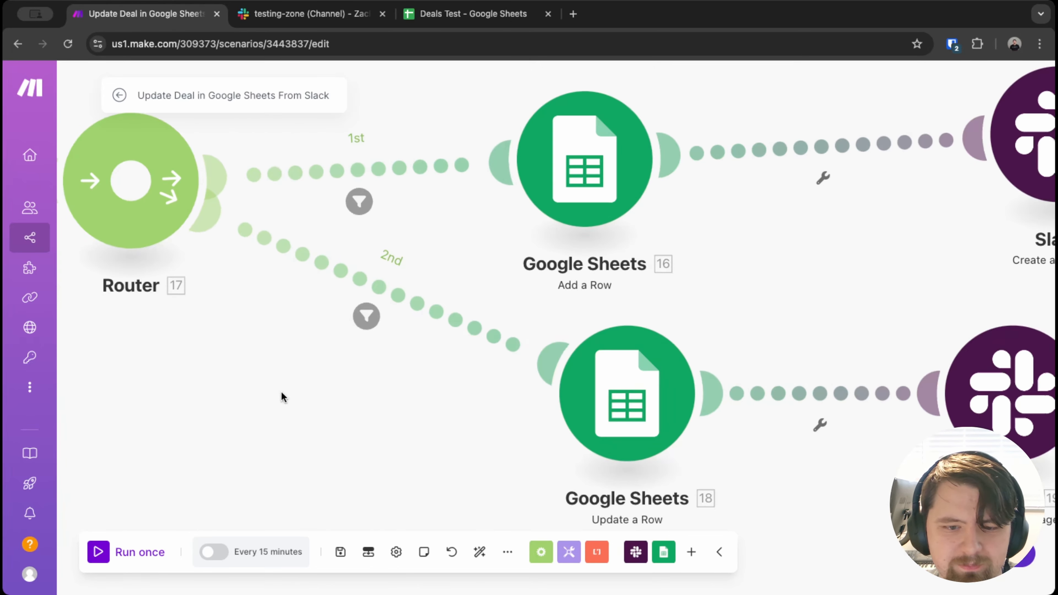
- Review the second route's Slack Create a Message settings, including its text, thread message ID and advanced options, and close them
left_click_drag(747, 467, 318, 366)
left_click(625, 330)
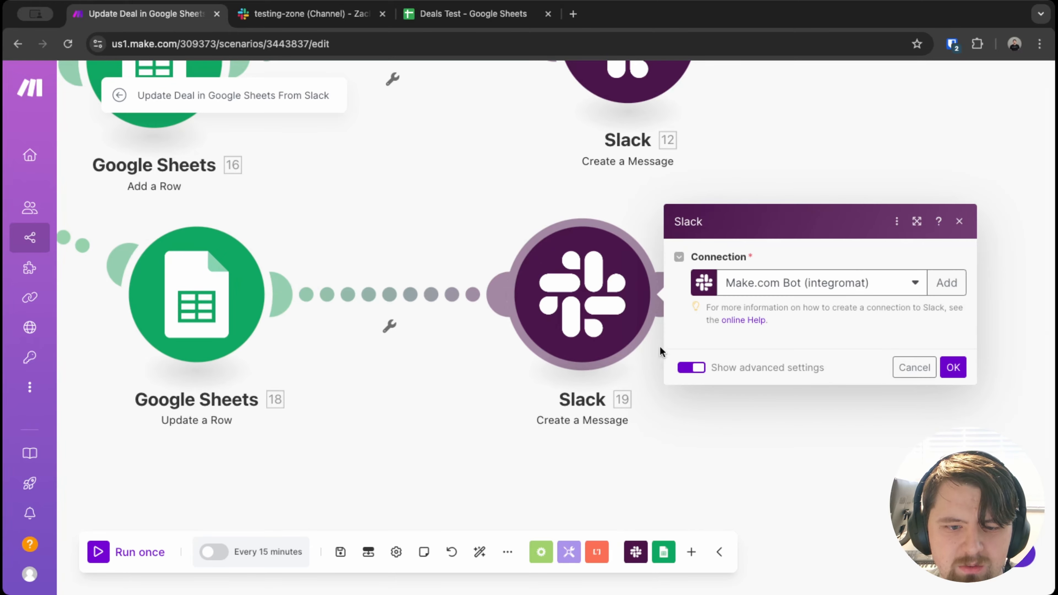
scroll(884, 396, "down", 1)
scroll(708, 355, "down", 6)
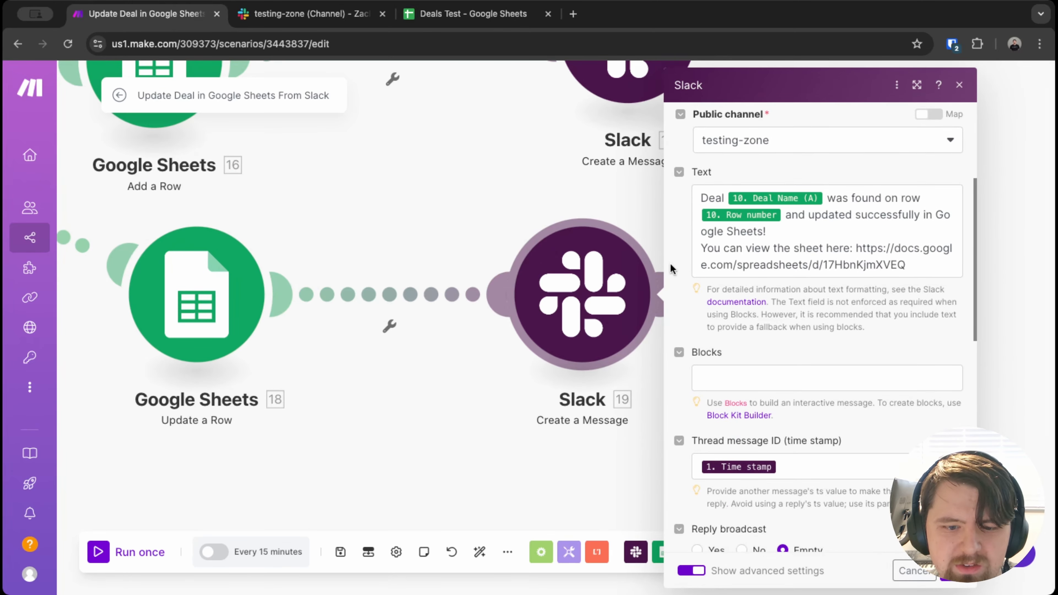
scroll(818, 362, "down", 10)
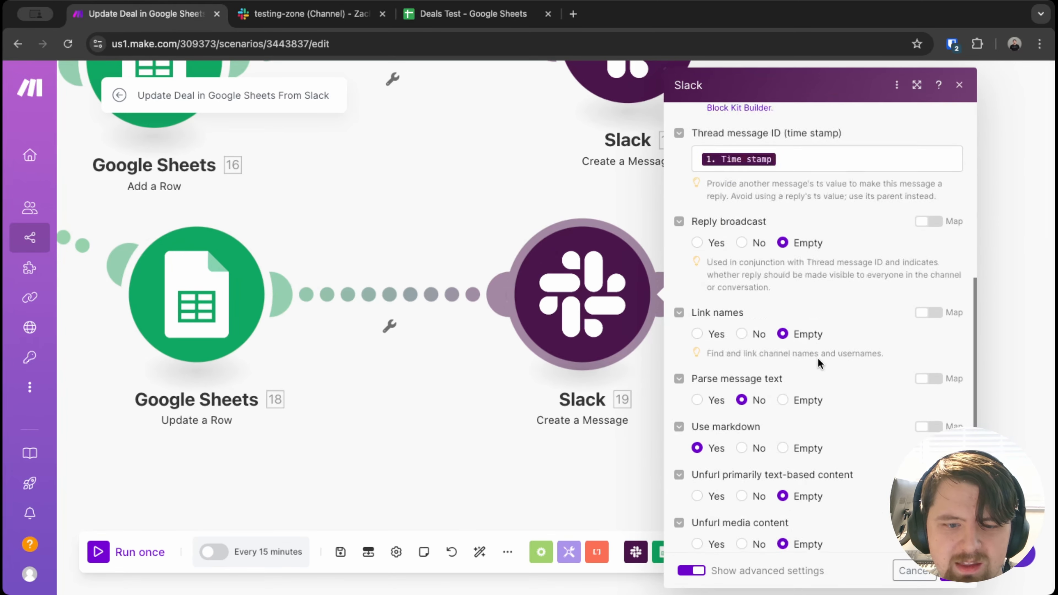
scroll(800, 375, "up", 10)
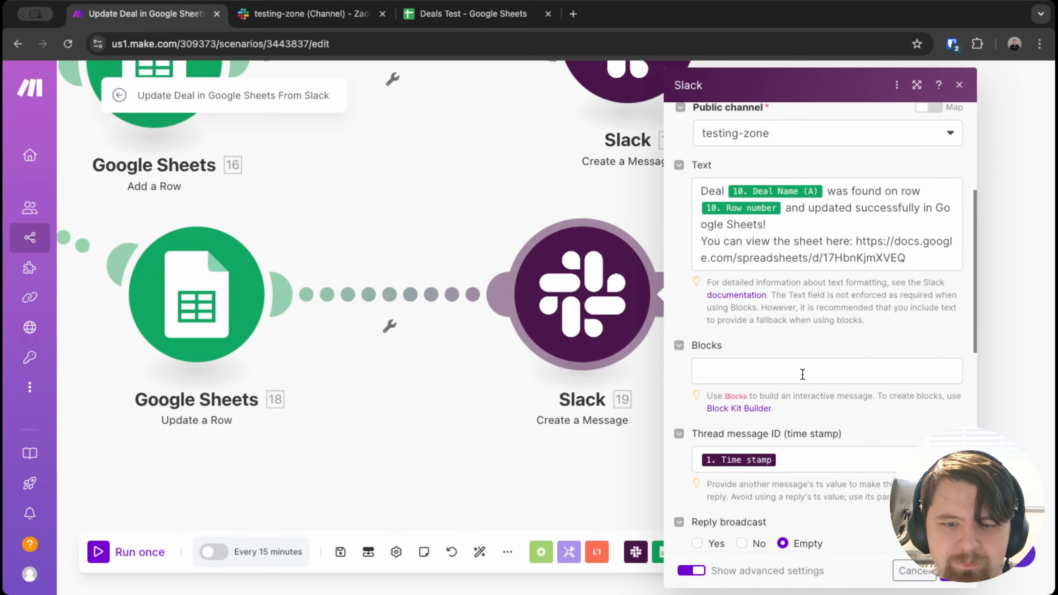
key("Escape")
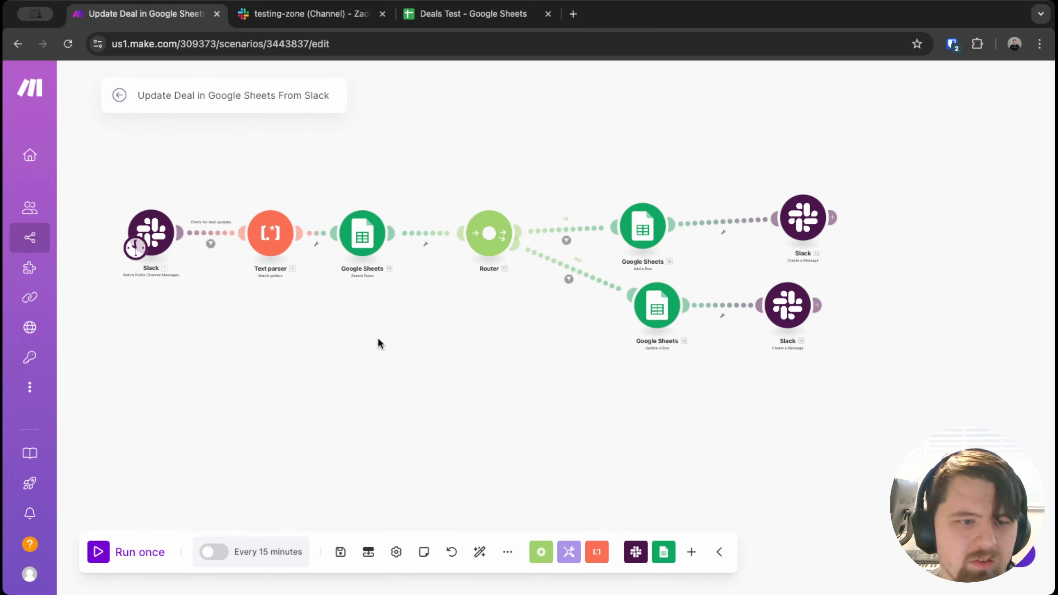
- Examine the scenario's Schedule setting, covering the minutes interval and the available Run scenario options, and close it without changes
left_click_drag(377, 338, 479, 409)
scroll(483, 392, "up", 1)
scroll(482, 392, "down", 1)
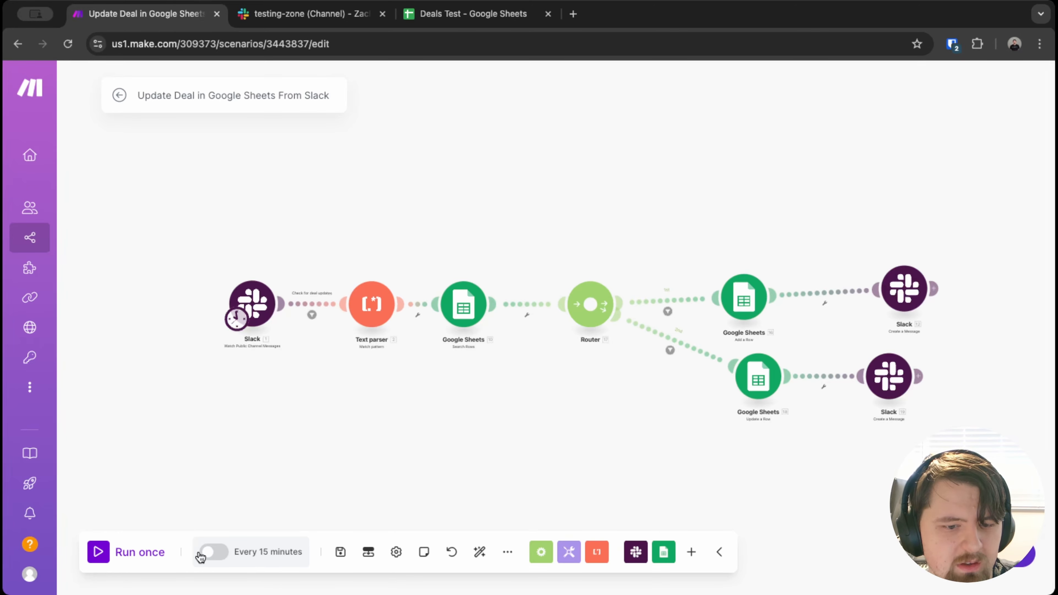
left_click(276, 559)
left_click(352, 295)
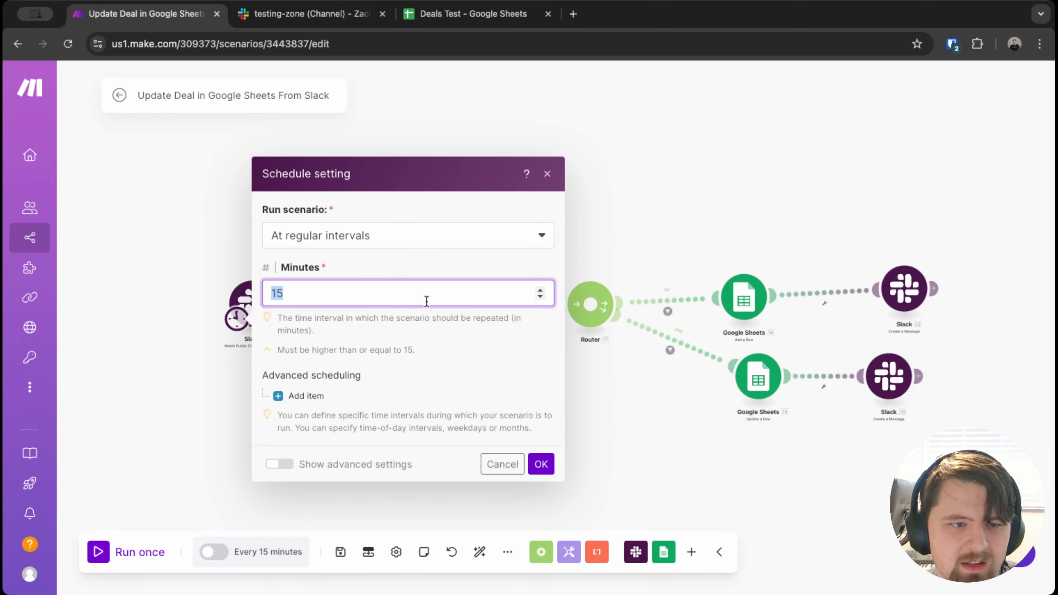
left_click(166, 426)
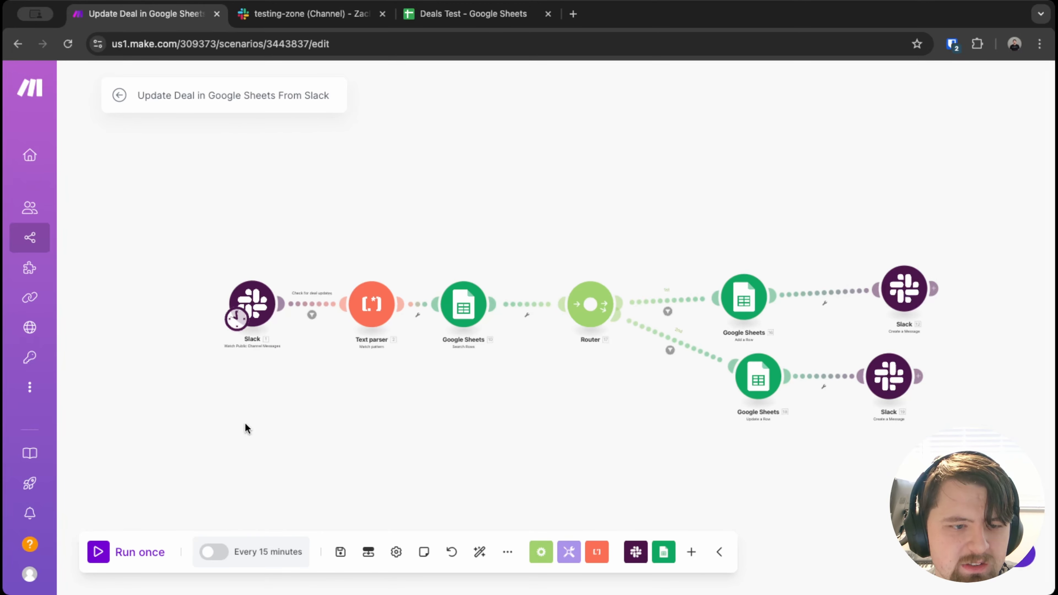
left_click(278, 558)
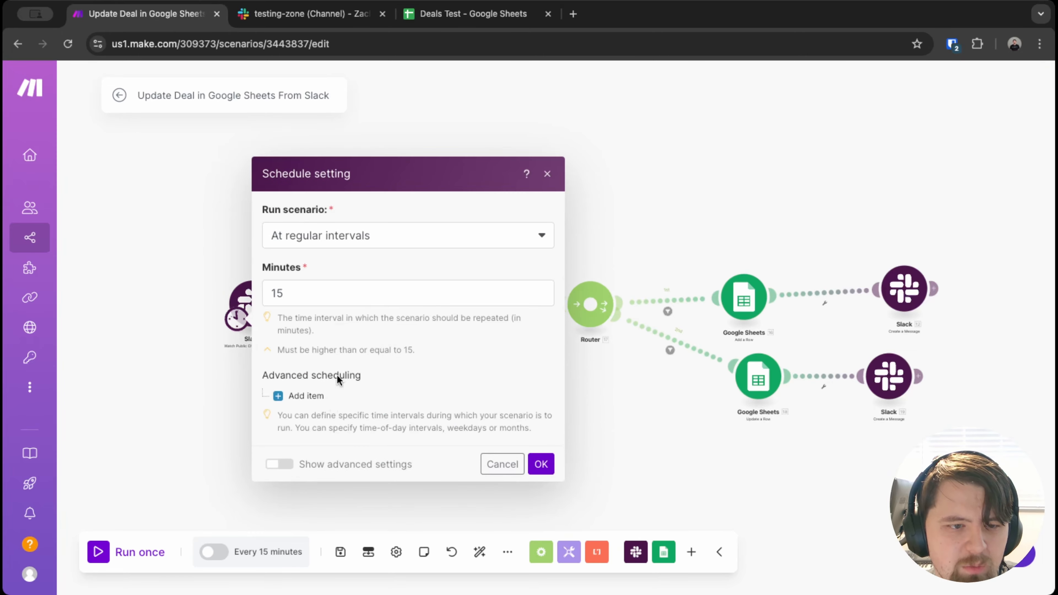
left_click(343, 240)
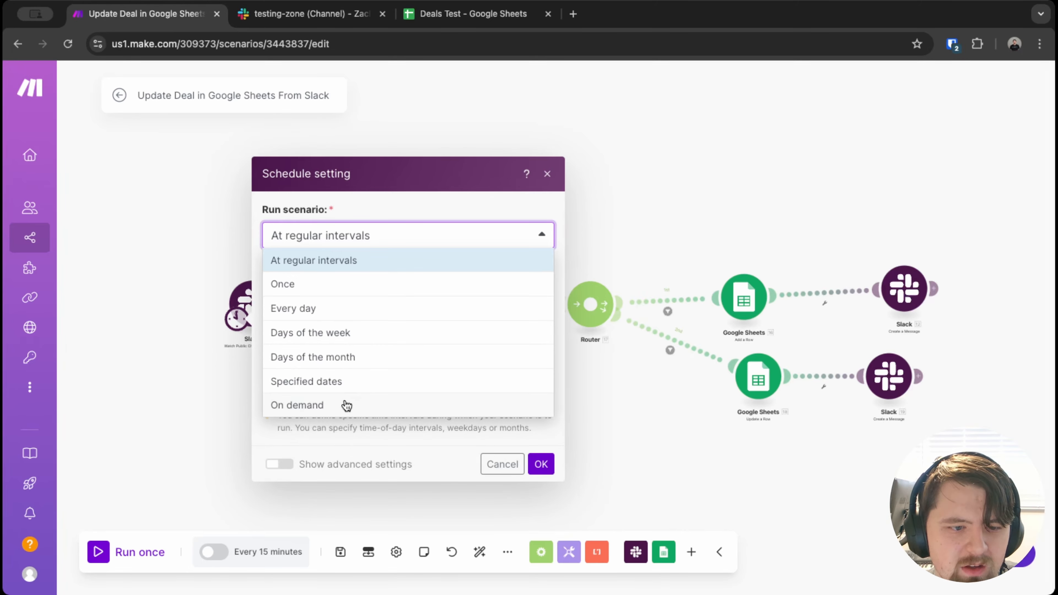
left_click(547, 174)
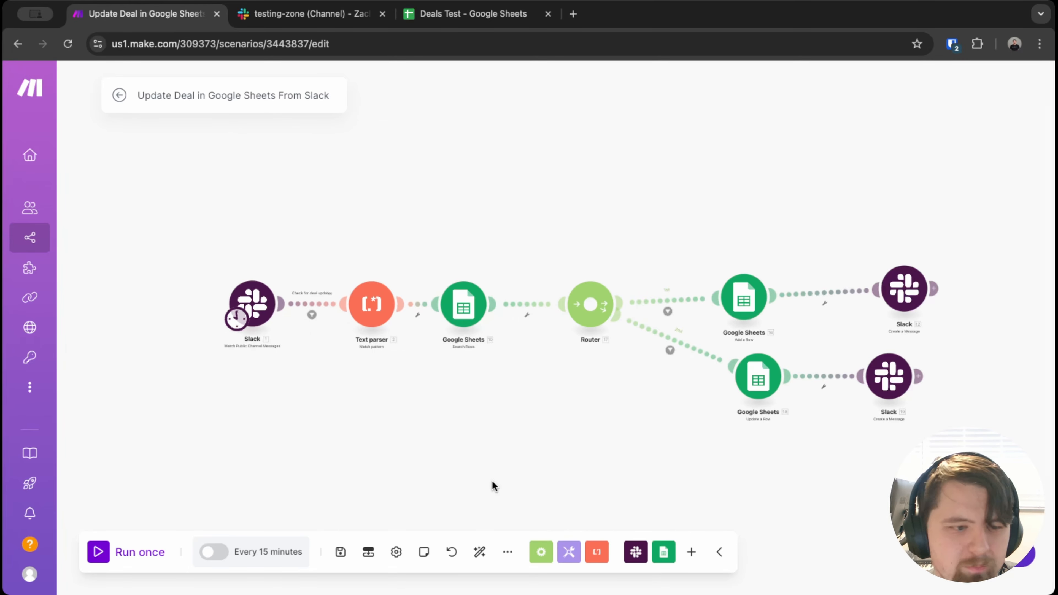
left_click_drag(332, 479, 309, 426)
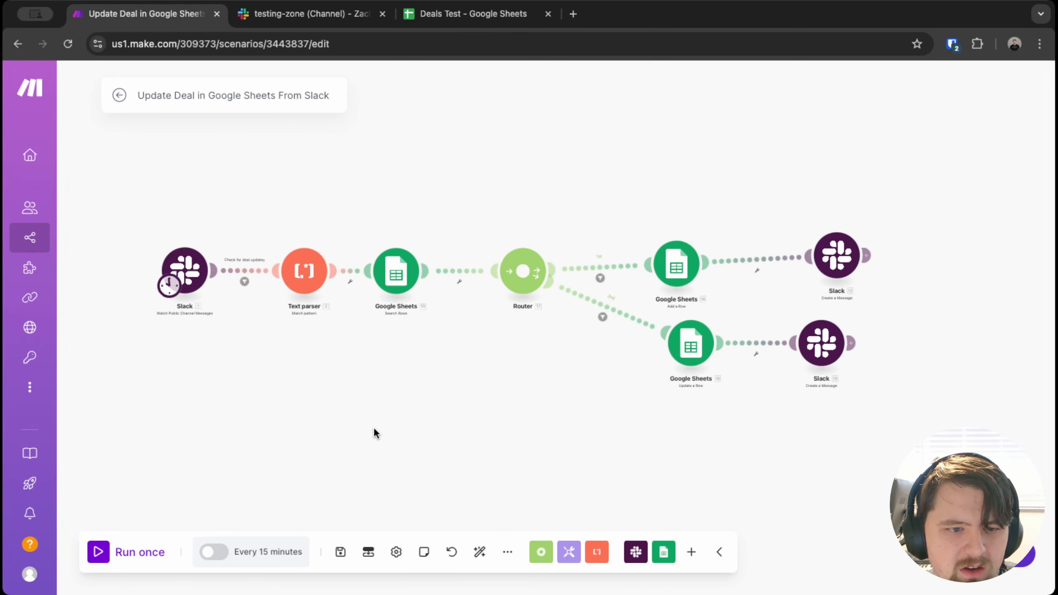
scroll(374, 428, "up", 2)
left_click_drag(119, 401, 377, 399)
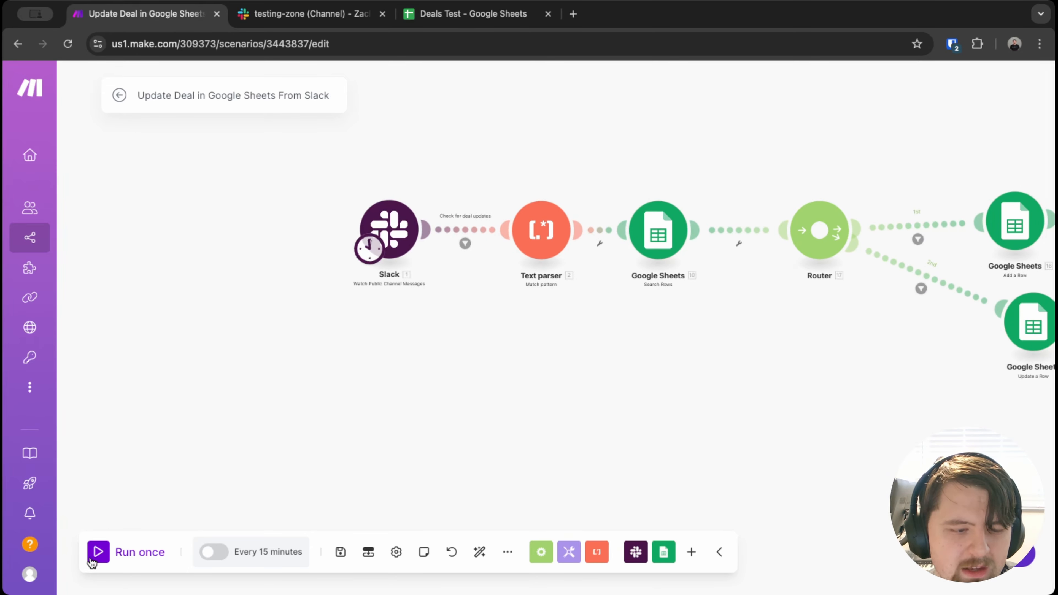
left_click_drag(740, 314, 547, 336)
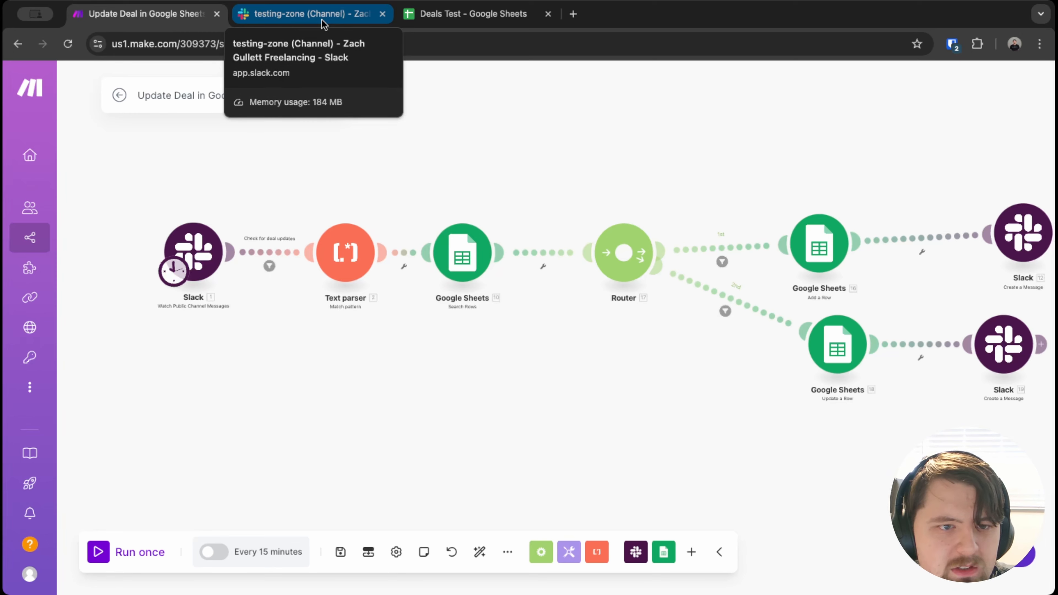
left_click(325, 24)
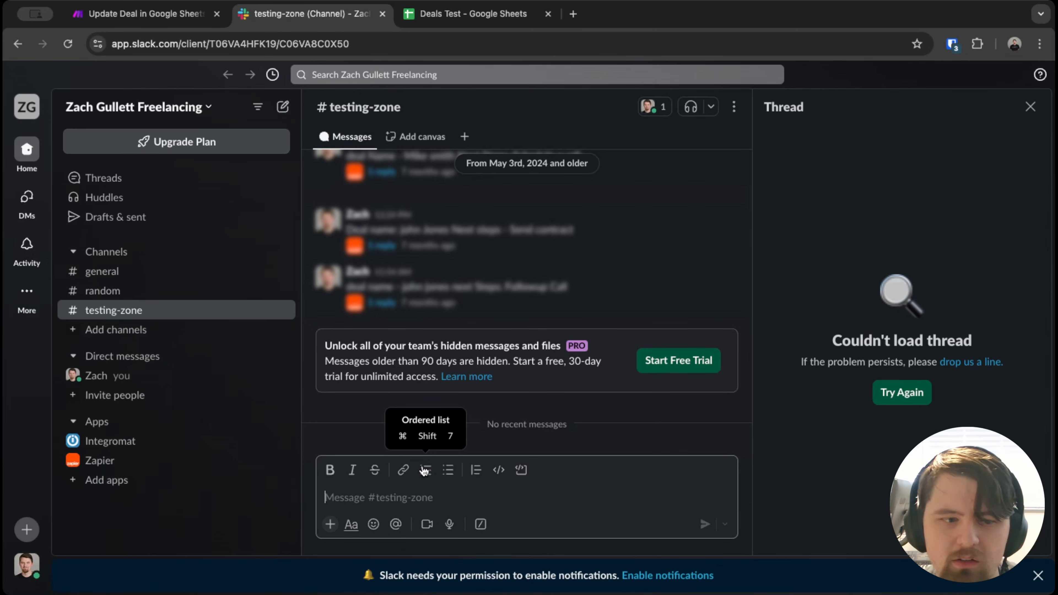
left_click(165, 16)
left_click(277, 9)
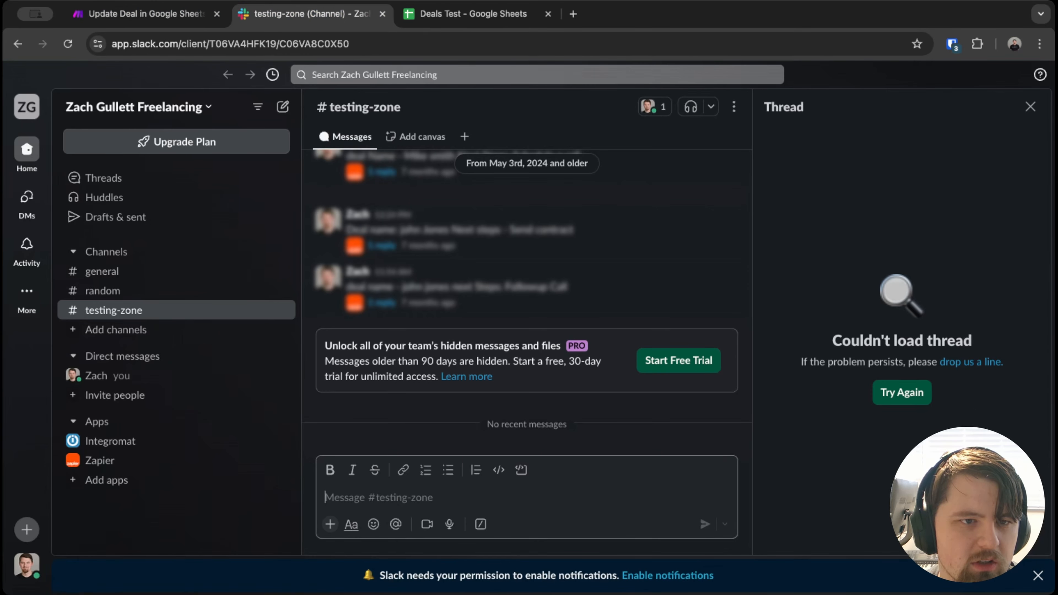
left_click(449, 13)
- Switch to Slack and post a two-line message in testing-zone with "Deal Name:" plus the contact's name and "Next steps Schedule initial meeting"
left_click(329, 15)
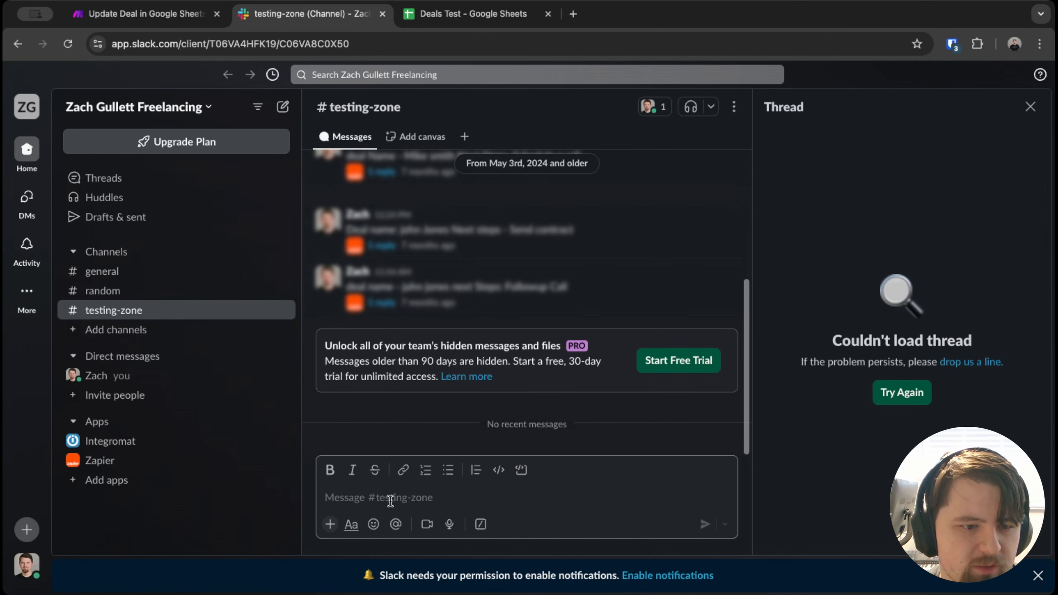
type("Deal Name: Sally Smith")
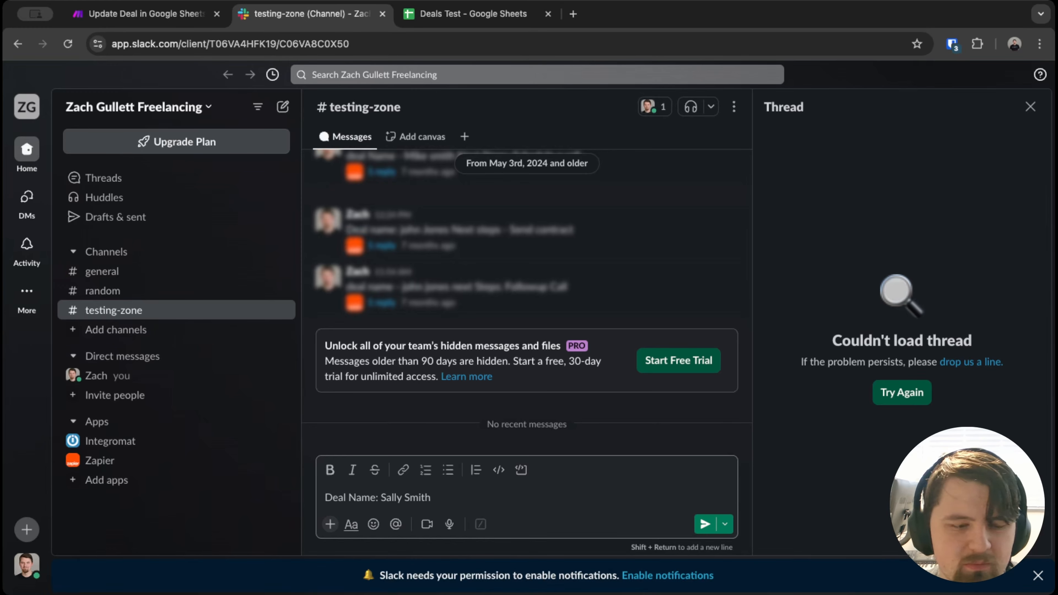
key("super+shift+Return")
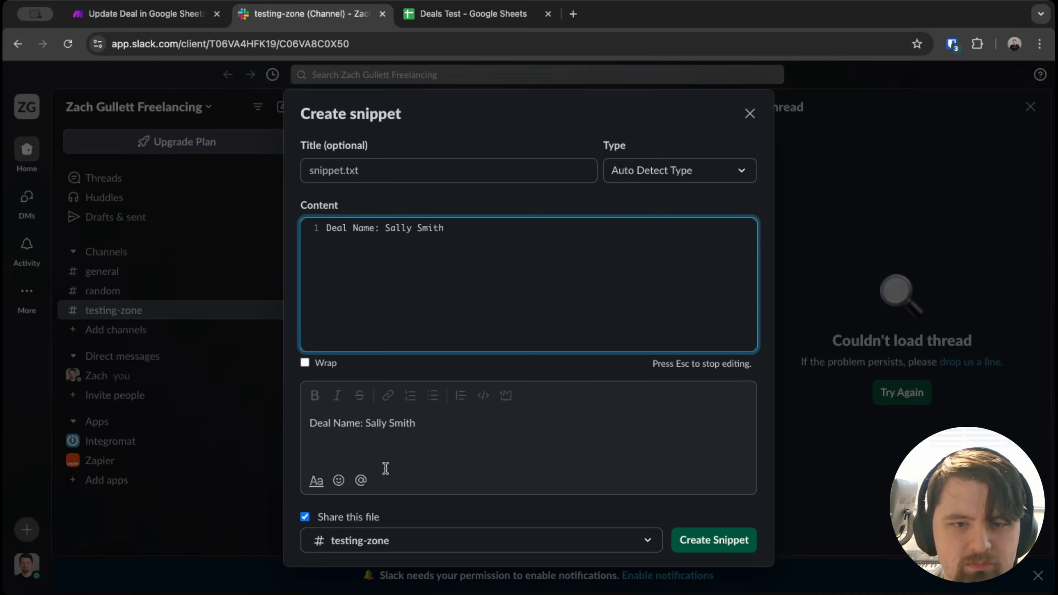
left_click(750, 114)
key("shift+Return")
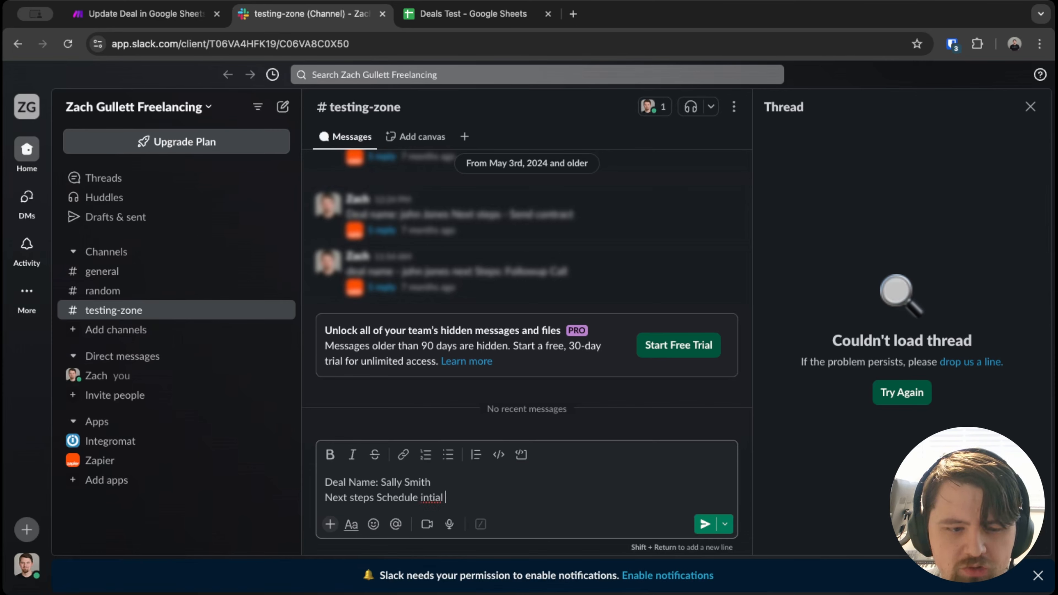
right_click(433, 497)
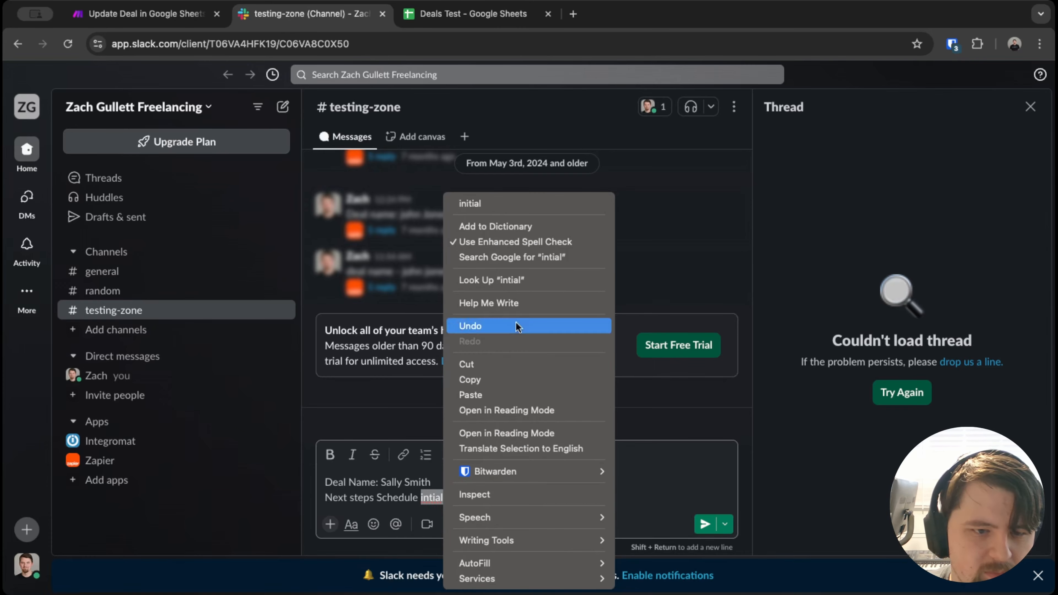
left_click(545, 201)
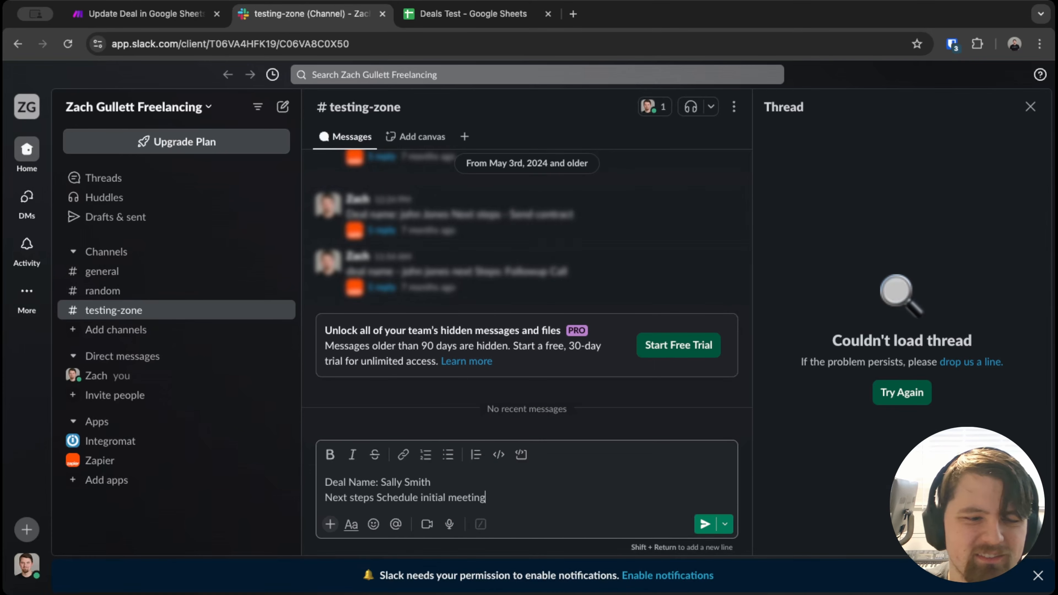
key("Return")
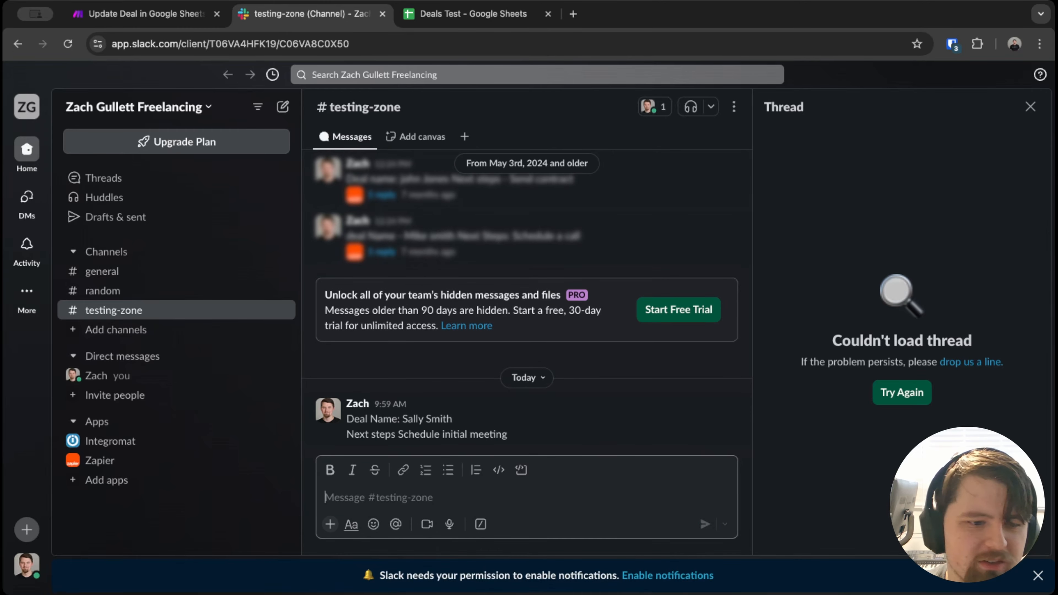
- Check the separators in the posted deal message, switch to the Make scenario and run it once
double_click(397, 421)
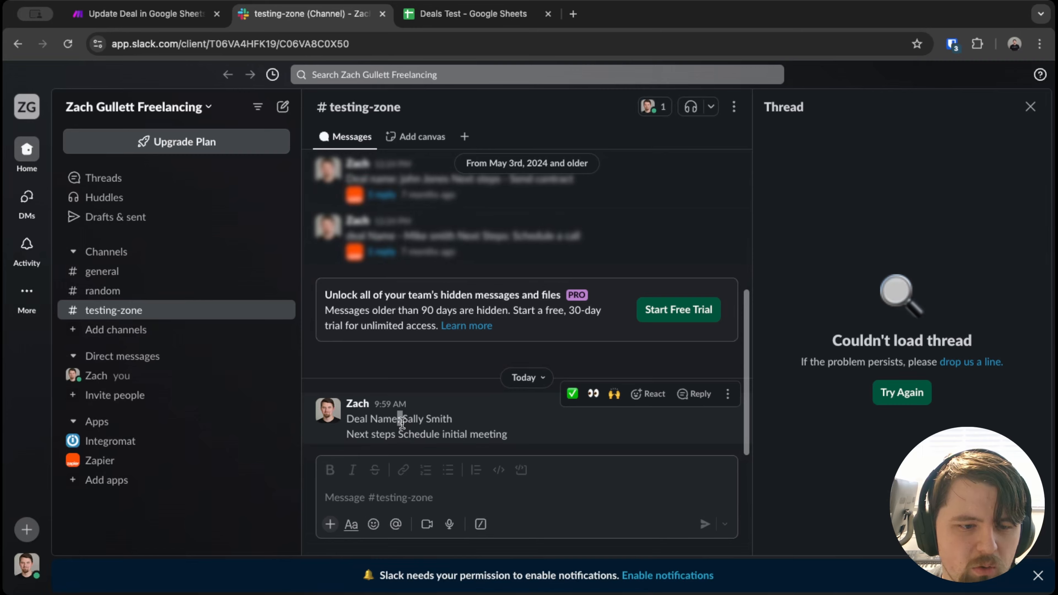
left_click_drag(398, 435, 391, 438)
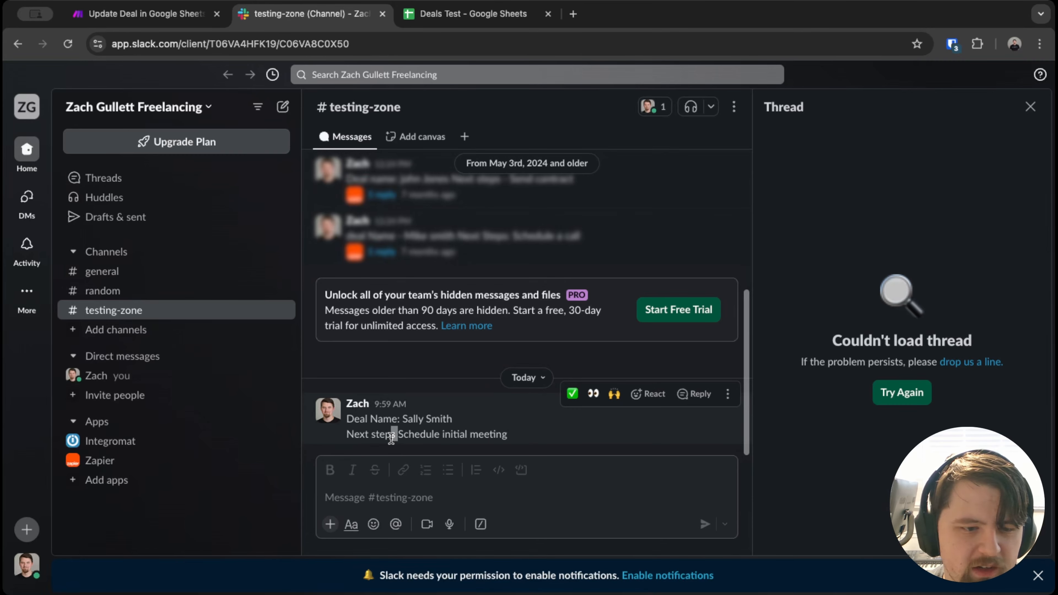
left_click(139, 13)
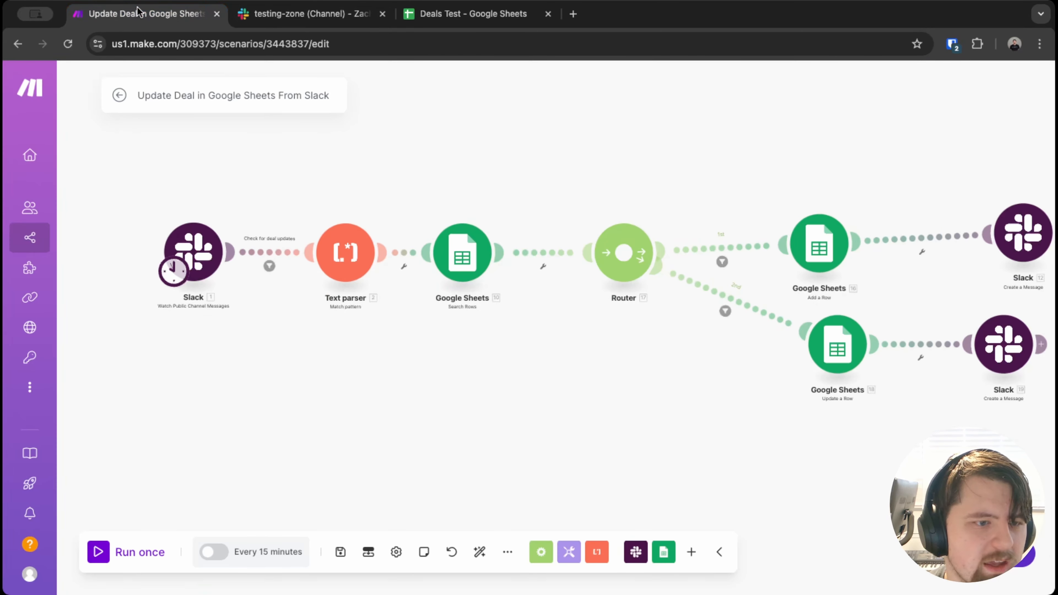
left_click(100, 552)
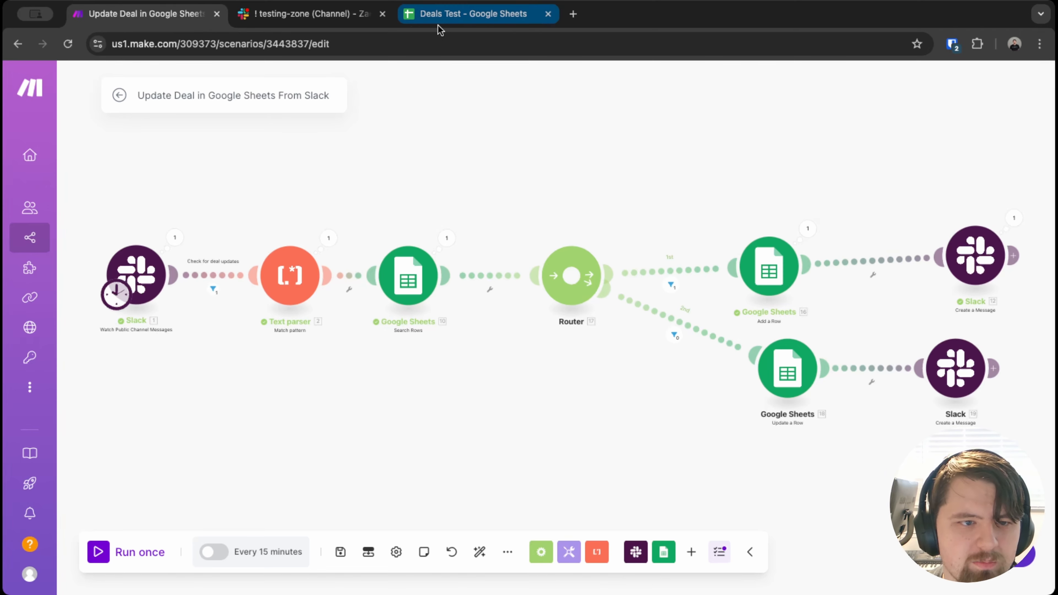
- Switch to Slack, read the bot's thread reply to the deal message, follow its spreadsheet link and close the page that opens
left_click(316, 13)
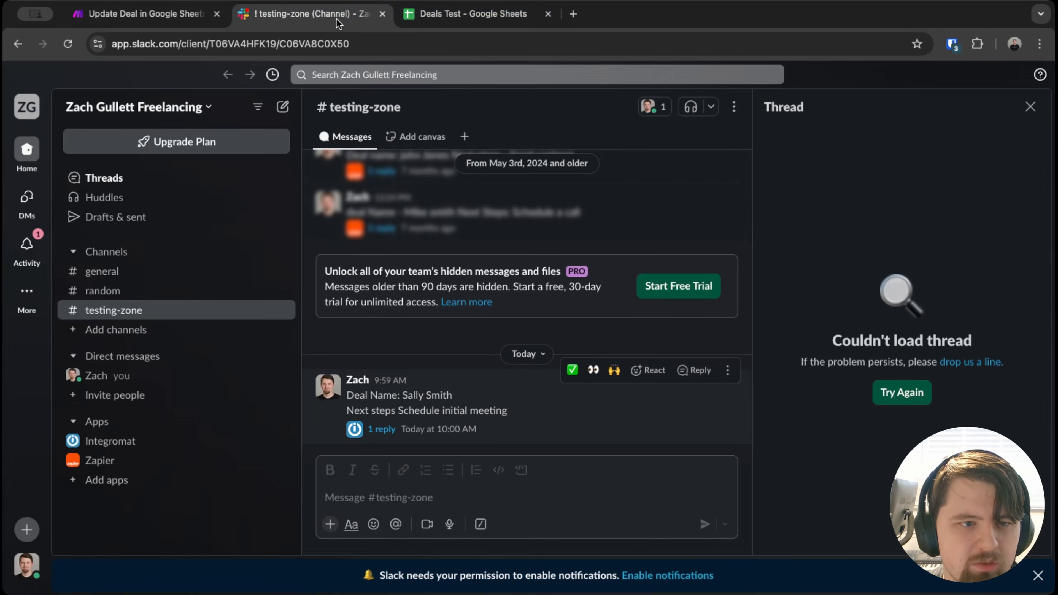
left_click(386, 430)
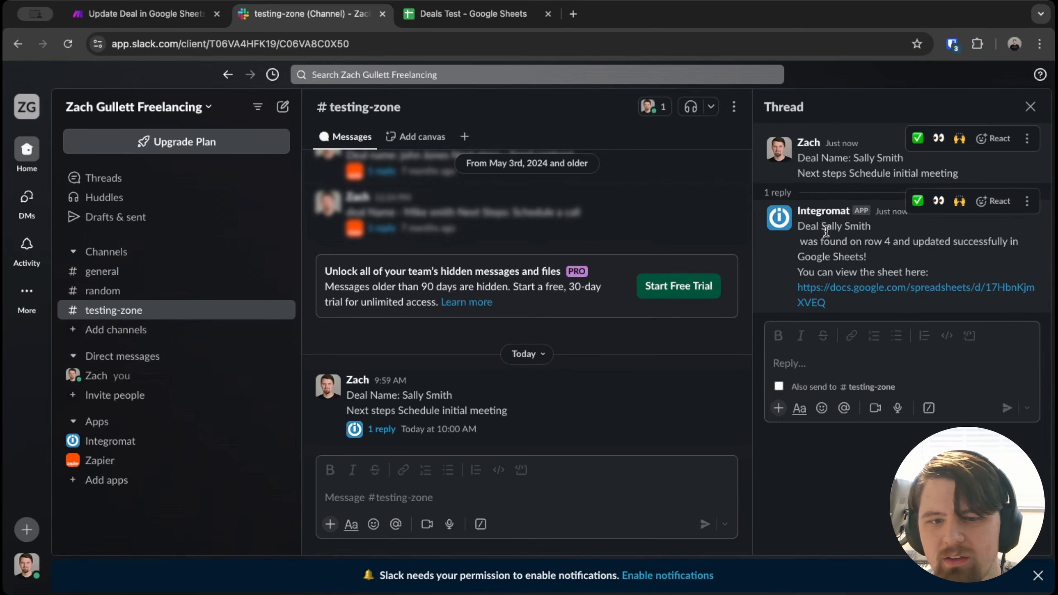
left_click_drag(826, 230, 1021, 236)
left_click(865, 259)
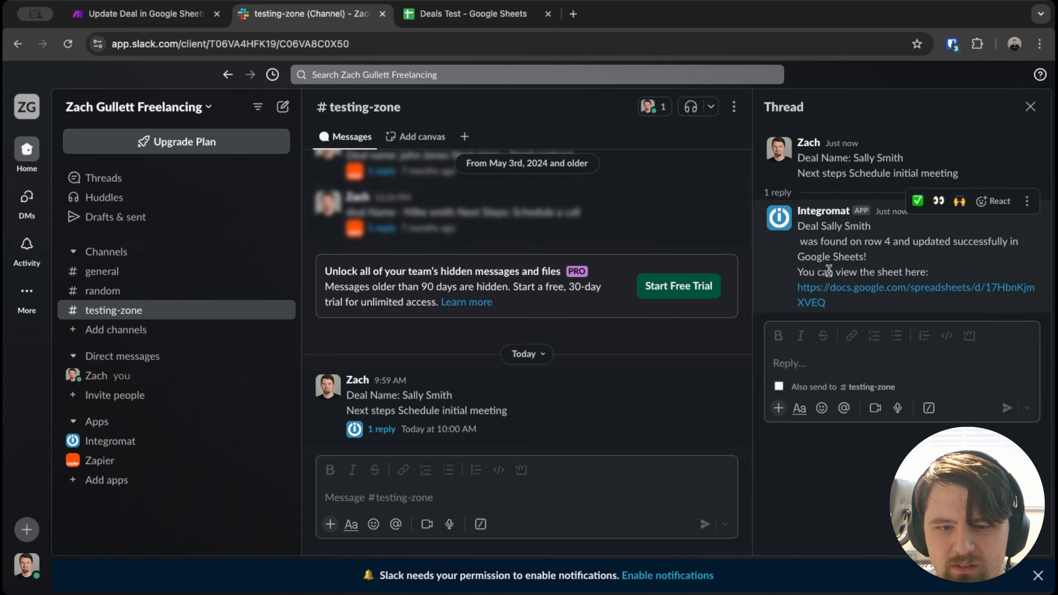
left_click_drag(830, 271, 952, 270)
left_click(915, 292)
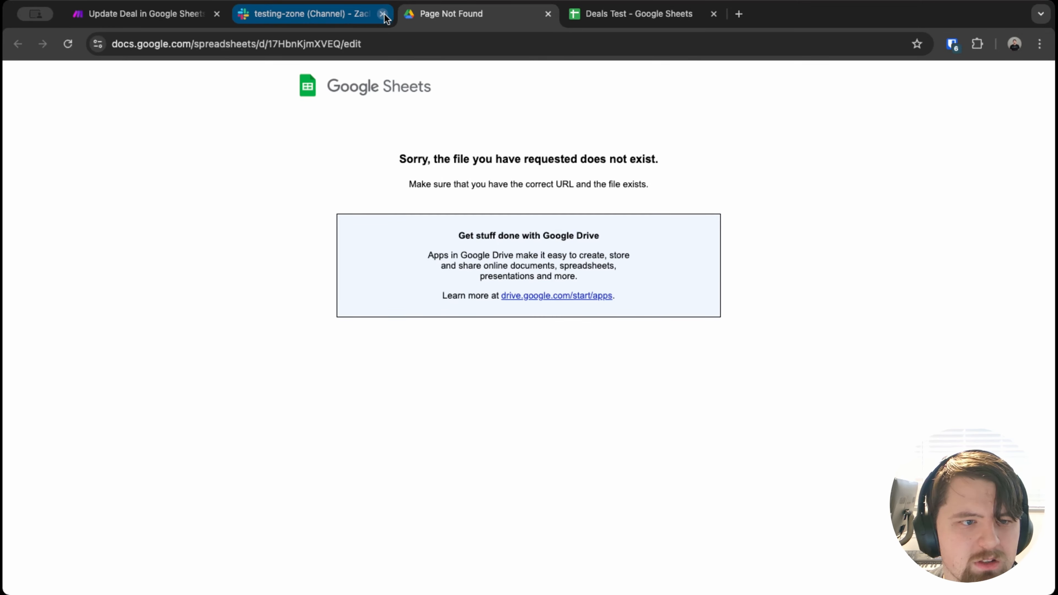
left_click(548, 14)
- Inspect the Deal Name and Next Steps cells in row 4 of the Deals Test sheet
left_click(474, 14)
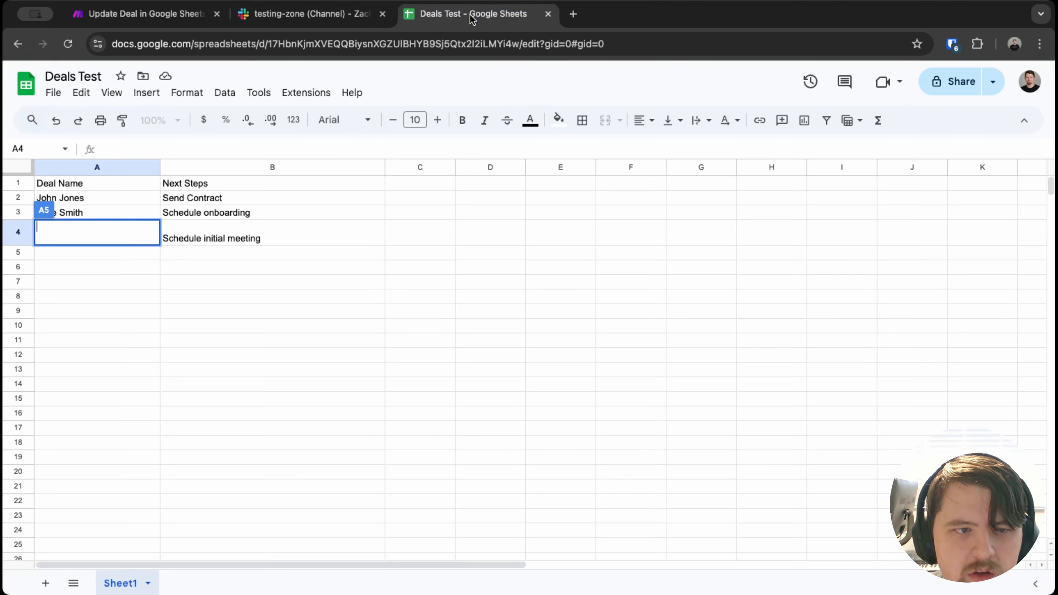
left_click(455, 43)
left_click(466, 243)
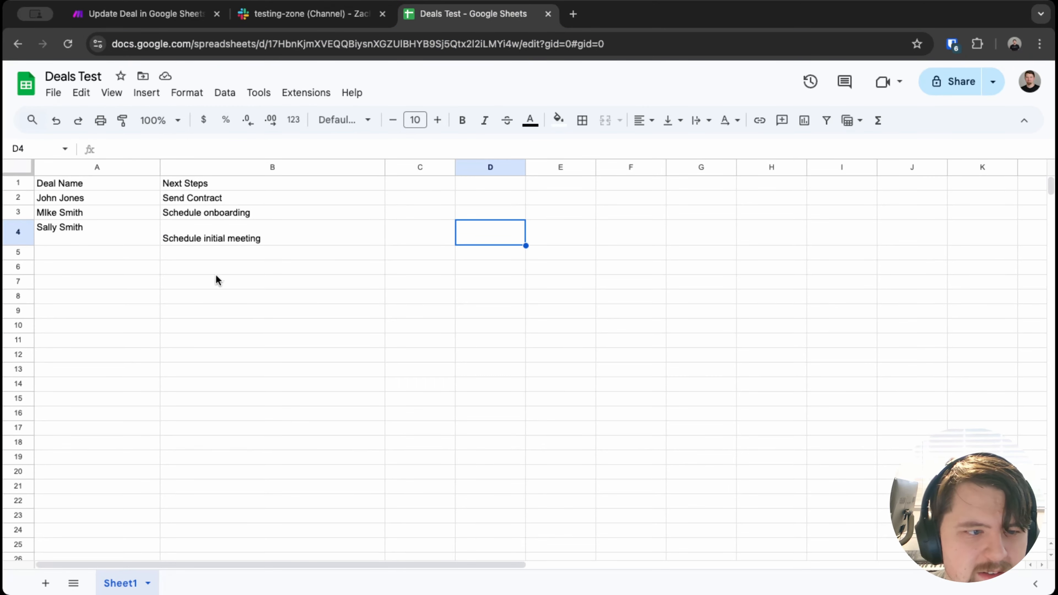
left_click(65, 229)
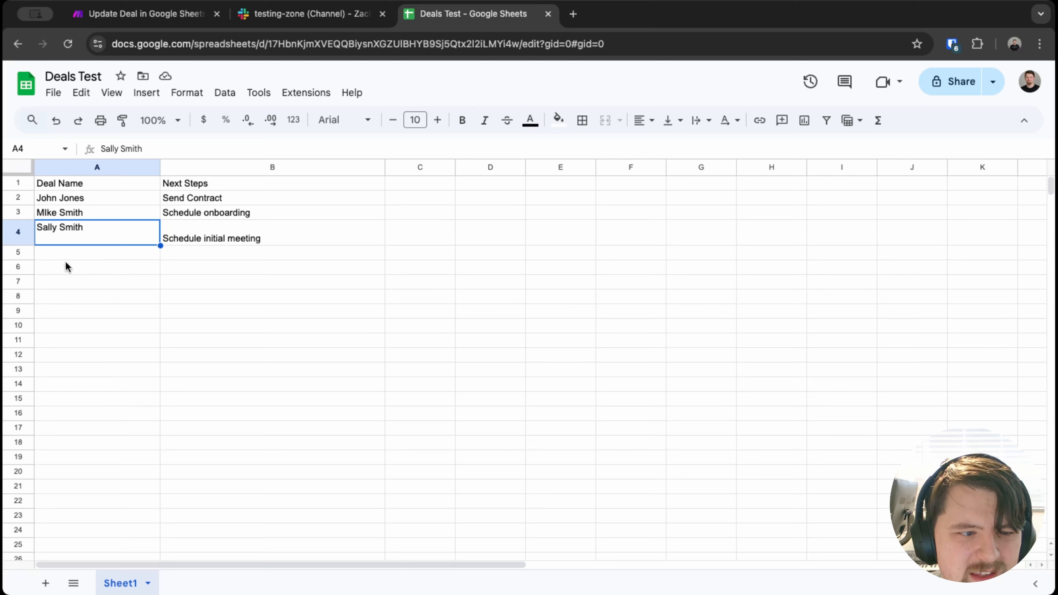
left_click(235, 228)
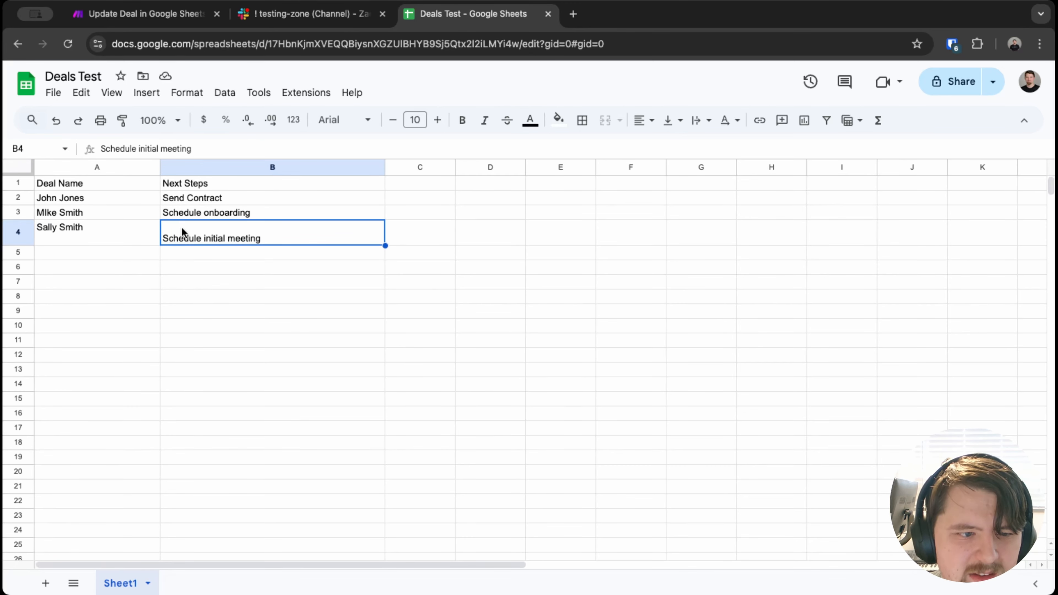
- Copy the full web address of the Deals Test spreadsheet and test it by opening it in a new browser page
left_click(186, 253)
left_click(267, 14)
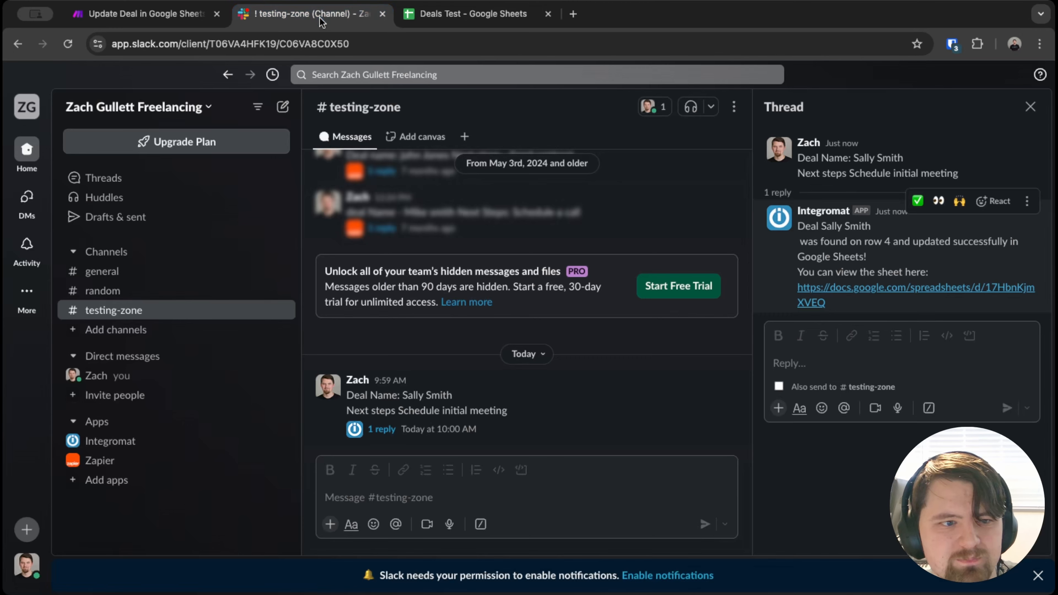
left_click(130, 15)
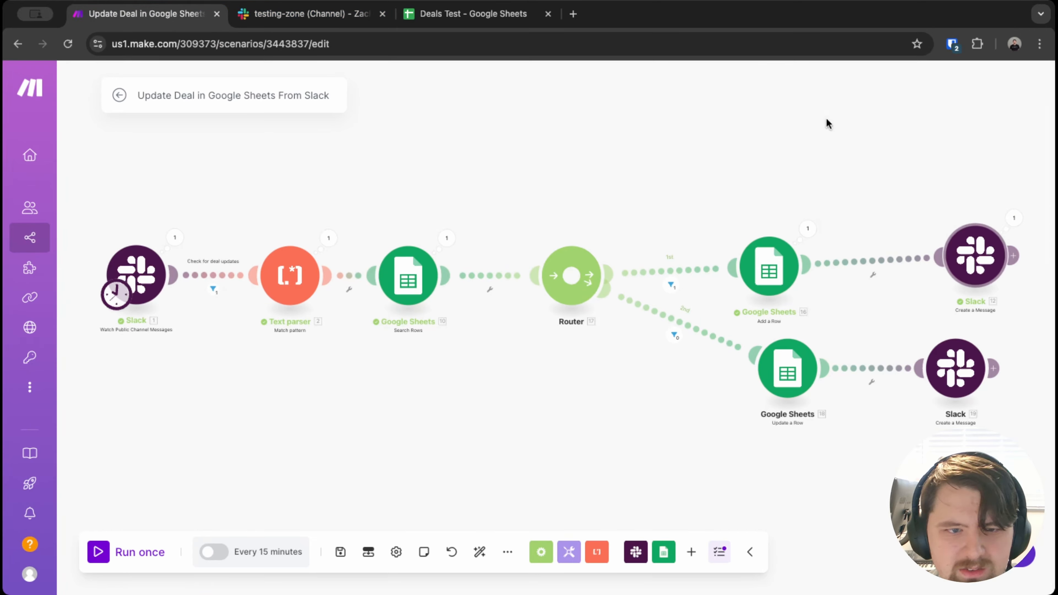
left_click(471, 12)
left_click_drag(519, 44, 87, 43)
key("ctrl+c")
left_click(306, 14)
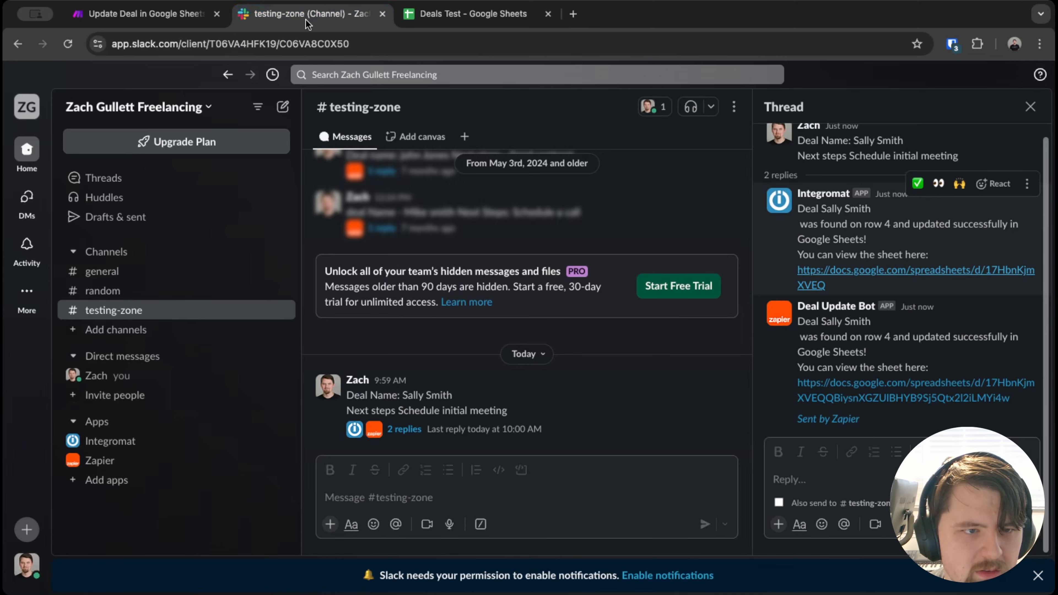
left_click(573, 14)
key("ctrl+v")
key("Return")
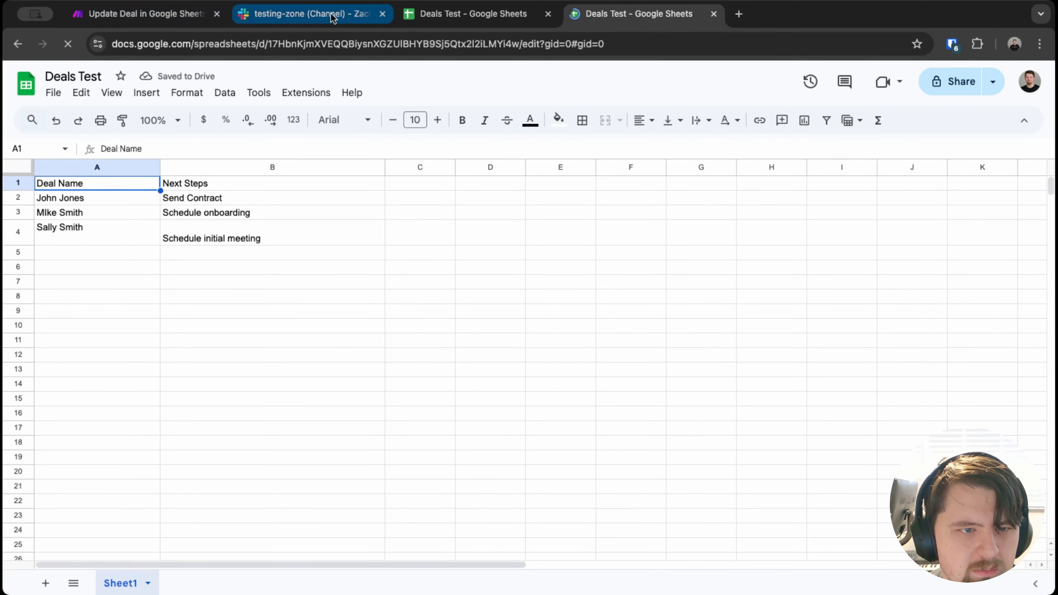
- Switch to the Make scenario and replace the truncated sheet link in the Add a Row route's Slack message with the copied spreadsheet URL
left_click(333, 14)
left_click(189, 13)
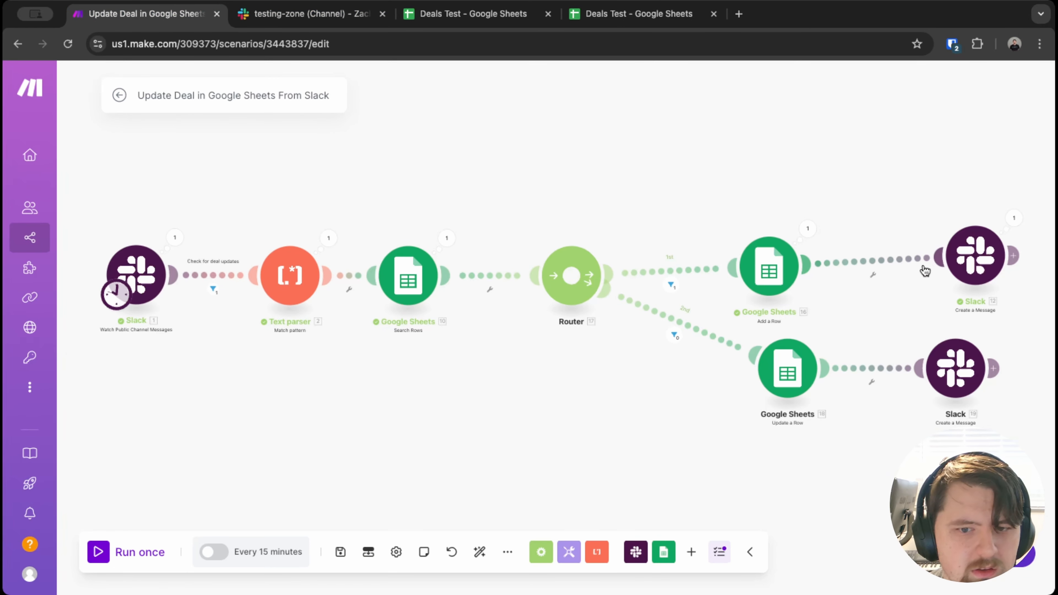
left_click(992, 255)
scroll(871, 363, "down", 1)
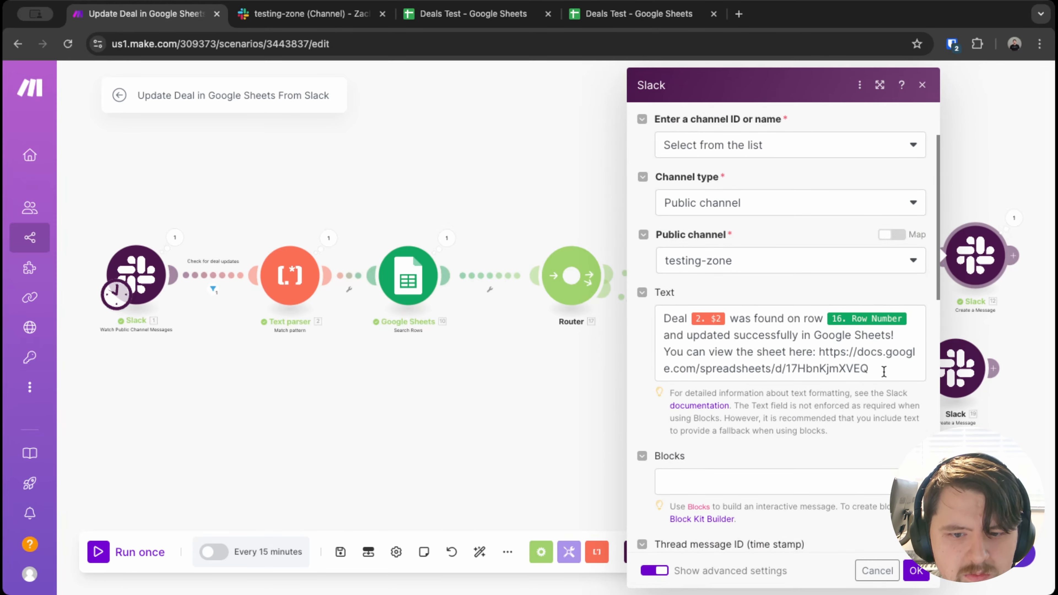
left_click(870, 367)
left_click_drag(870, 367, 819, 350)
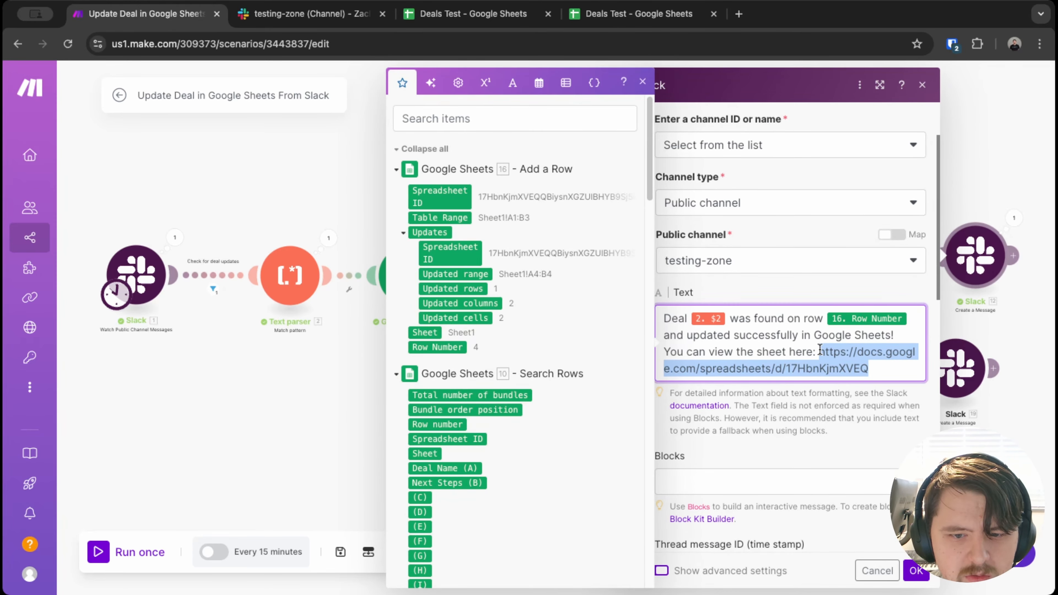
key("ctrl+v")
left_click(916, 571)
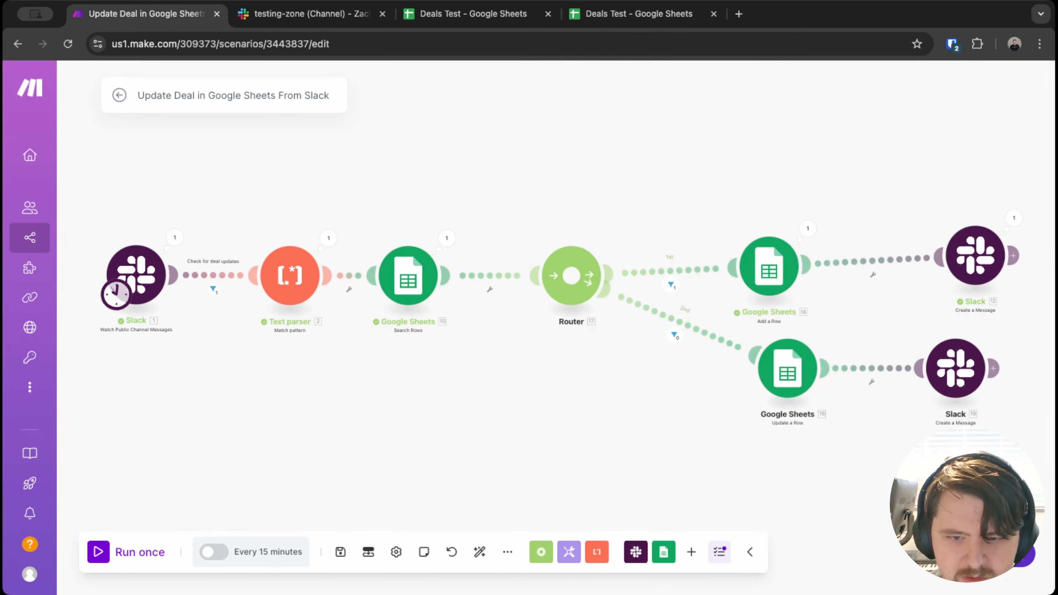
- Replace the sheet link in the Update a Row route's Slack message with the copied URL and save the scenario
left_click(958, 384)
scroll(792, 375, "down", 1)
left_click(850, 453)
left_click_drag(850, 452, 799, 432)
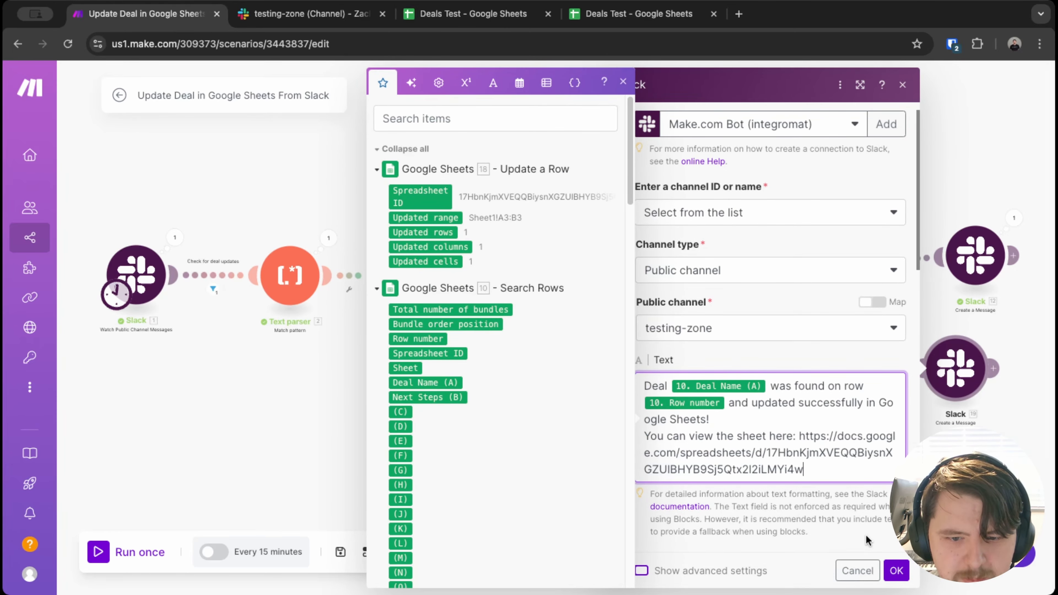
left_click(895, 570)
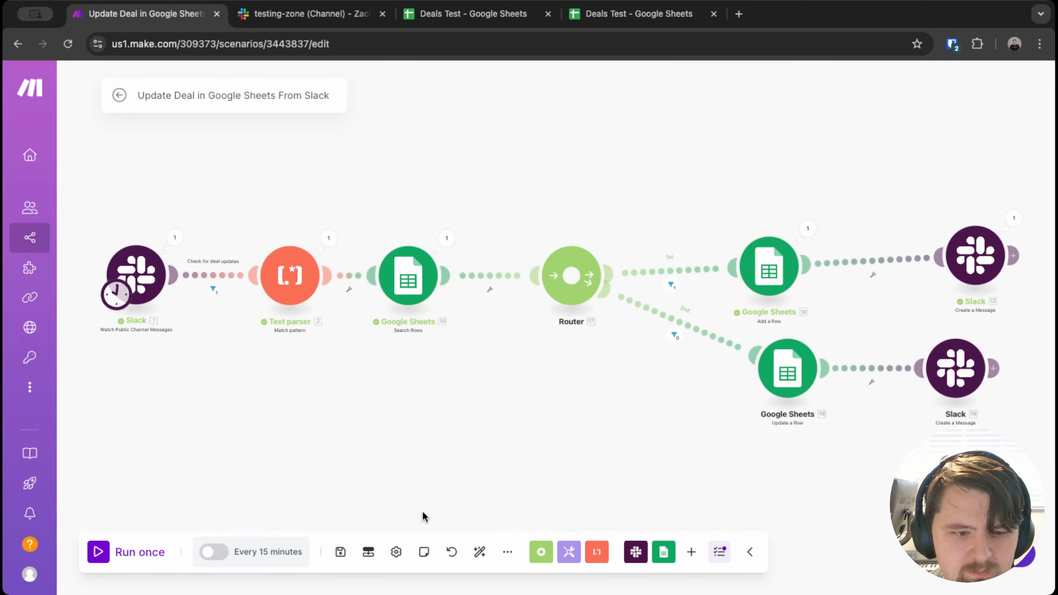
left_click(339, 552)
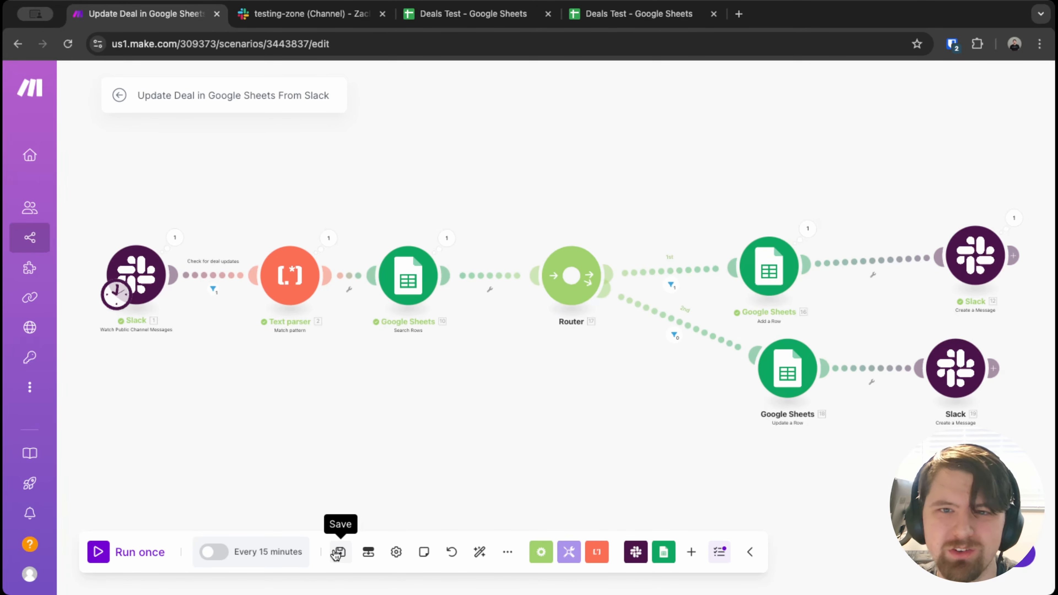
left_click(337, 553)
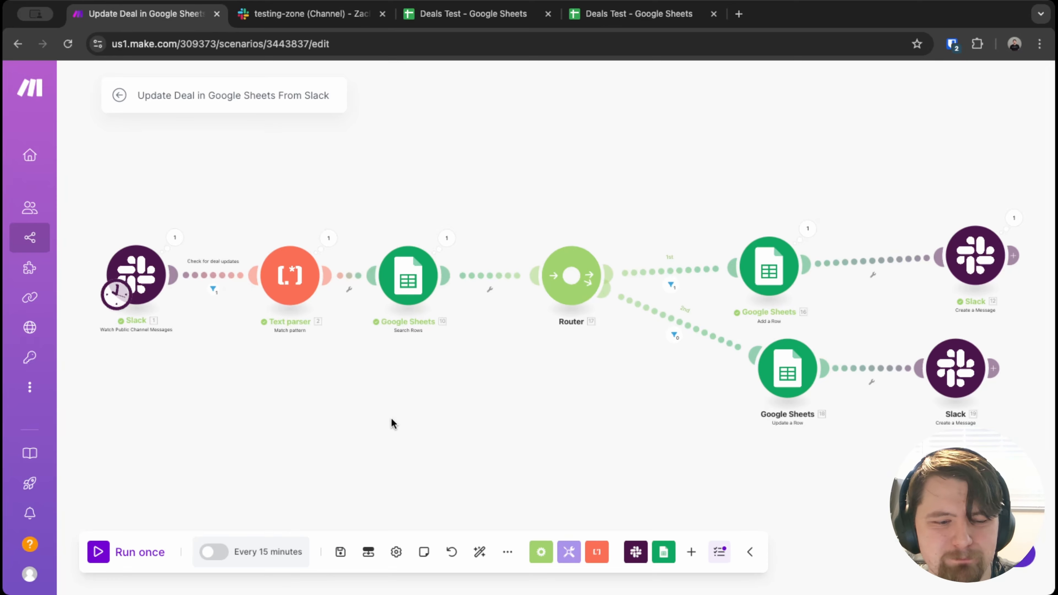
- Review the scenario flow from the Slack trigger through both router routes, and look over the Slack thread replies
left_click_drag(391, 421, 400, 418)
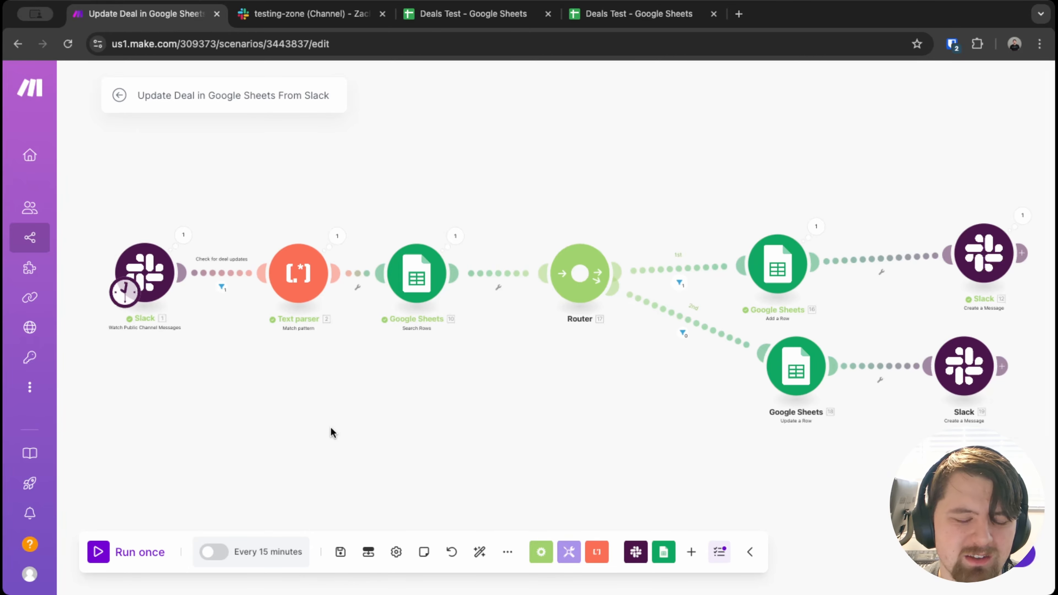
left_click_drag(464, 412, 418, 424)
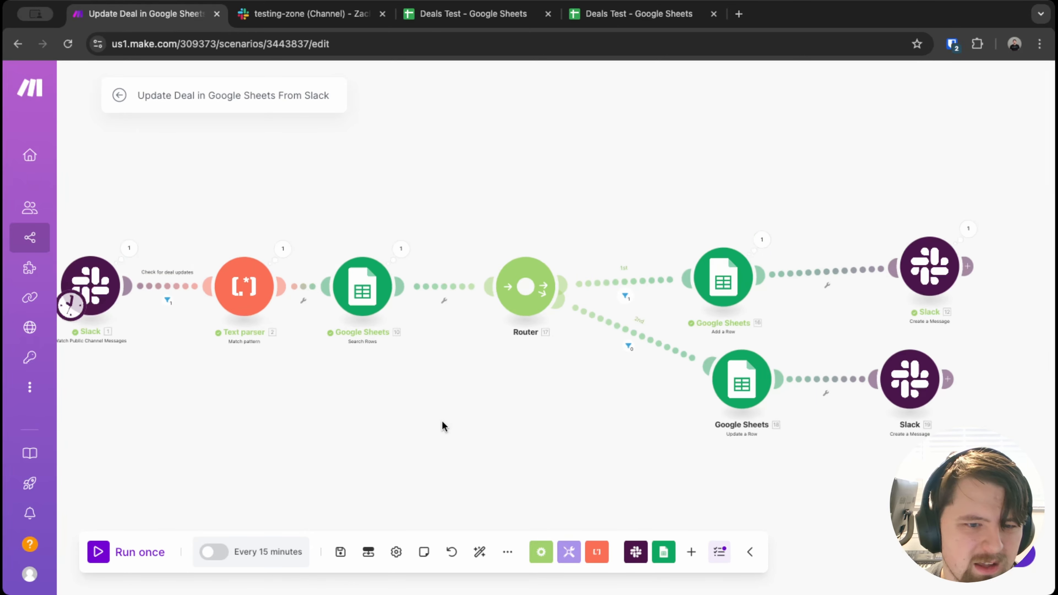
left_click_drag(361, 442, 564, 420)
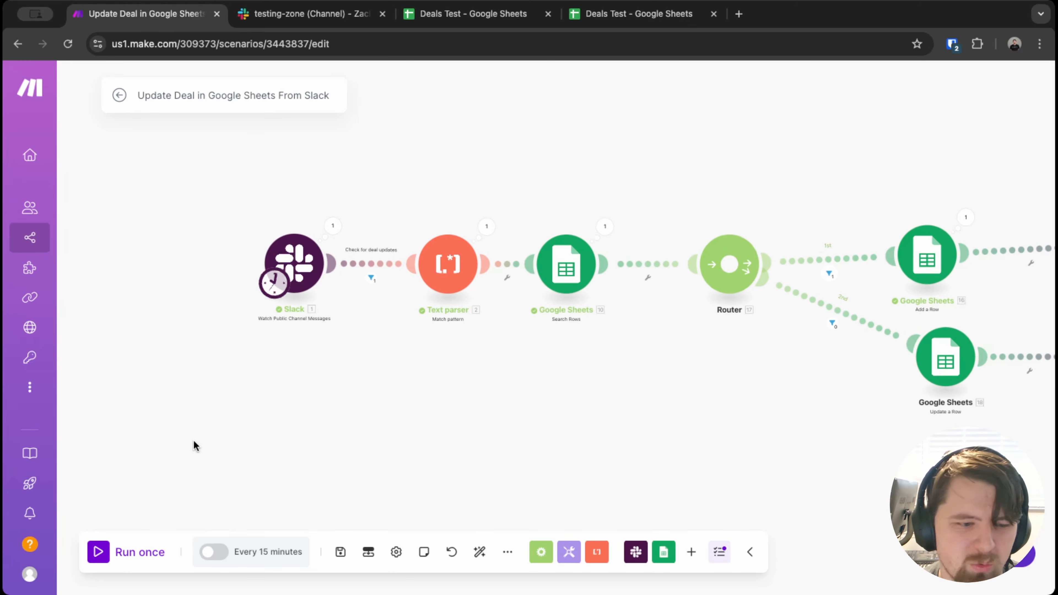
left_click_drag(345, 397, 236, 377)
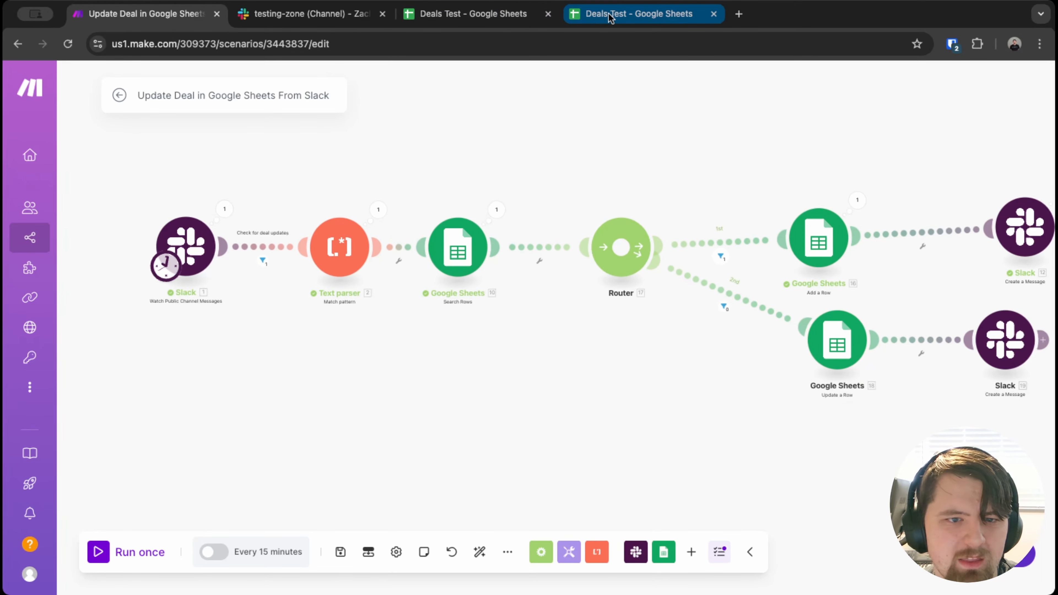
left_click(275, 14)
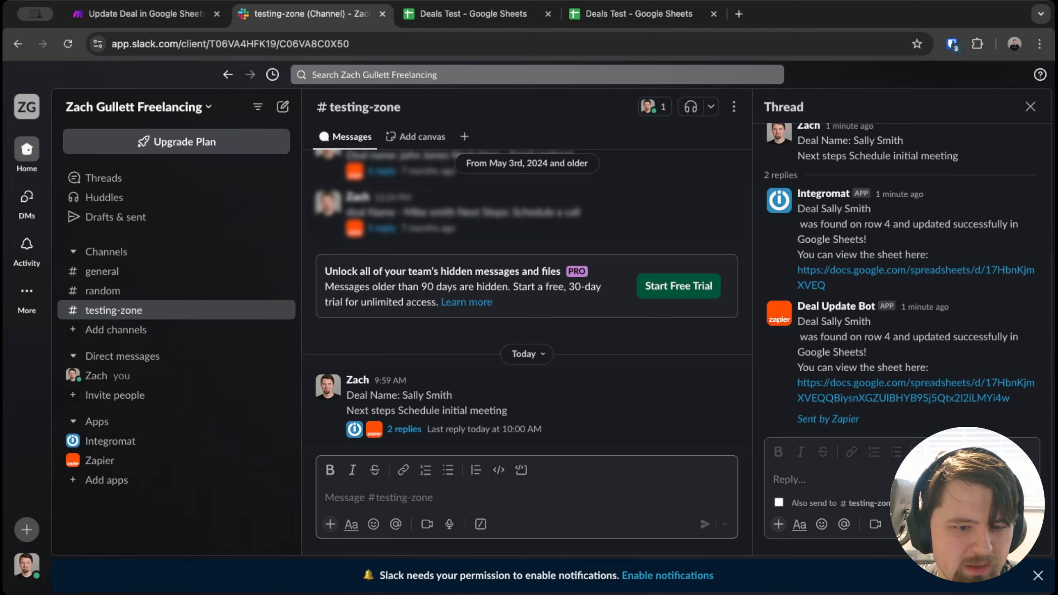
left_click(178, 18)
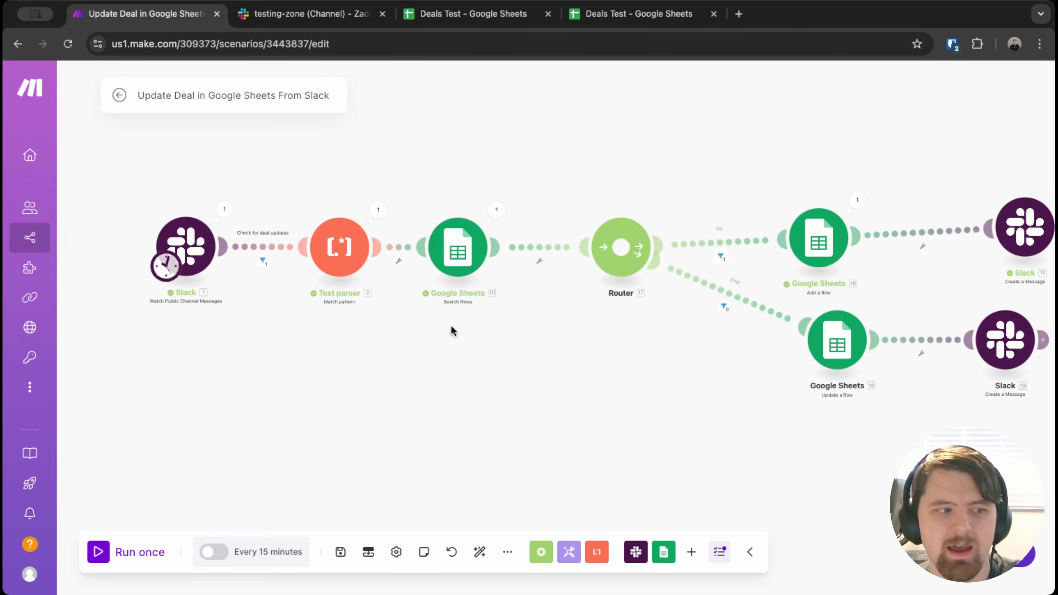
left_click_drag(574, 405, 487, 390)
left_click_drag(365, 362, 478, 370)
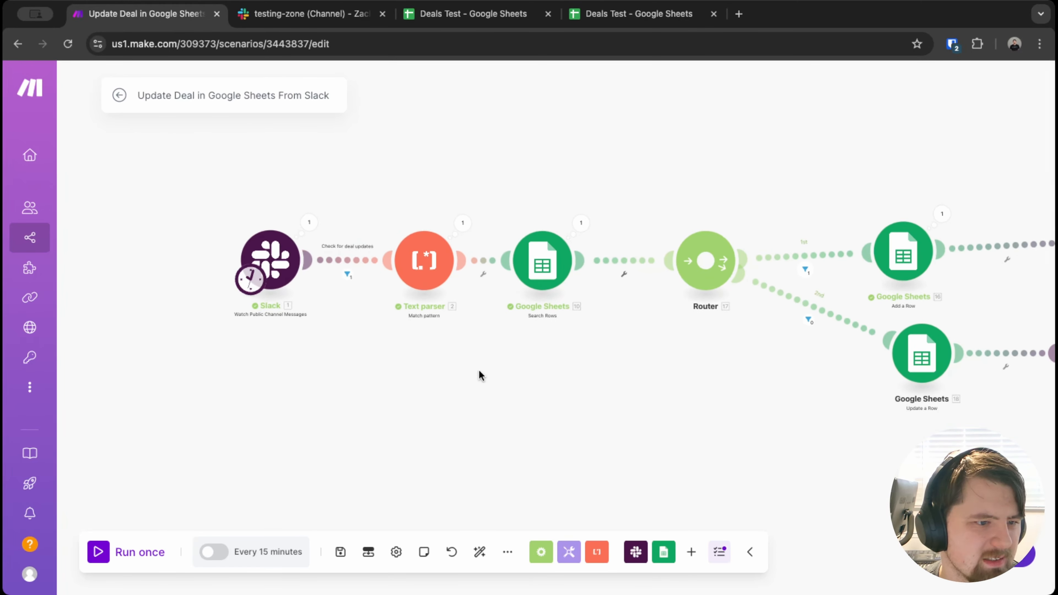
left_click_drag(876, 404, 793, 389)
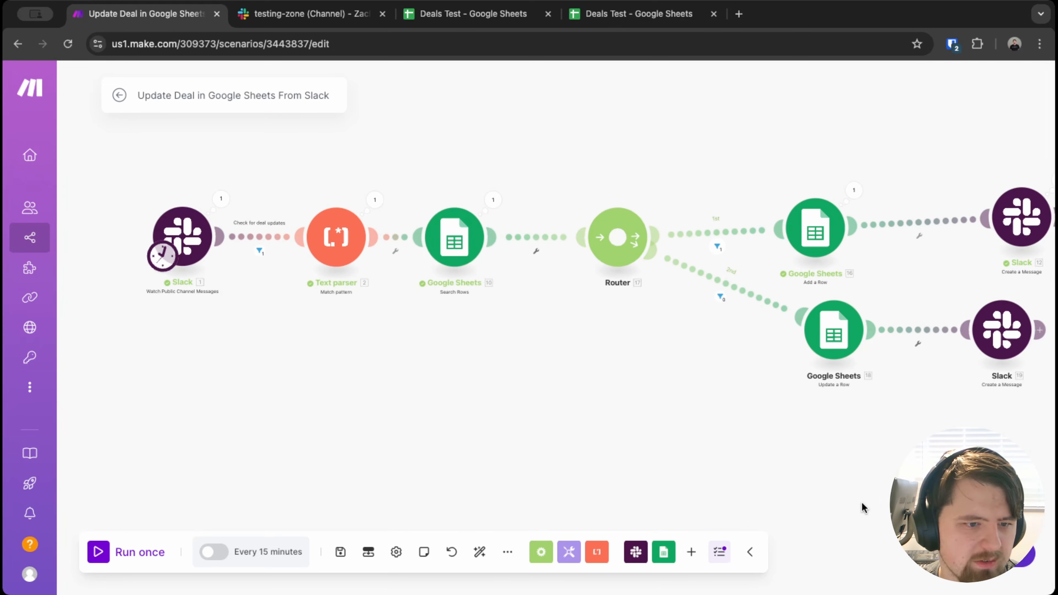
left_click_drag(865, 509, 713, 493)
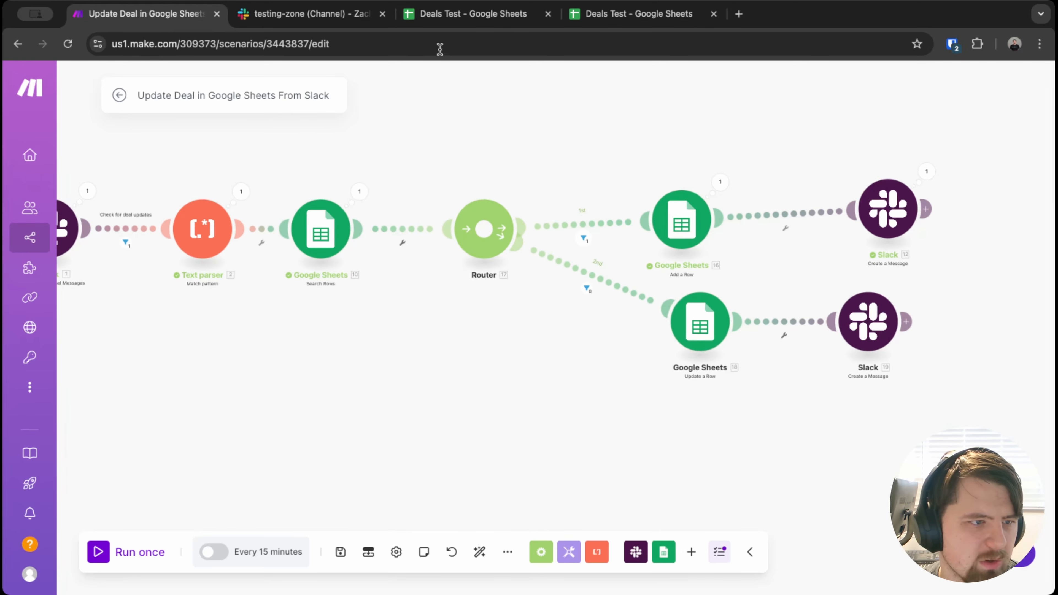
- Check the row 3 deal in Deals Test, switch to Slack and draft "deal name" plus the contact's name and "Next Steps - Send contract"
left_click(599, 18)
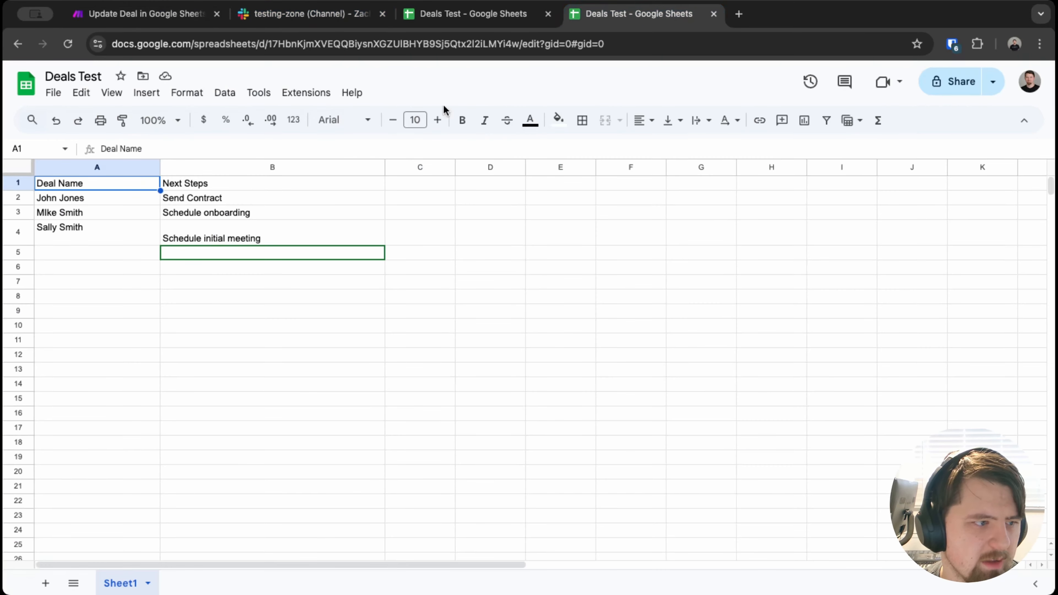
left_click(100, 216)
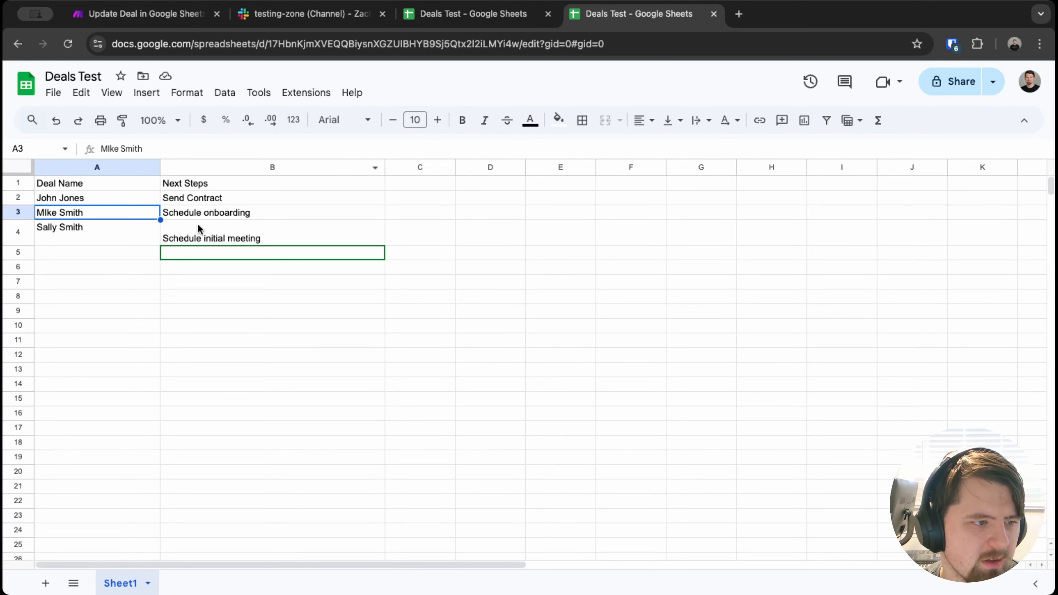
left_click(323, 17)
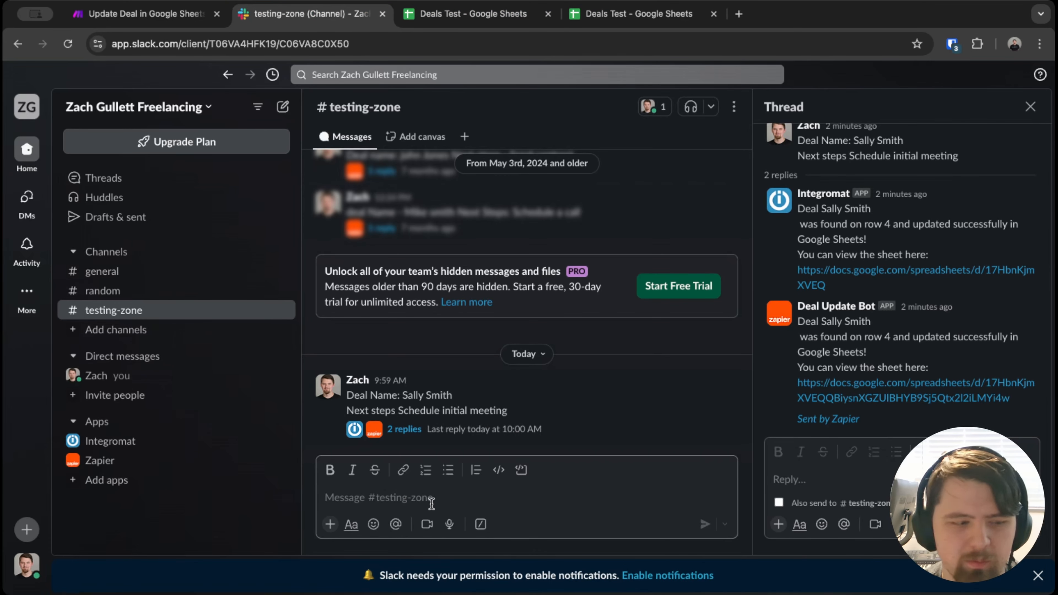
type("deal name mike smith Next Steps - Send contract")
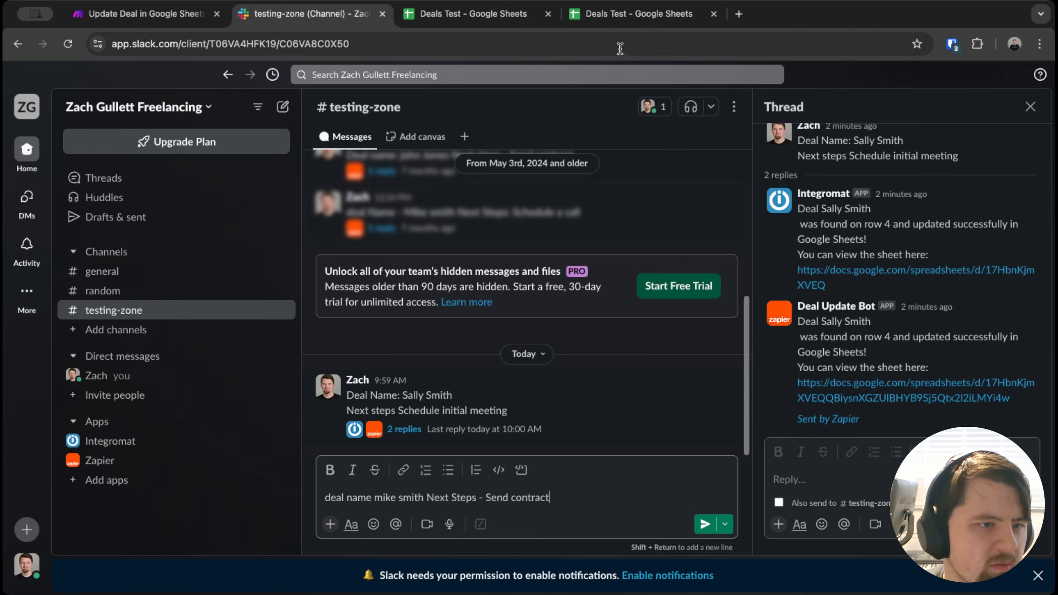
- Close the duplicate Deals Test page, return to Slack and send the drafted deal message in testing-zone
left_click(621, 19)
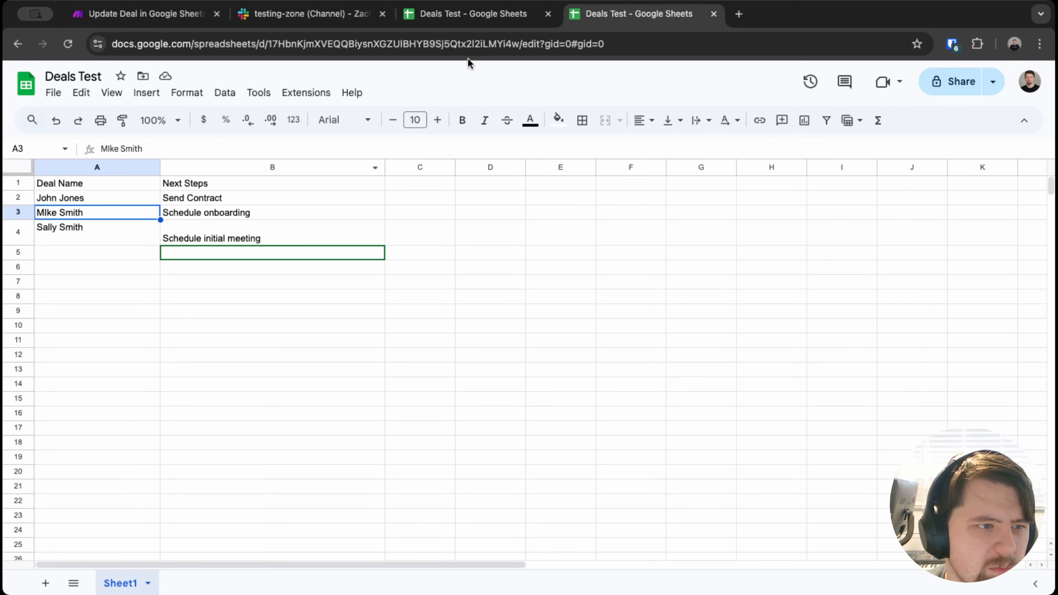
left_click(547, 14)
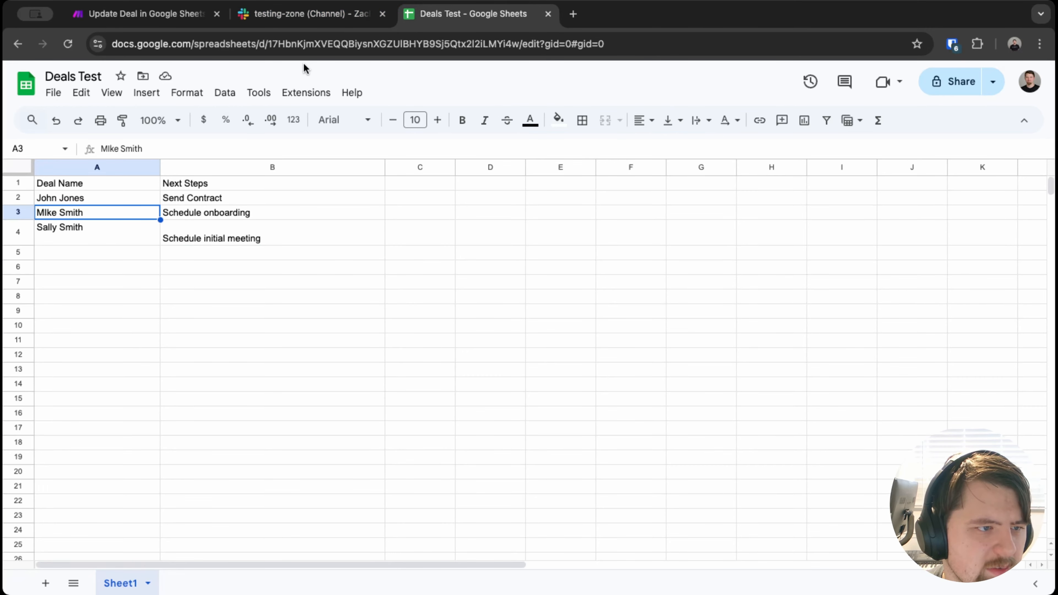
left_click(105, 14)
left_click(316, 19)
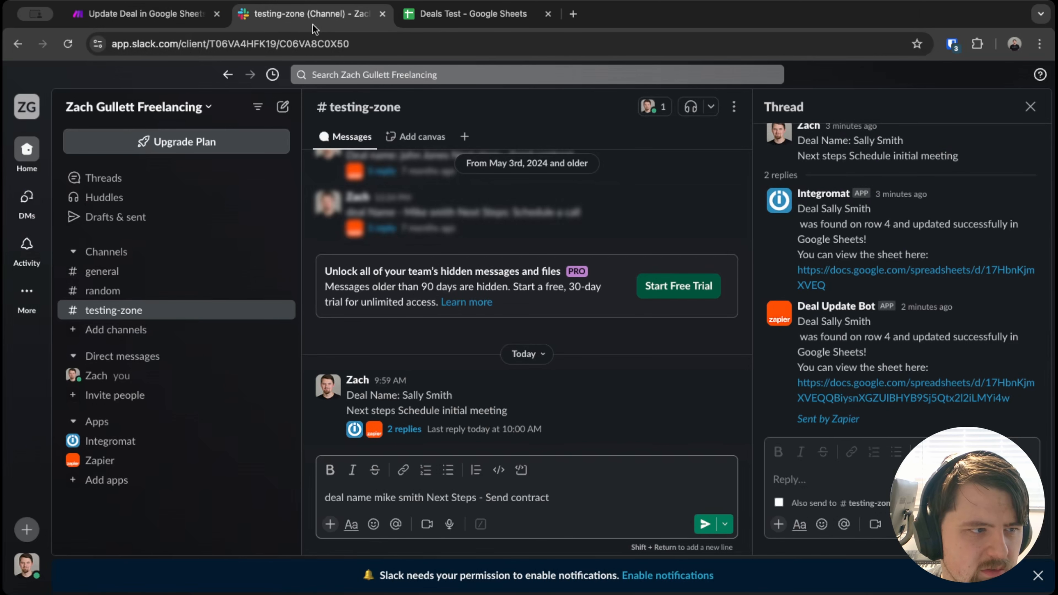
key("Return")
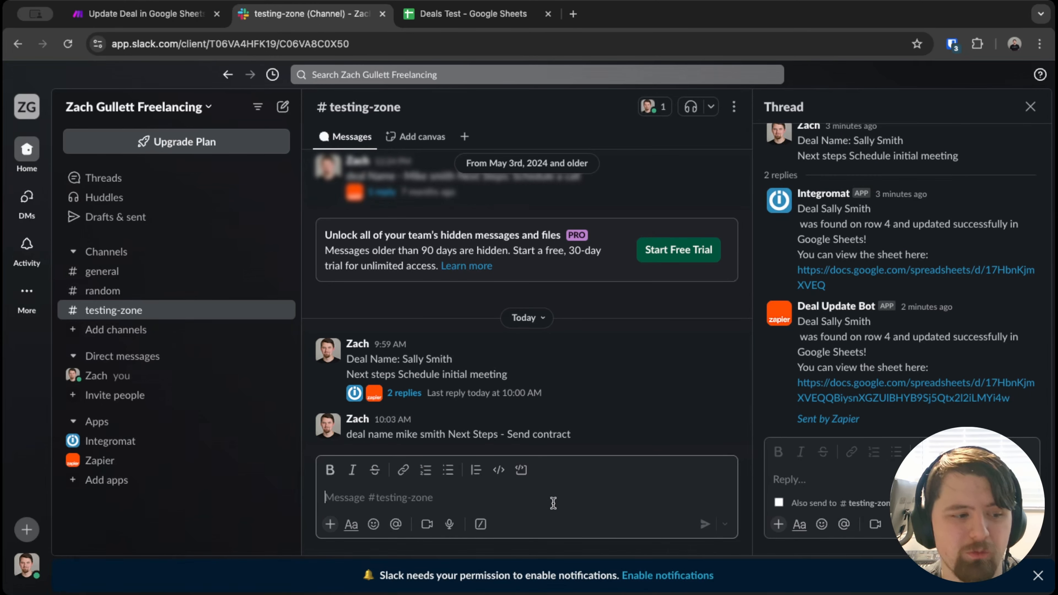
- Compare the separators and line layout of the two posted deal messages and switch to the Make scenario
left_click_drag(370, 359, 509, 375)
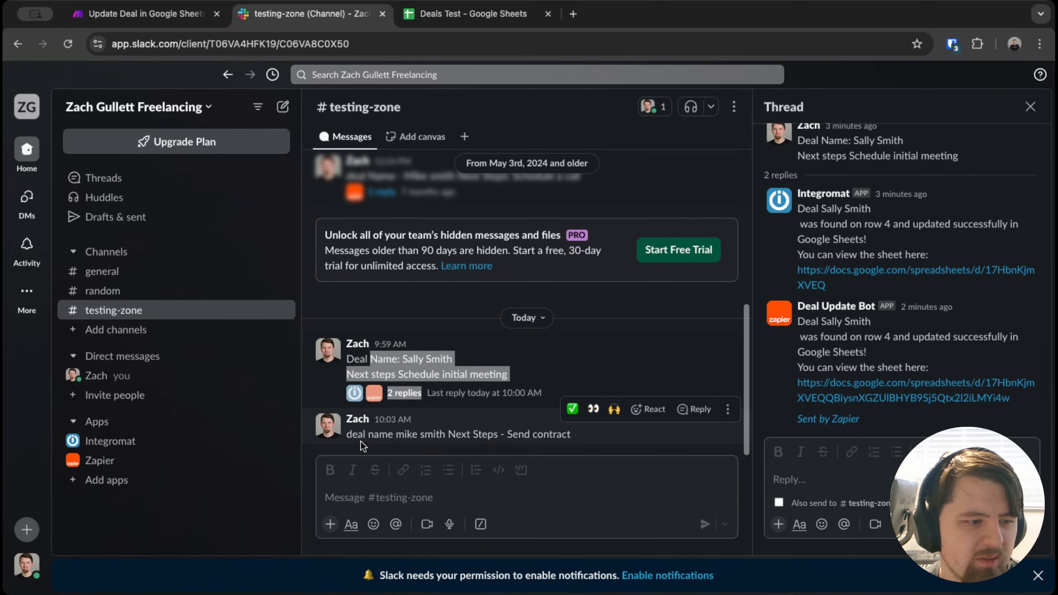
left_click_drag(362, 435, 570, 426)
left_click(385, 434)
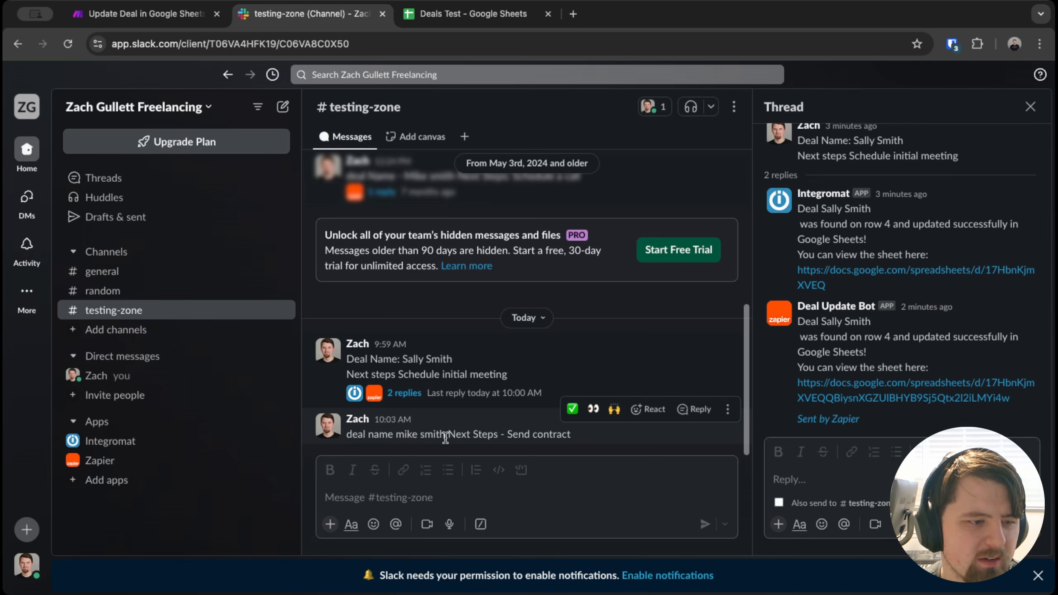
left_click_drag(445, 437, 459, 434)
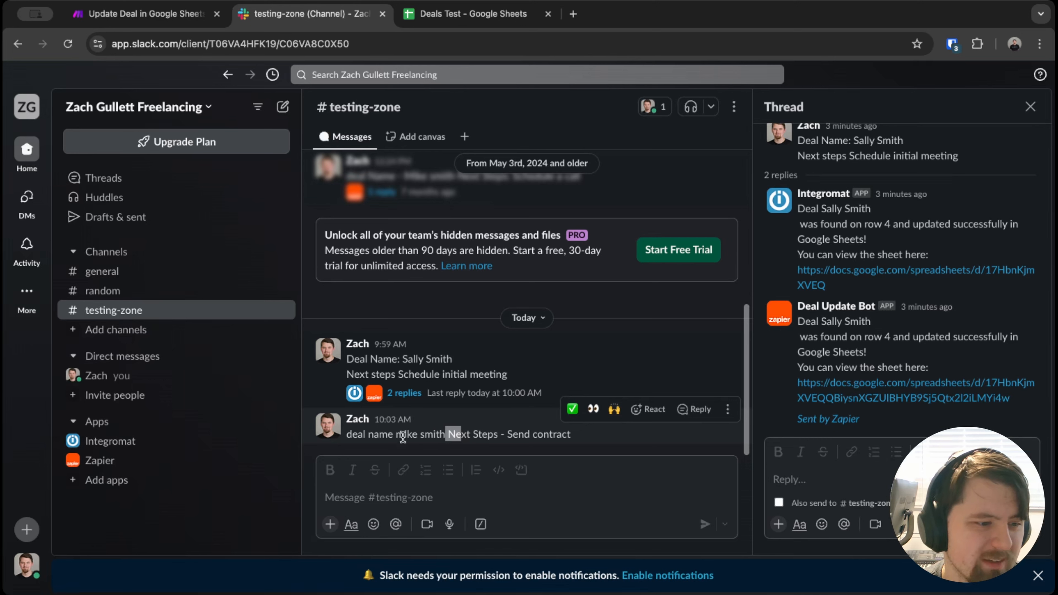
left_click(391, 432)
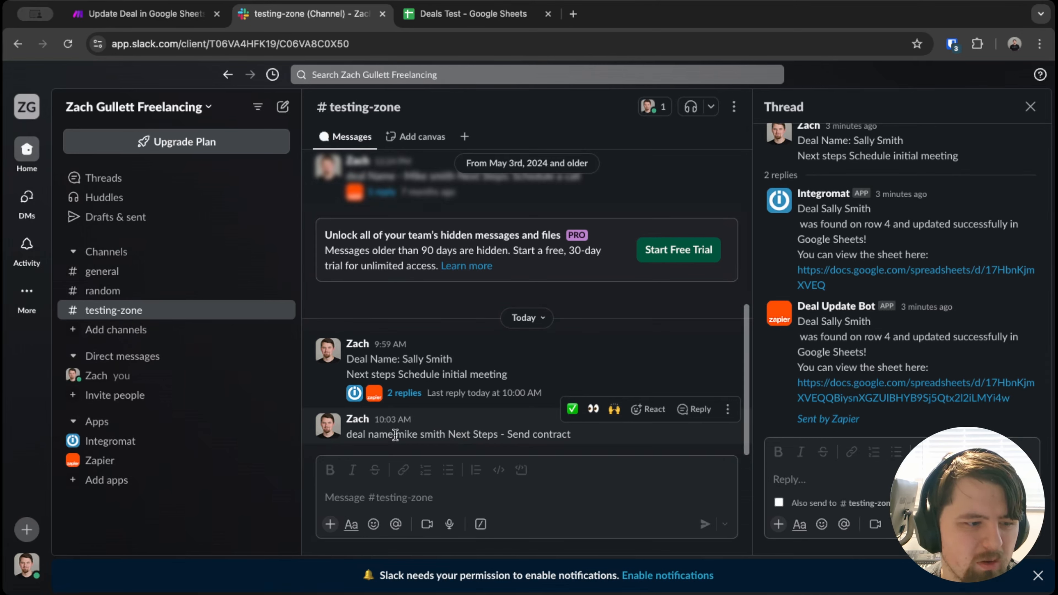
left_click_drag(452, 433, 505, 433)
triple_click(524, 432)
left_click(524, 448)
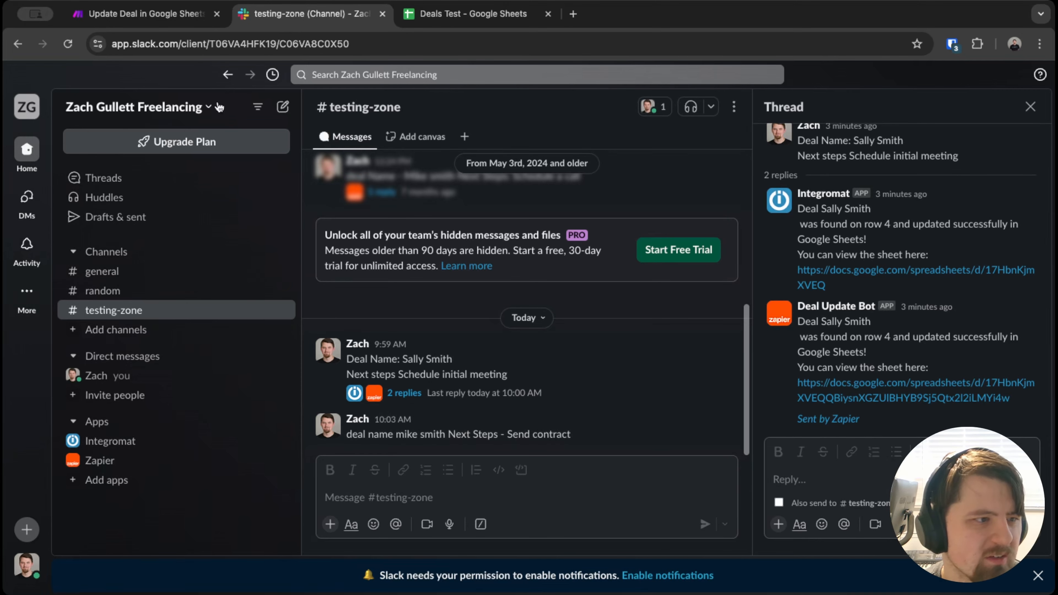
left_click(175, 15)
left_click_drag(369, 415, 452, 399)
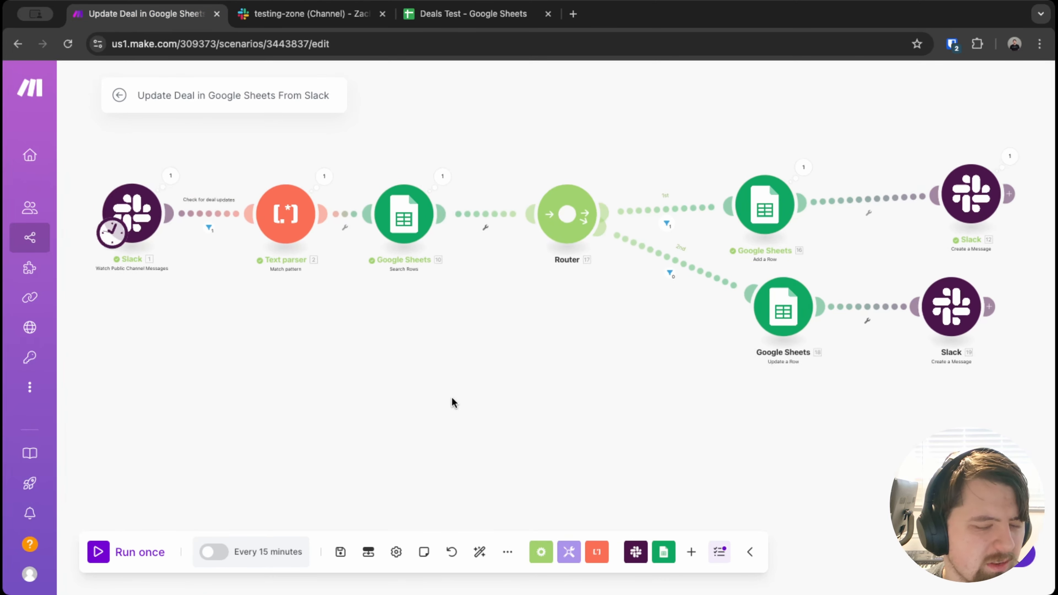
- Run the scenario once, switch to Slack and read the Integromat reply in the thread of the "Next Steps - Send contract" message
left_click(101, 551)
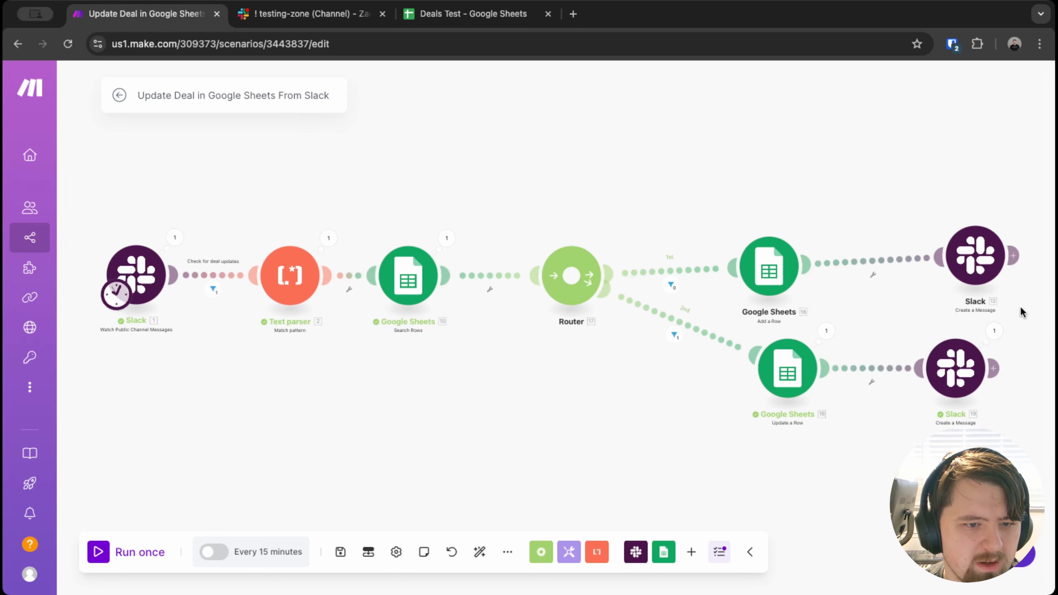
left_click_drag(1021, 308, 877, 334)
left_click(319, 16)
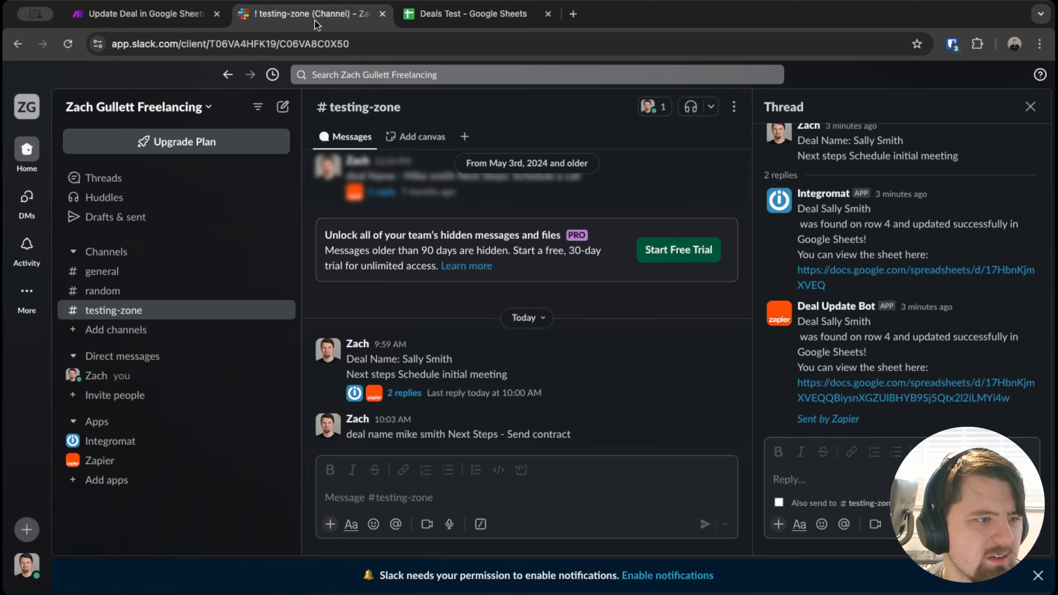
left_click(387, 428)
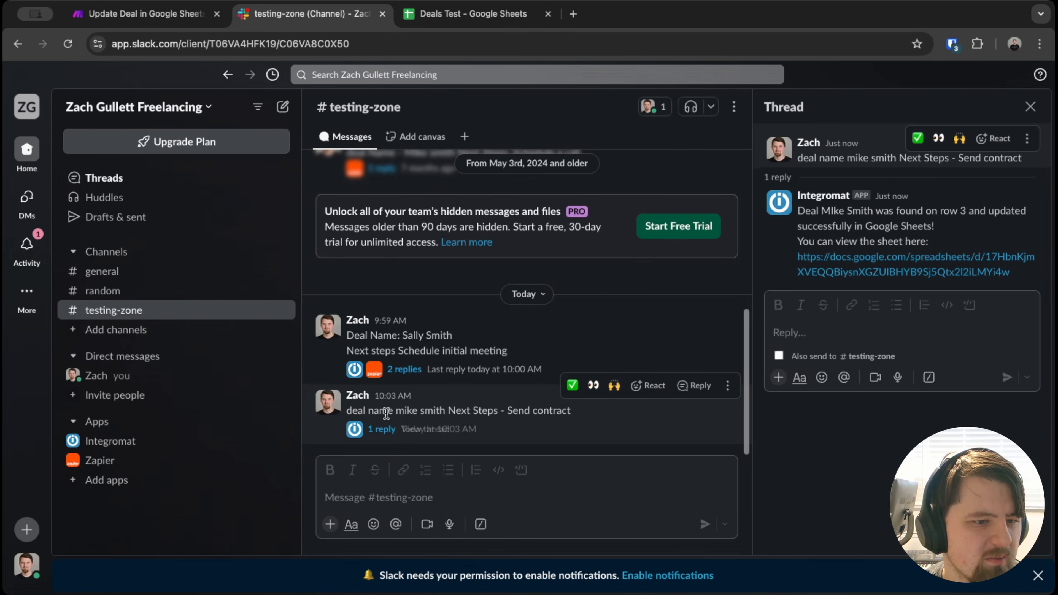
left_click_drag(810, 216, 1022, 231)
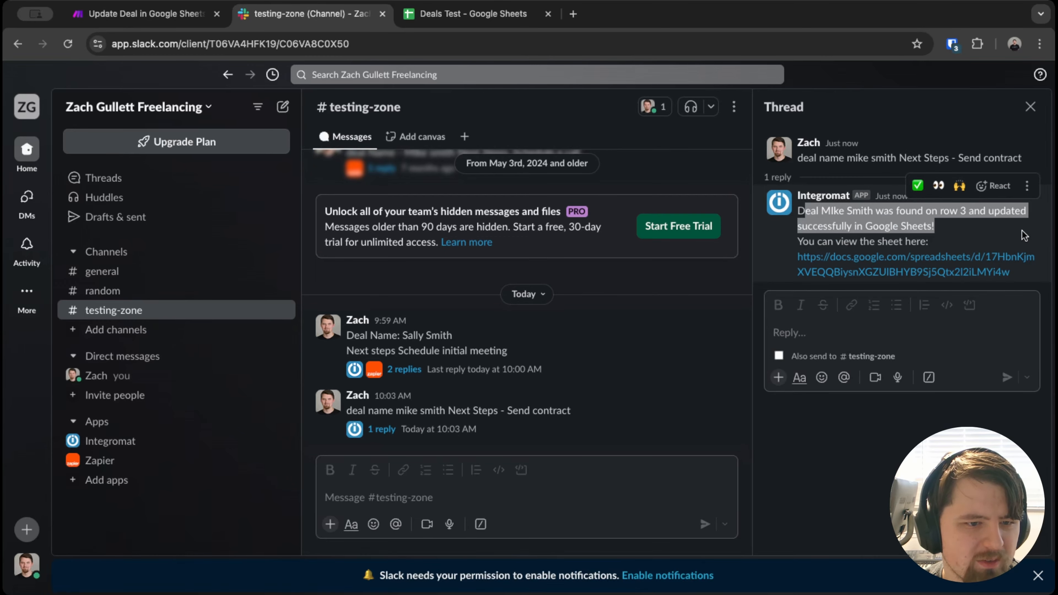
left_click_drag(817, 243, 937, 253)
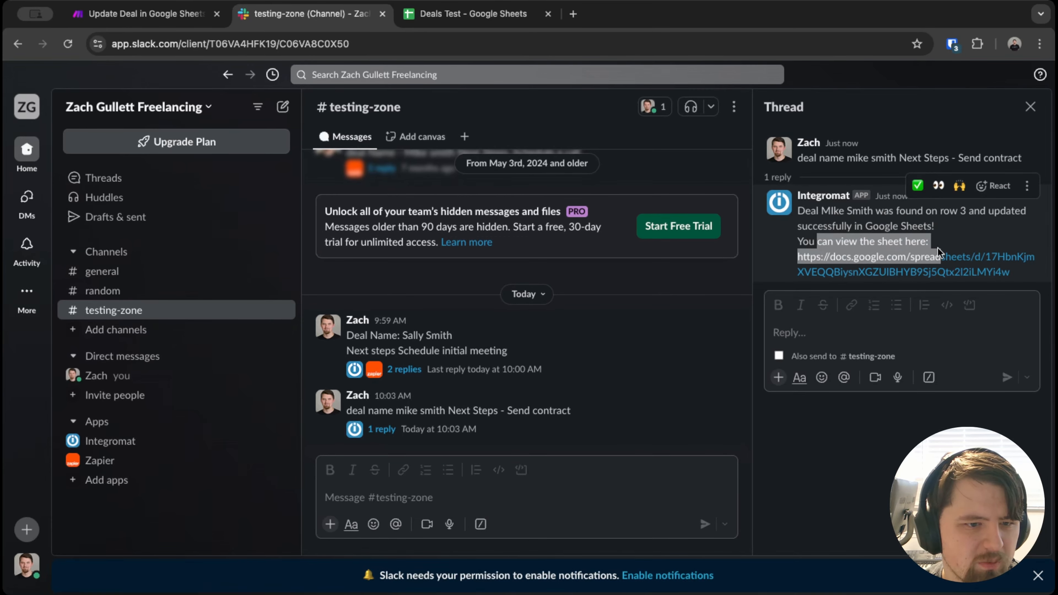
- Follow the spreadsheet link in the reply, check the row 3 deal in Deals Test and switch back to the Make scenario
left_click(925, 272)
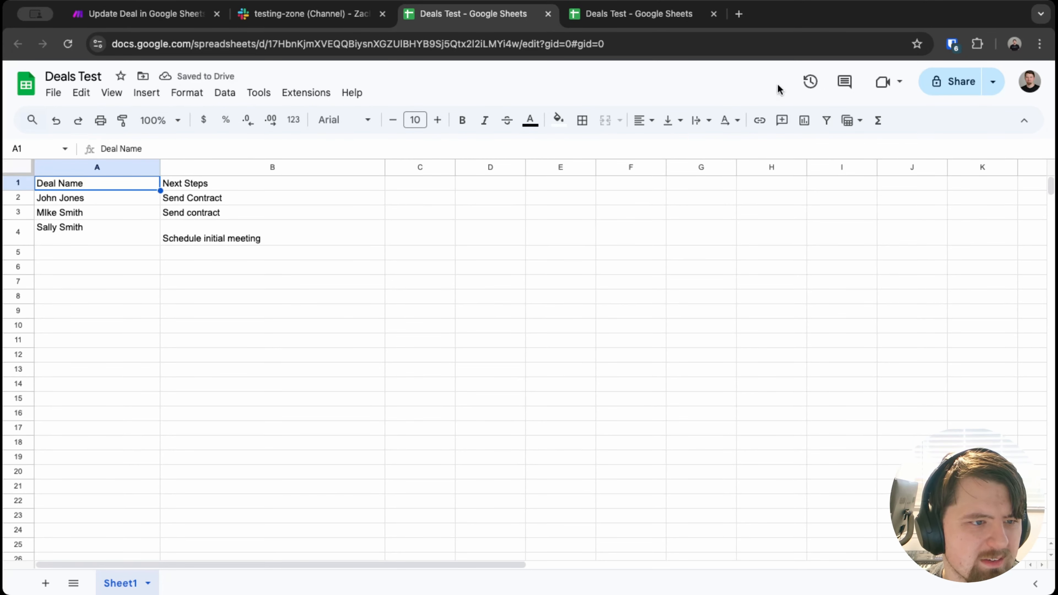
left_click(61, 213)
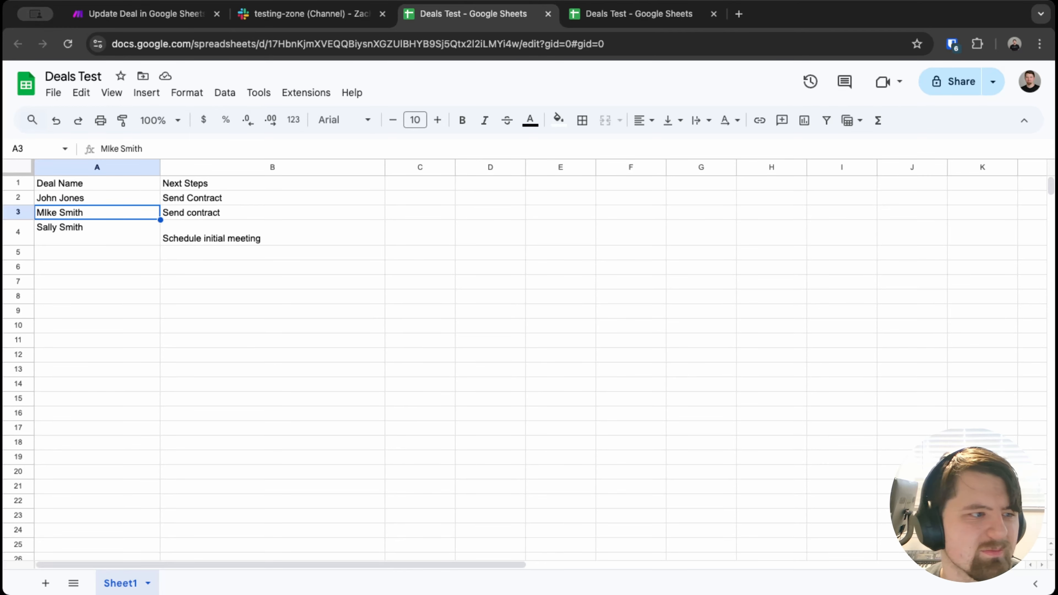
left_click(134, 17)
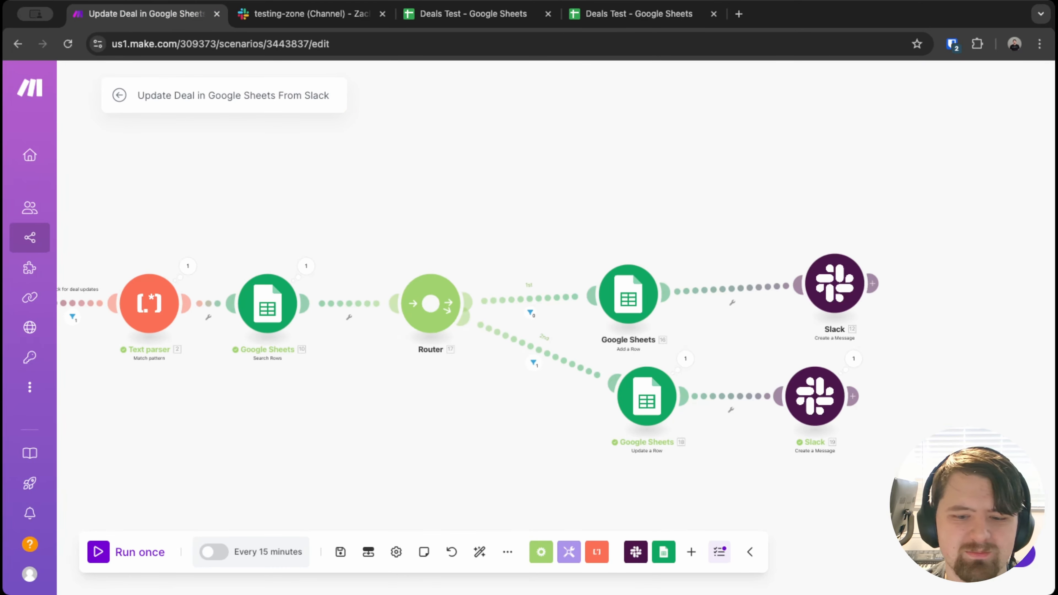